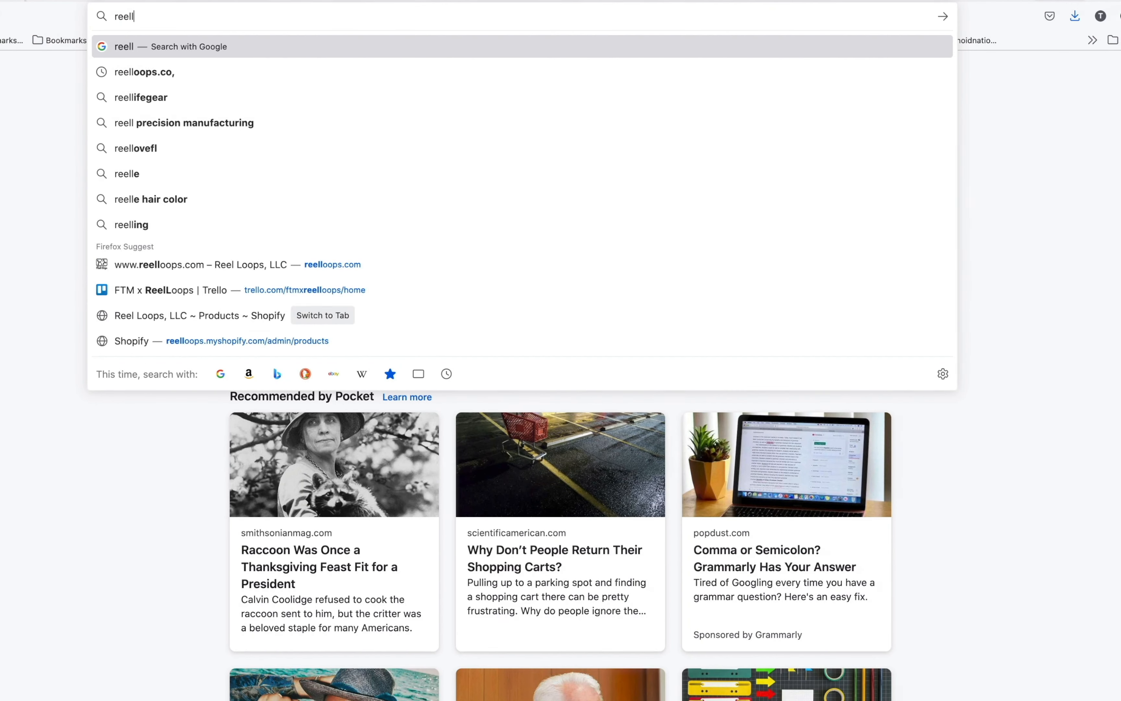
- Open the website reelloops.com in the browser
{"action": "type", "text": "oops"}
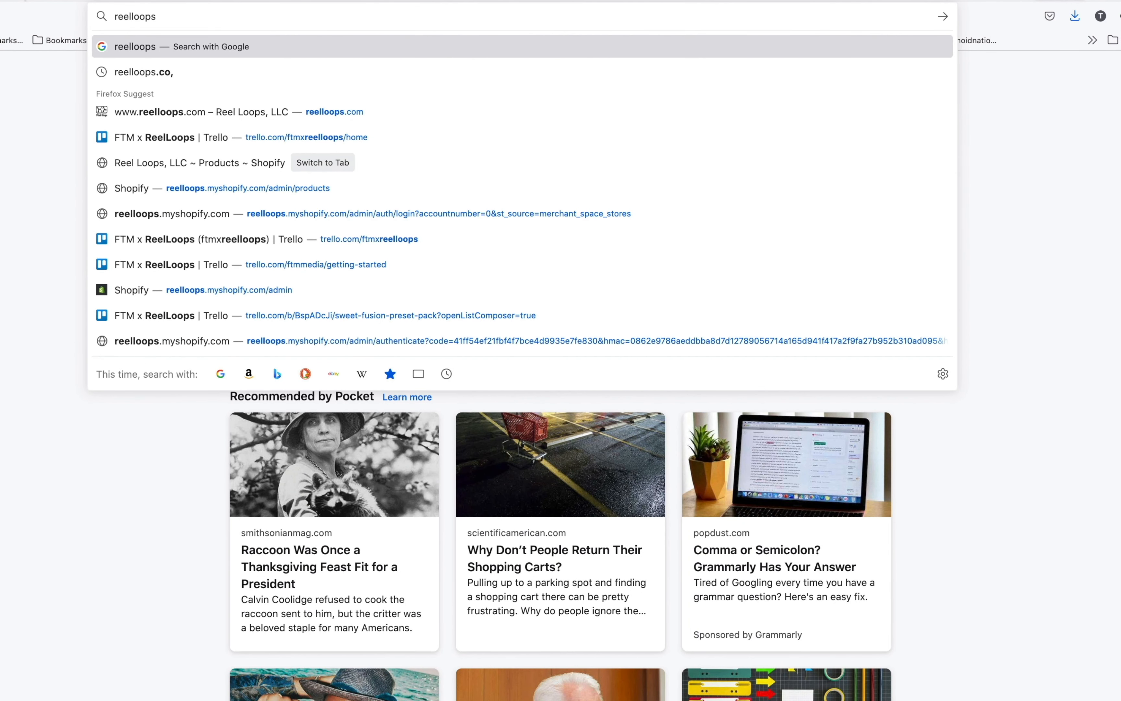
{"action": "type", "text": ".com"}
{"action": "key", "text": "Return"}
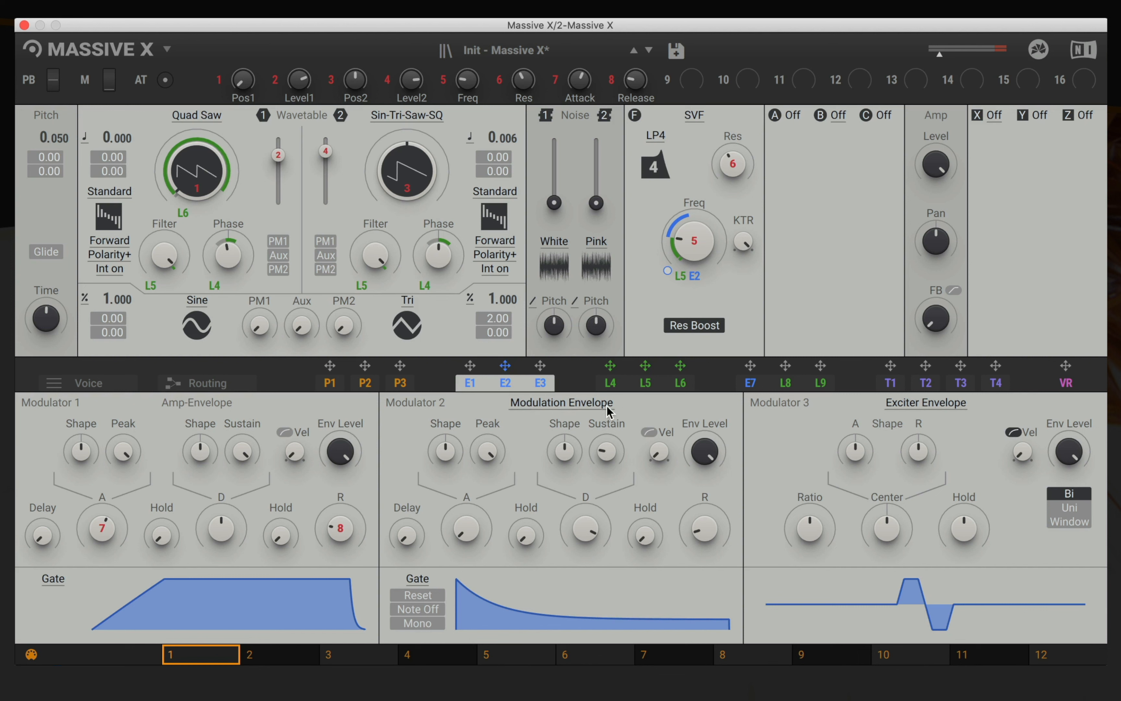
- Look through the Modulator 2 types, the categories for both wavetables and the effects available for insert A
{"action": "left_click", "coordinate": [554, 399]}
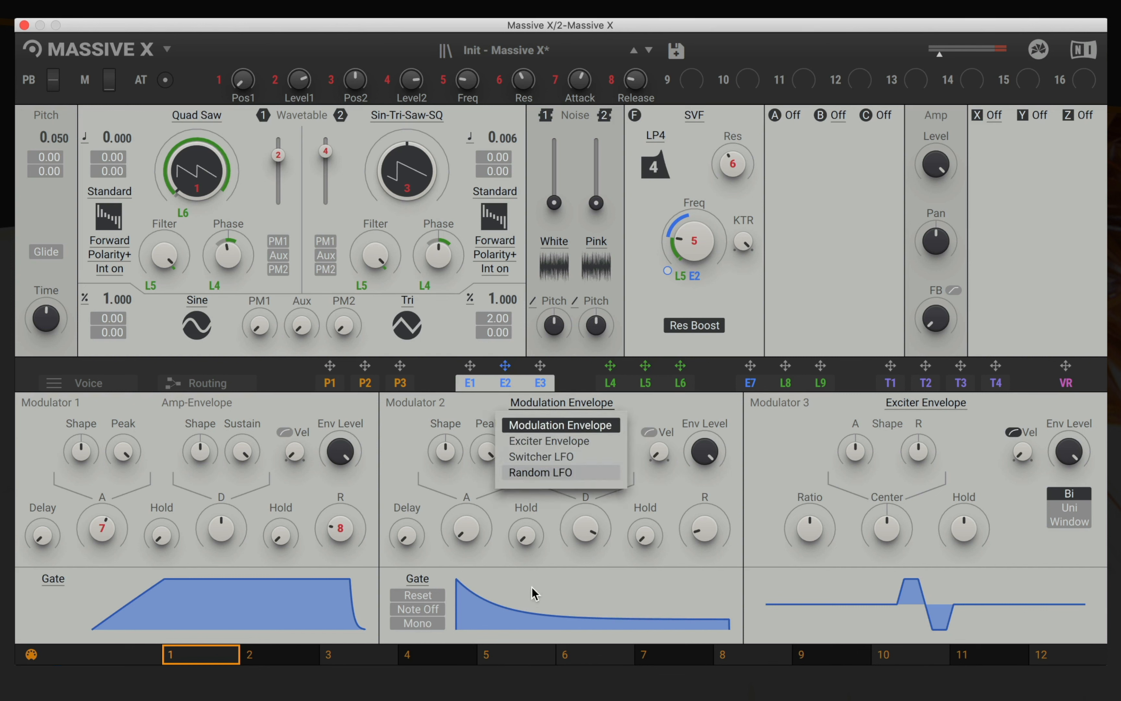
{"action": "left_click", "coordinate": [791, 286]}
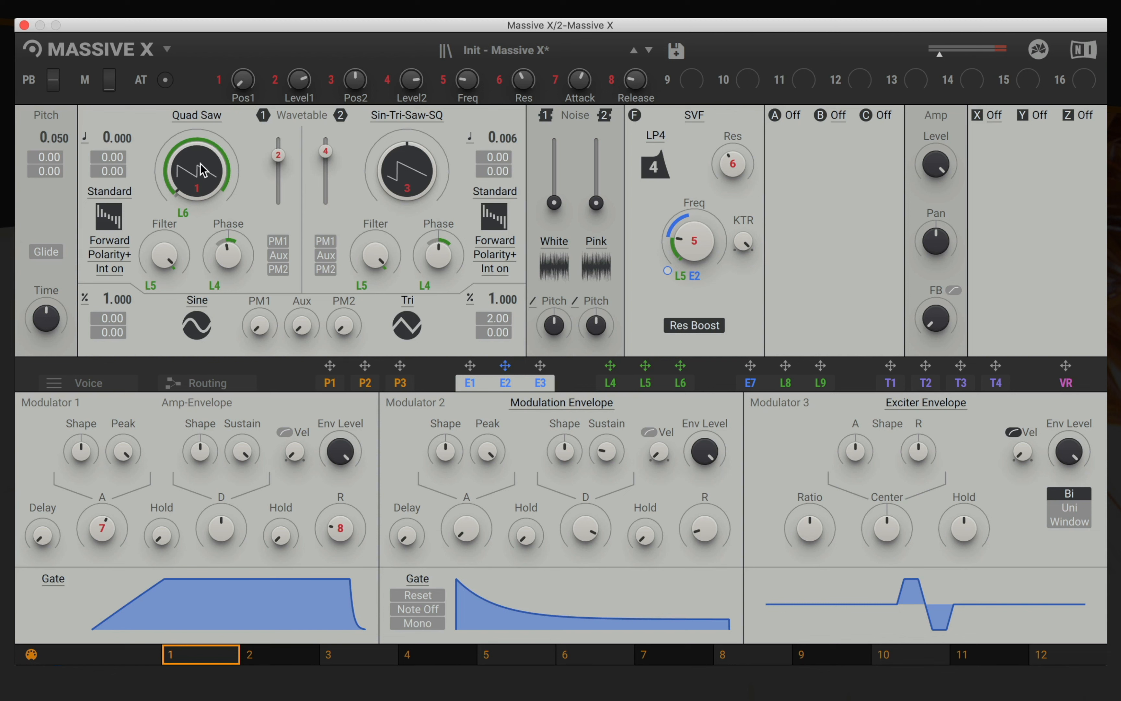
{"action": "left_click", "coordinate": [189, 114]}
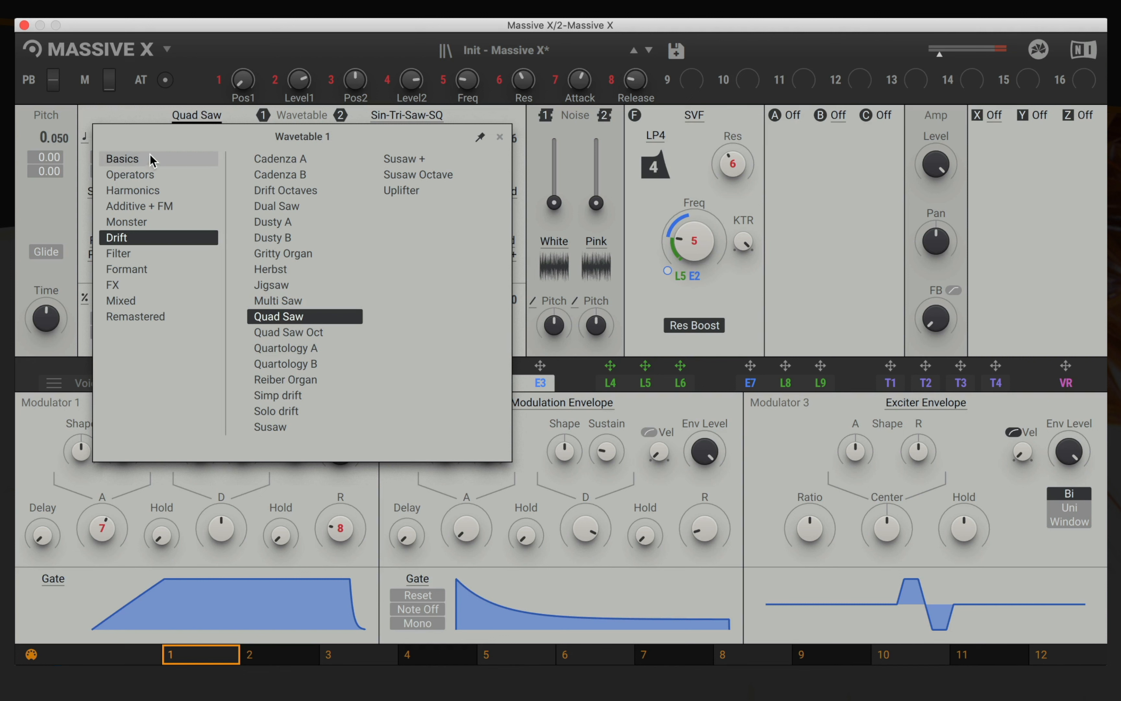
{"action": "left_click", "coordinate": [156, 162]}
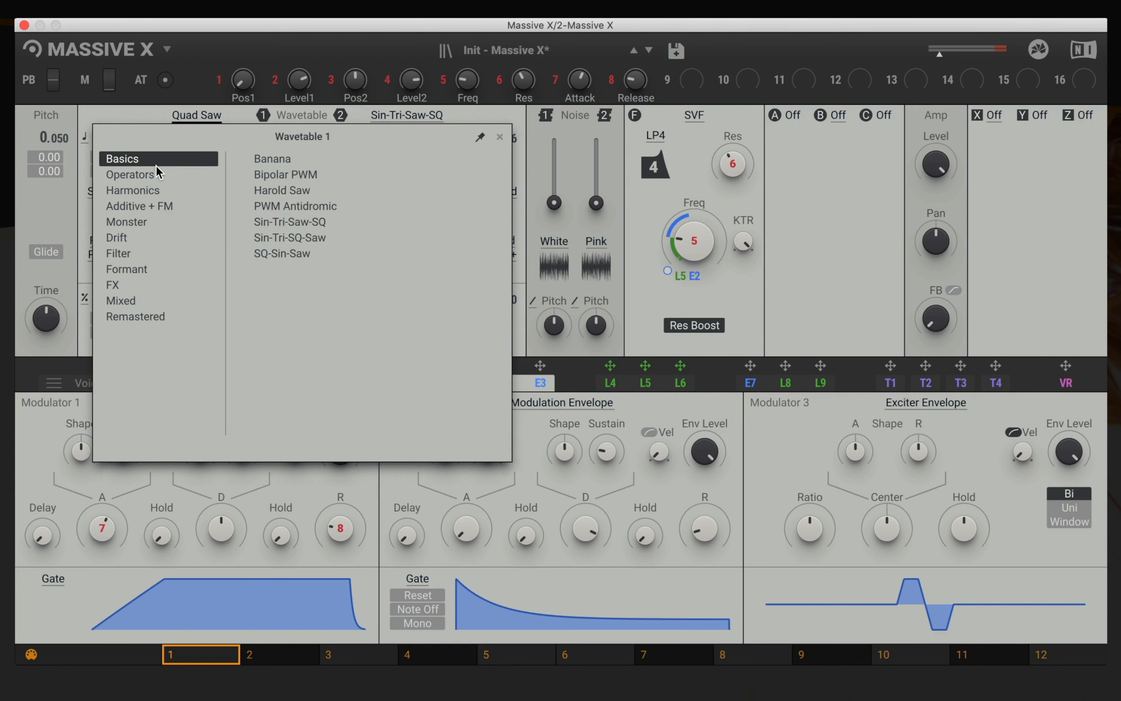
{"action": "left_click", "coordinate": [155, 174]}
{"action": "left_click", "coordinate": [152, 190]}
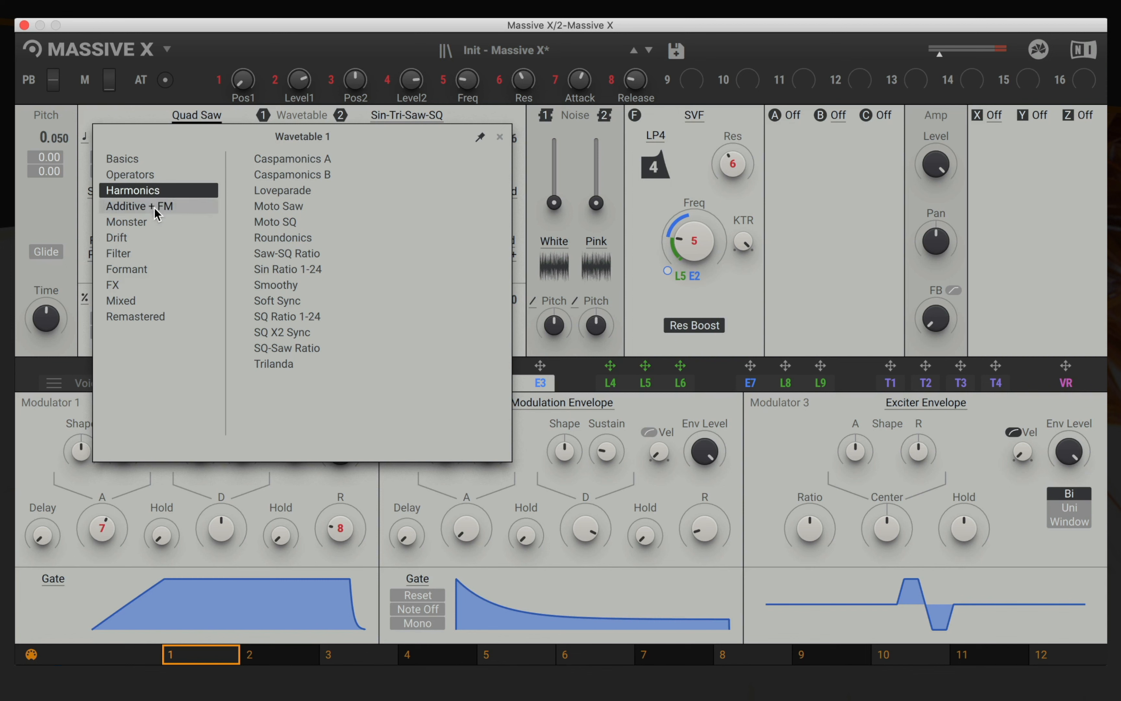
{"action": "key", "text": "Escape"}
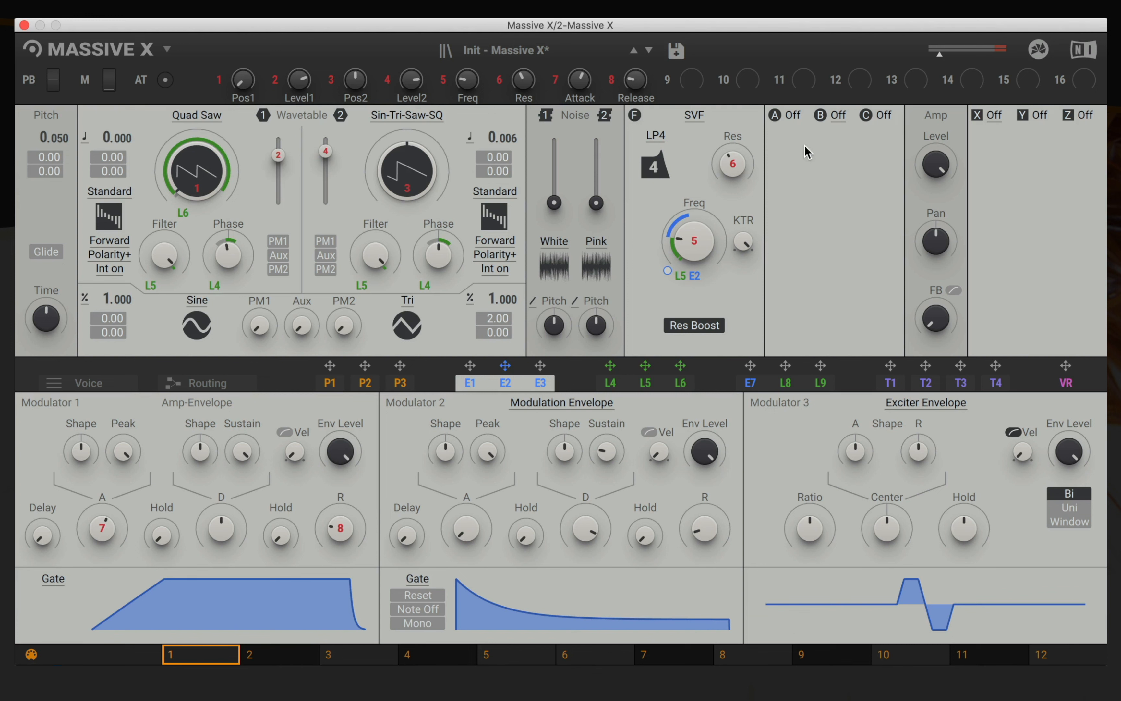
{"action": "left_click", "coordinate": [790, 116]}
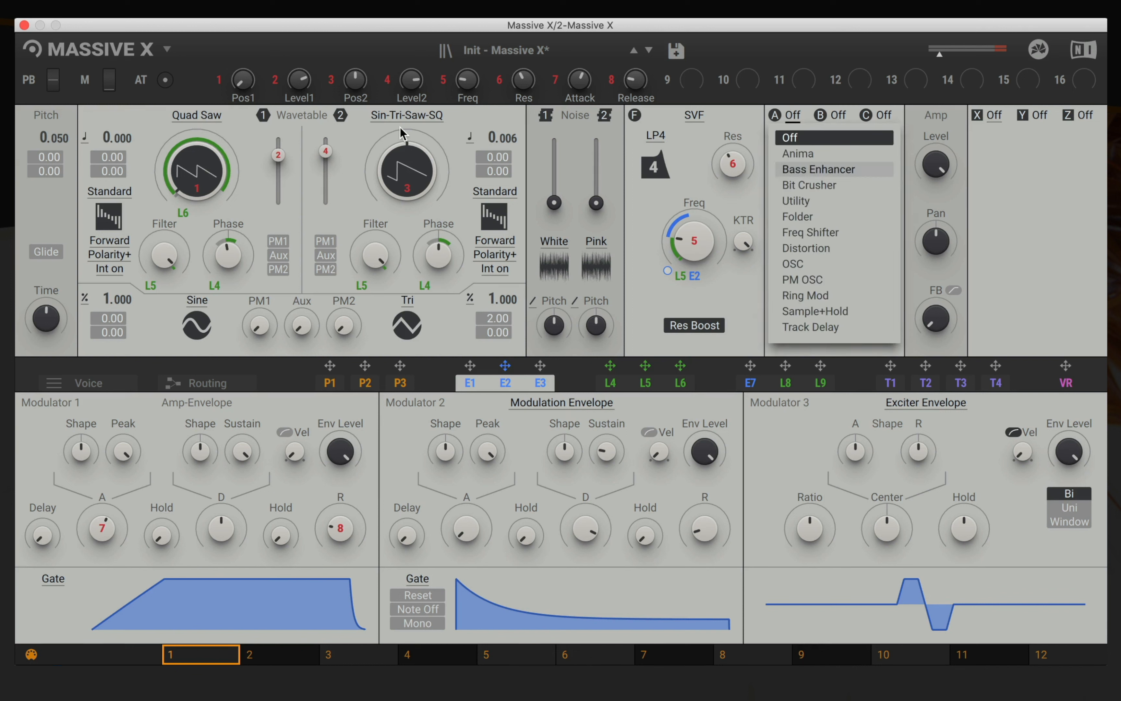
{"action": "left_click", "coordinate": [396, 106]}
{"action": "left_click", "coordinate": [391, 116]}
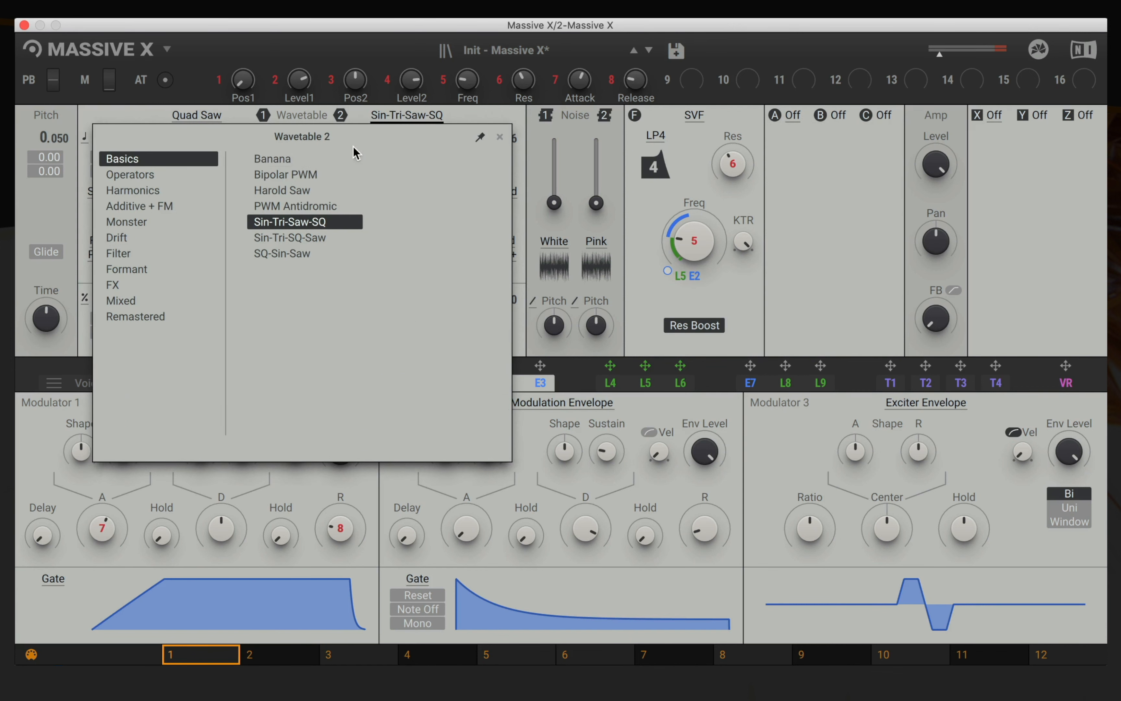
{"action": "left_click", "coordinate": [793, 119]}
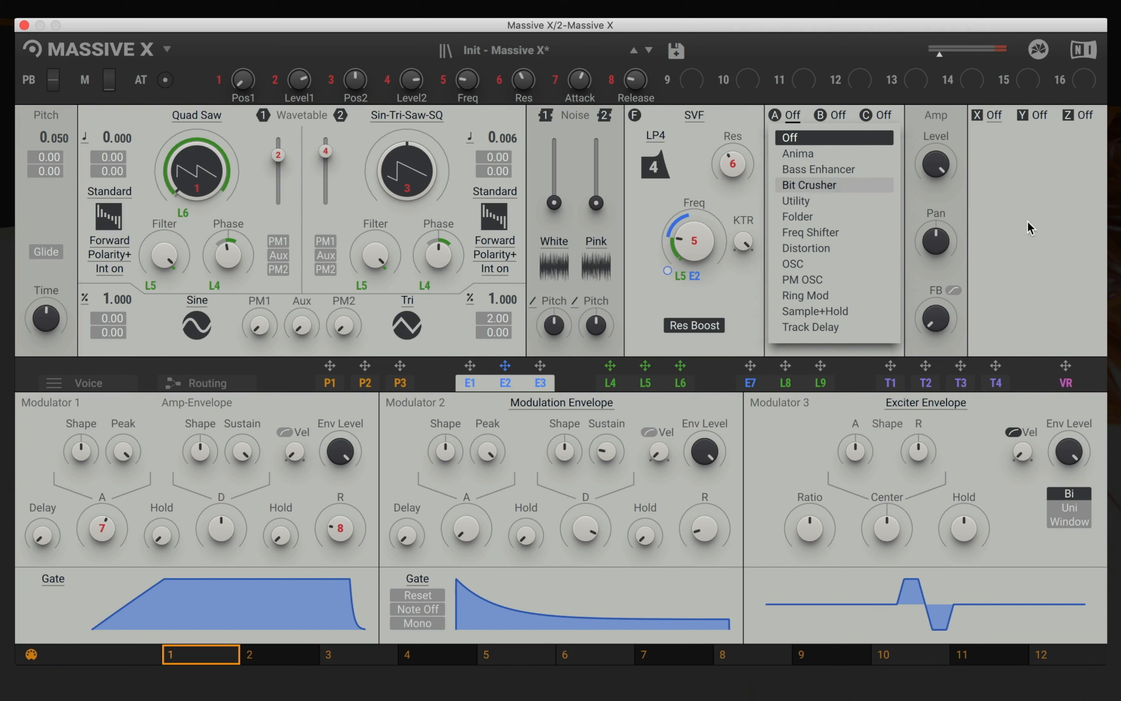
{"action": "left_click", "coordinate": [1023, 180]}
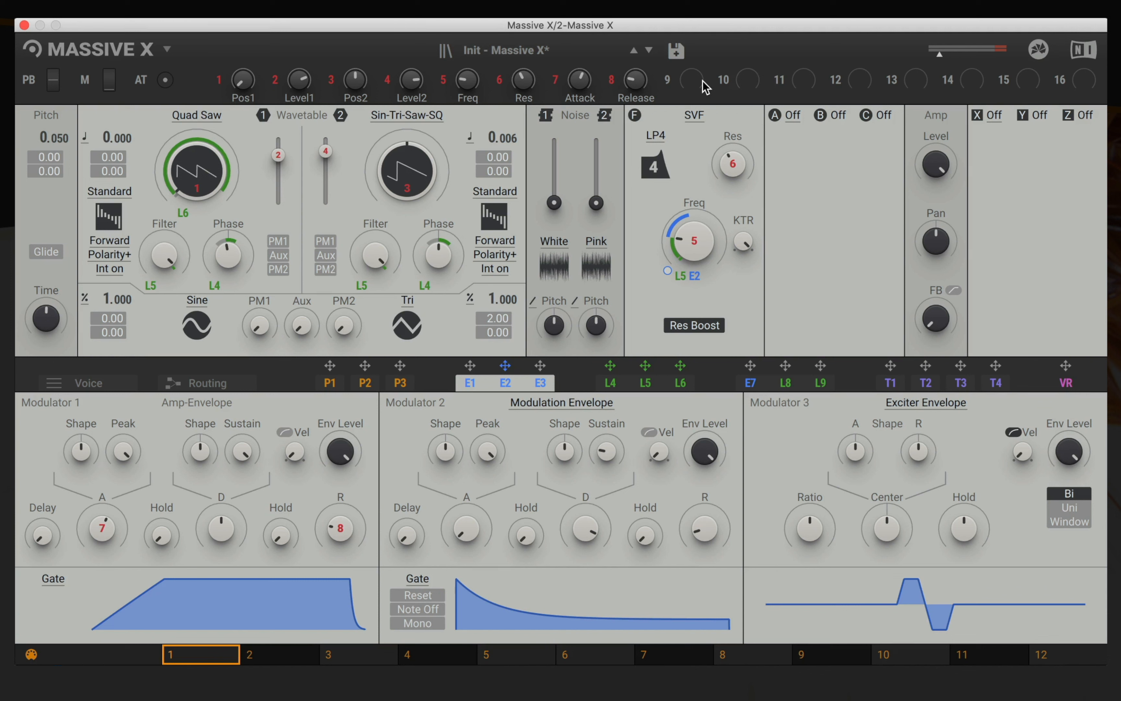
{"action": "mouse_move", "coordinate": [717, 80]}
{"action": "left_mouse_down"}
{"action": "mouse_move", "coordinate": [723, 88]}
{"action": "mouse_move", "coordinate": [685, 111]}
{"action": "mouse_move", "coordinate": [737, 93]}
{"action": "mouse_move", "coordinate": [728, 86]}
{"action": "mouse_move", "coordinate": [713, 158]}
{"action": "mouse_move", "coordinate": [875, 175]}
{"action": "mouse_move", "coordinate": [851, 163]}
{"action": "mouse_move", "coordinate": [556, 217]}
{"action": "mouse_move", "coordinate": [565, 206]}
{"action": "mouse_move", "coordinate": [468, 195]}
{"action": "mouse_move", "coordinate": [695, 111]}
{"action": "mouse_move", "coordinate": [721, 86]}
{"action": "left_mouse_up"}
- Search the presets for "init", load the preset Init - Massive X and close the browser
{"action": "left_click", "coordinate": [495, 52]}
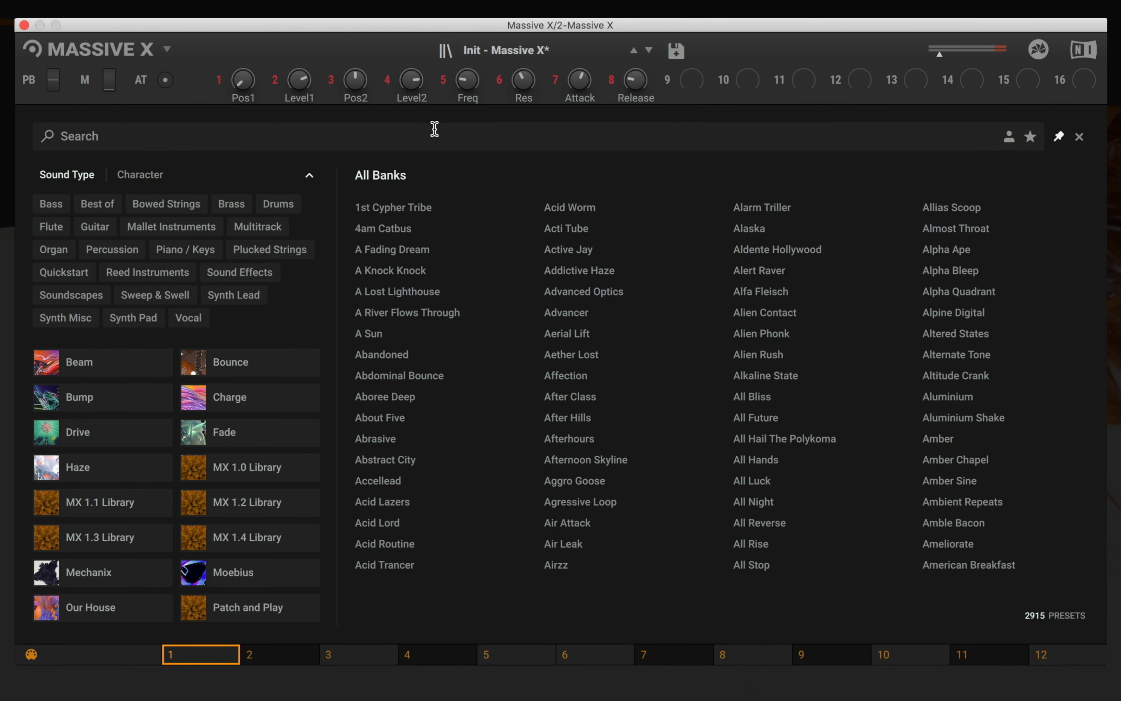
{"action": "type", "text": "init"}
{"action": "left_click", "coordinate": [408, 313]}
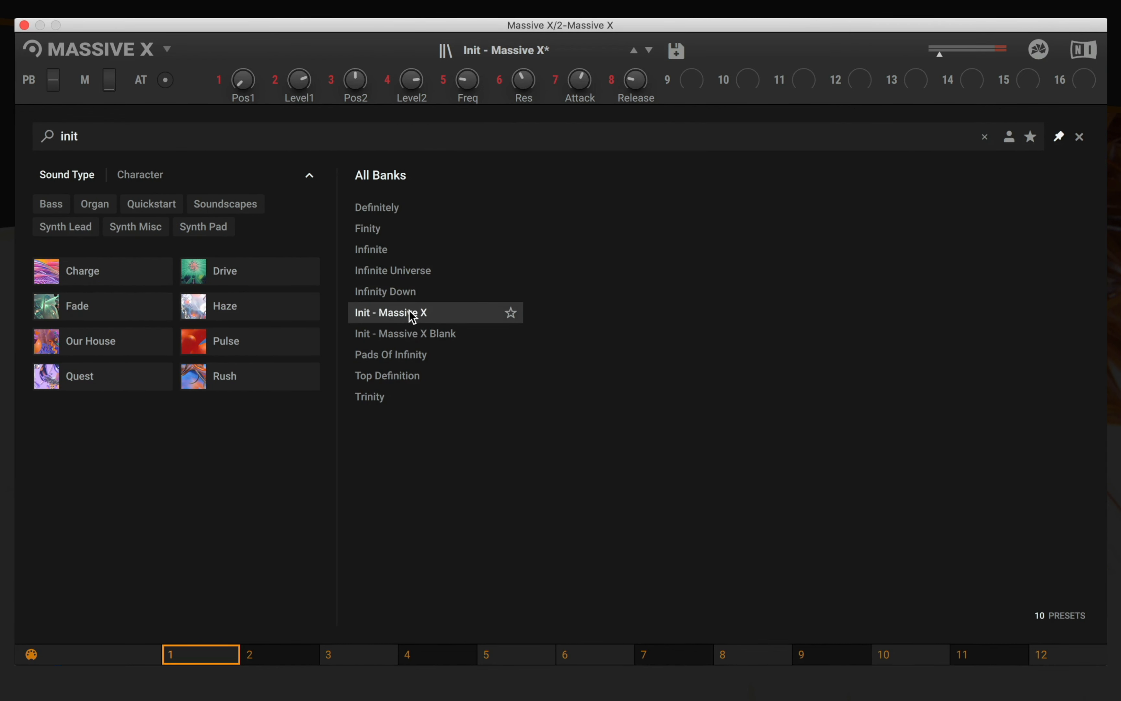
{"action": "left_click", "coordinate": [1079, 136]}
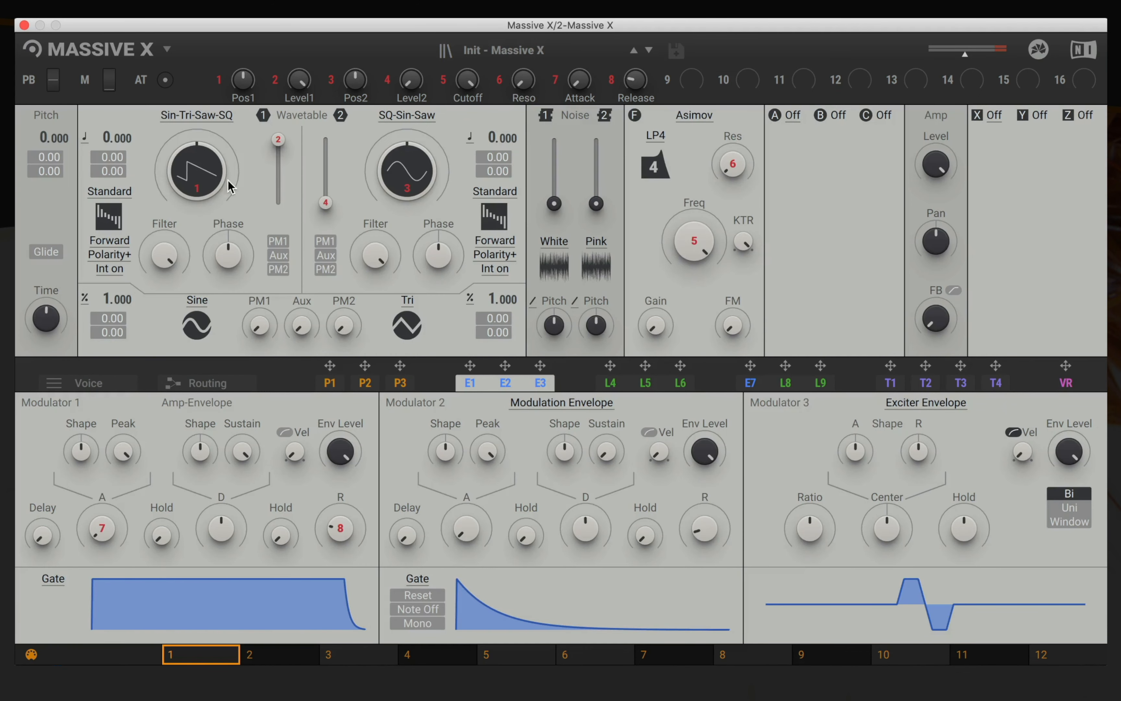
- Set Wavetable 1 to Polysaw from the Remastered category and sweep its position back to about the middle
{"action": "left_click", "coordinate": [196, 115]}
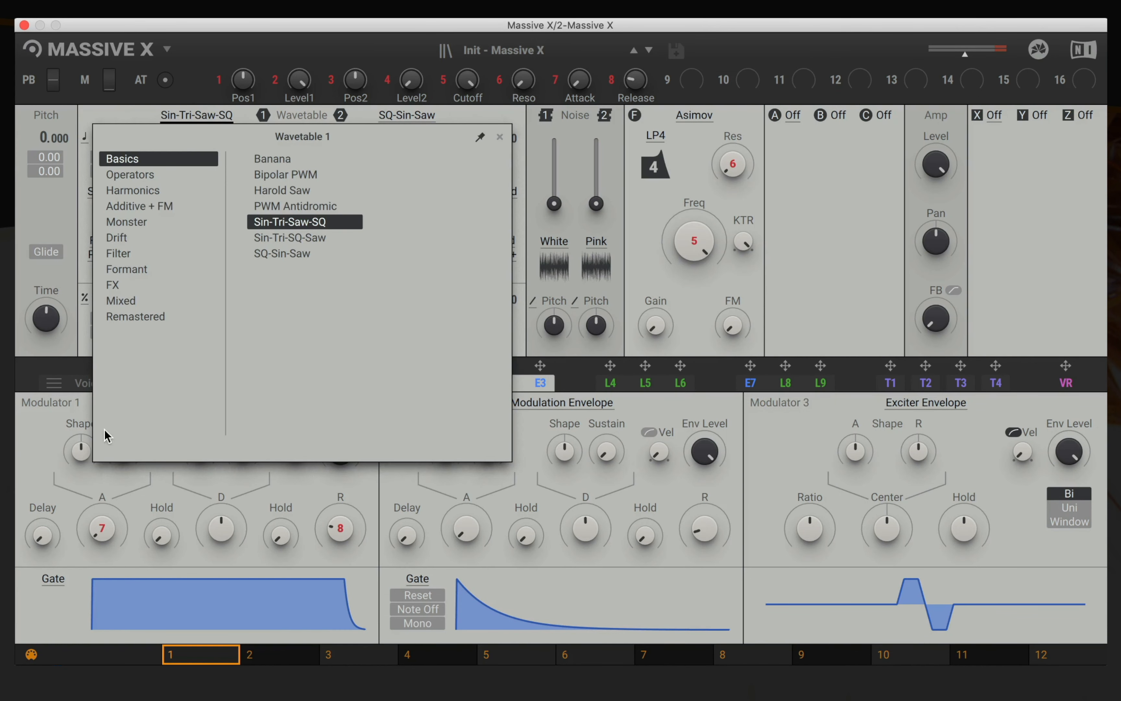
{"action": "left_click", "coordinate": [163, 317]}
{"action": "left_click", "coordinate": [274, 316]}
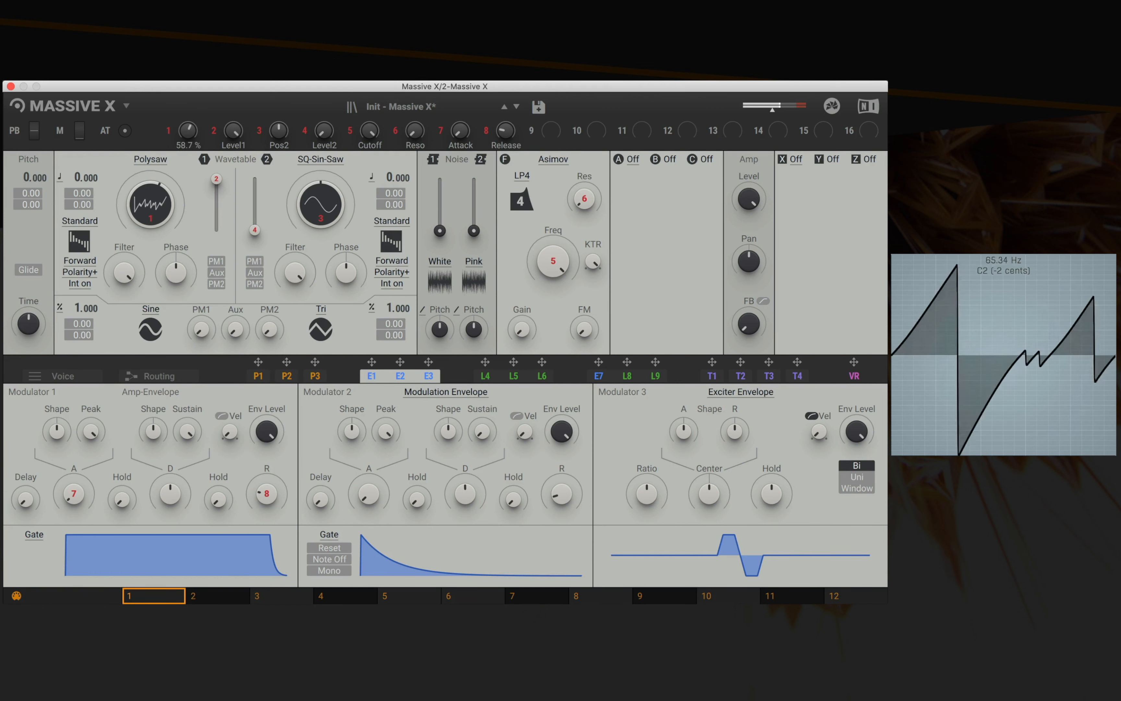
{"action": "mouse_move", "coordinate": [188, 130]}
{"action": "left_mouse_down"}
{"action": "mouse_move", "coordinate": [188, 103]}
{"action": "mouse_move", "coordinate": [188, 190]}
{"action": "mouse_move", "coordinate": [188, 146]}
{"action": "left_mouse_up"}
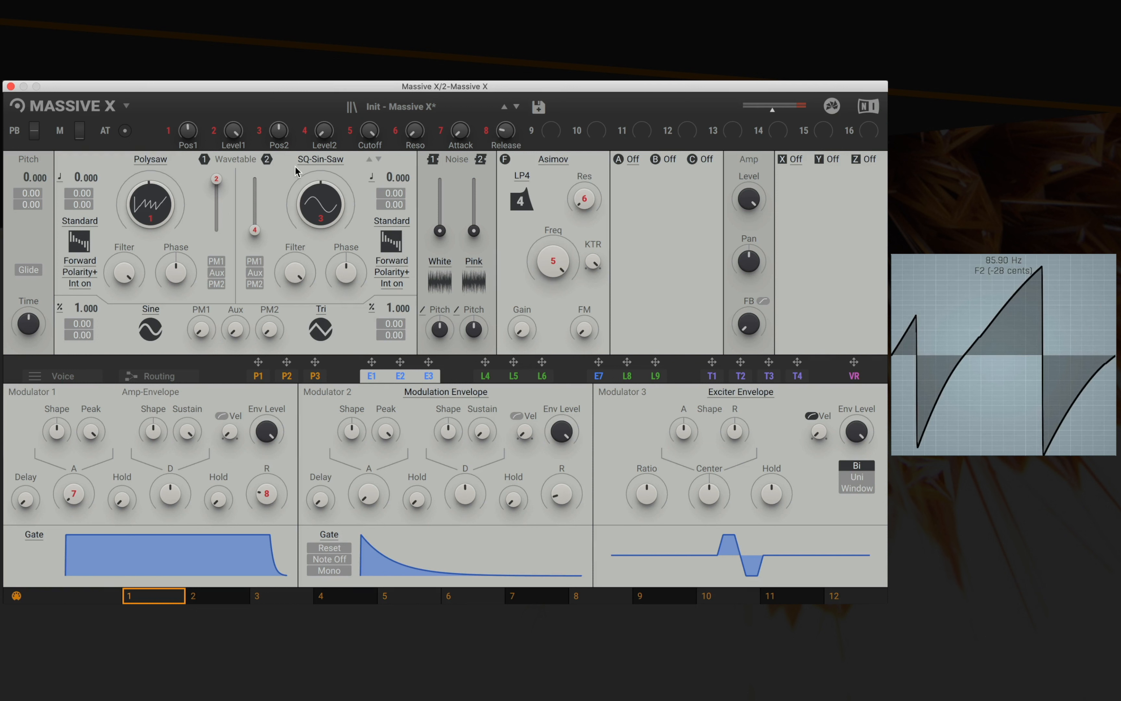
- Set Wavetable 2 to Quad Saw from the Drift category
{"action": "left_click", "coordinate": [327, 162]}
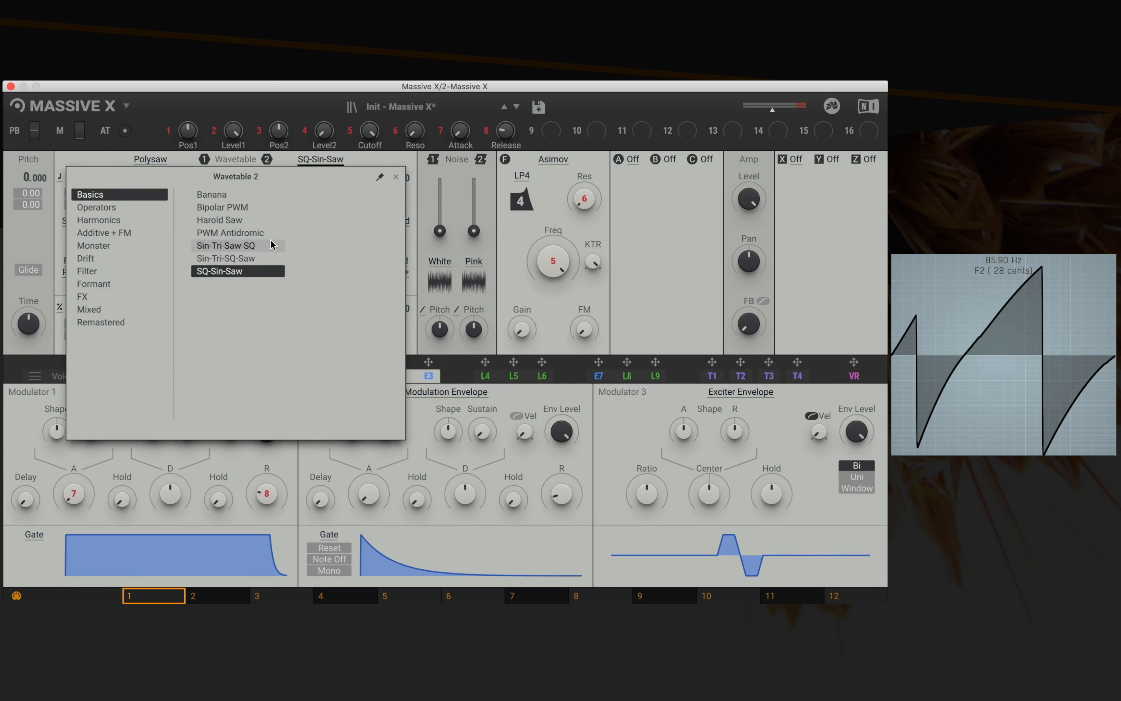
{"action": "left_click", "coordinate": [87, 258]}
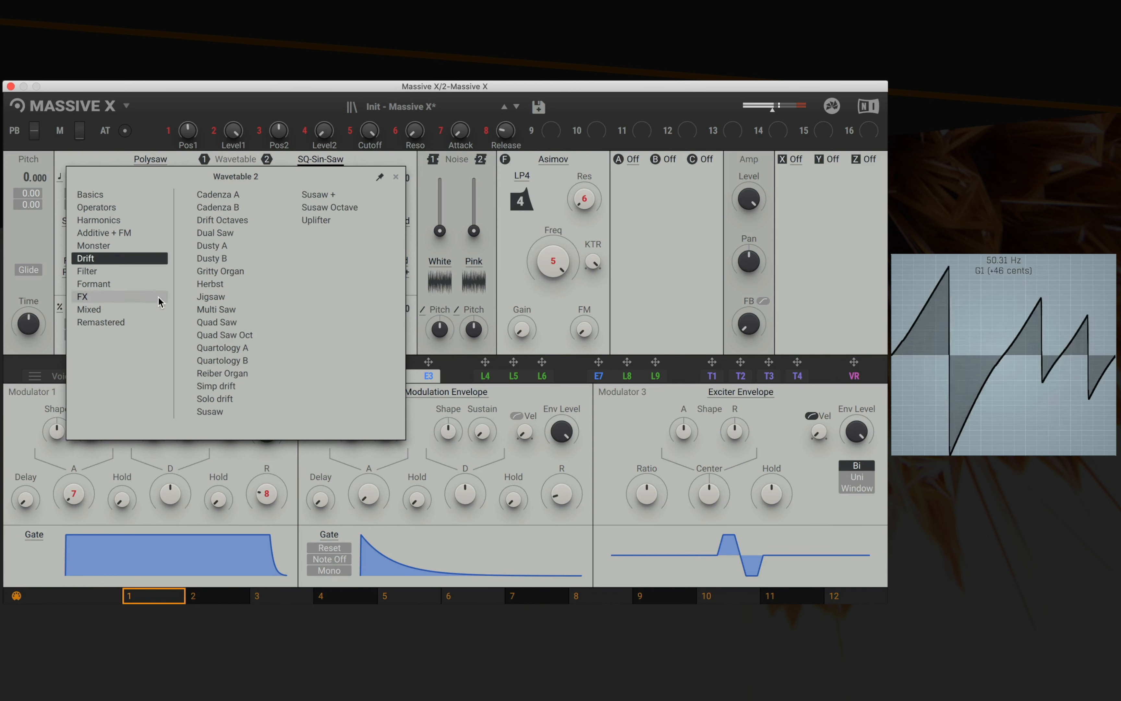
{"action": "double_click", "coordinate": [217, 323]}
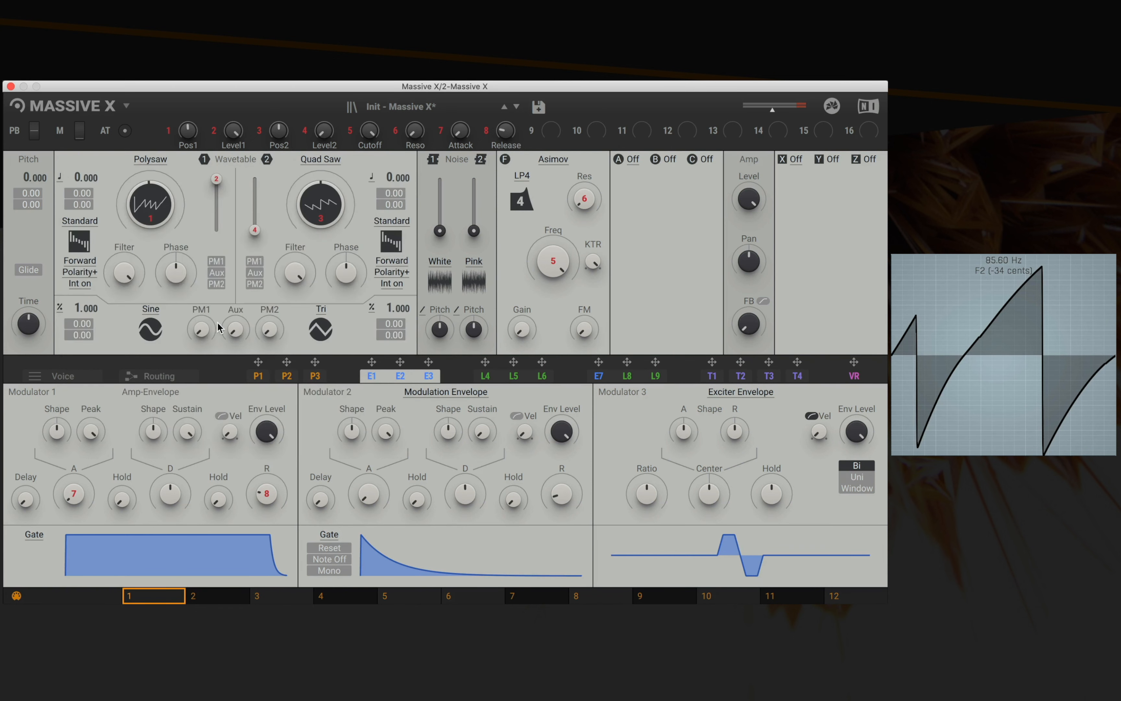
- Switch Wavetable 1 off, raise Wavetable 2's level and sweep its position to hear it alone
{"action": "left_click", "coordinate": [214, 158]}
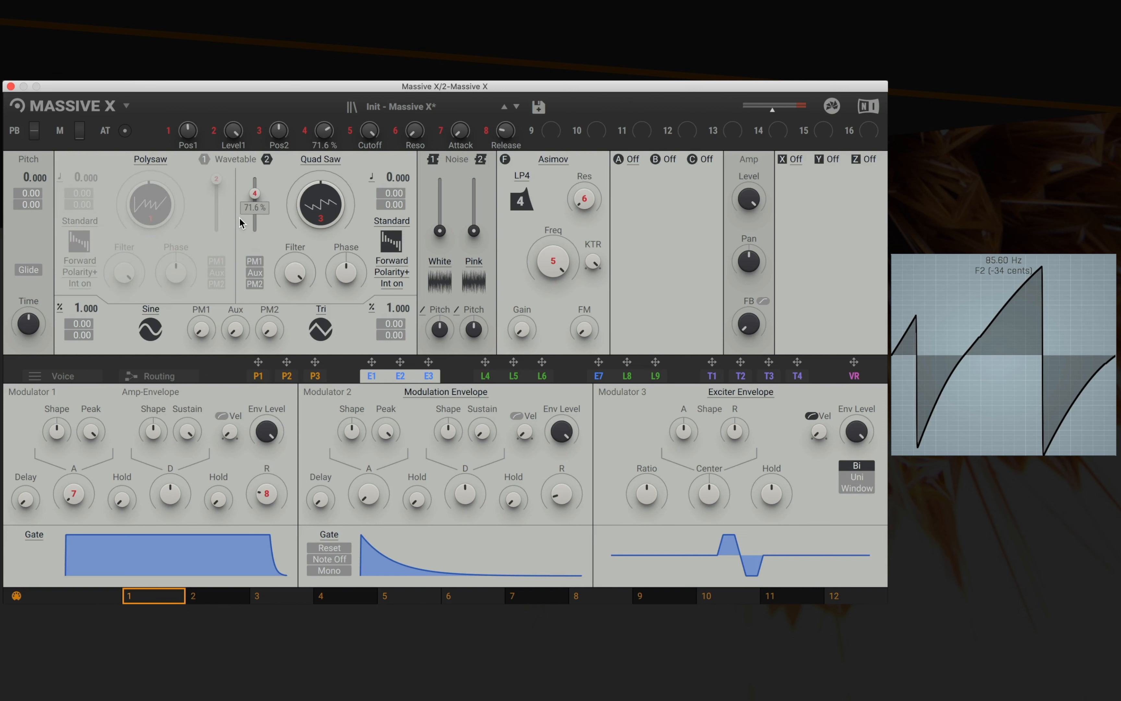
{"action": "left_click_drag", "start_coordinate": [253, 193], "coordinate": [253, 186]}
{"action": "mouse_move", "coordinate": [316, 206]}
{"action": "left_mouse_down"}
{"action": "mouse_move", "coordinate": [316, 218]}
{"action": "mouse_move", "coordinate": [316, 163]}
{"action": "mouse_move", "coordinate": [316, 254]}
{"action": "mouse_move", "coordinate": [315, 204]}
{"action": "left_mouse_up"}
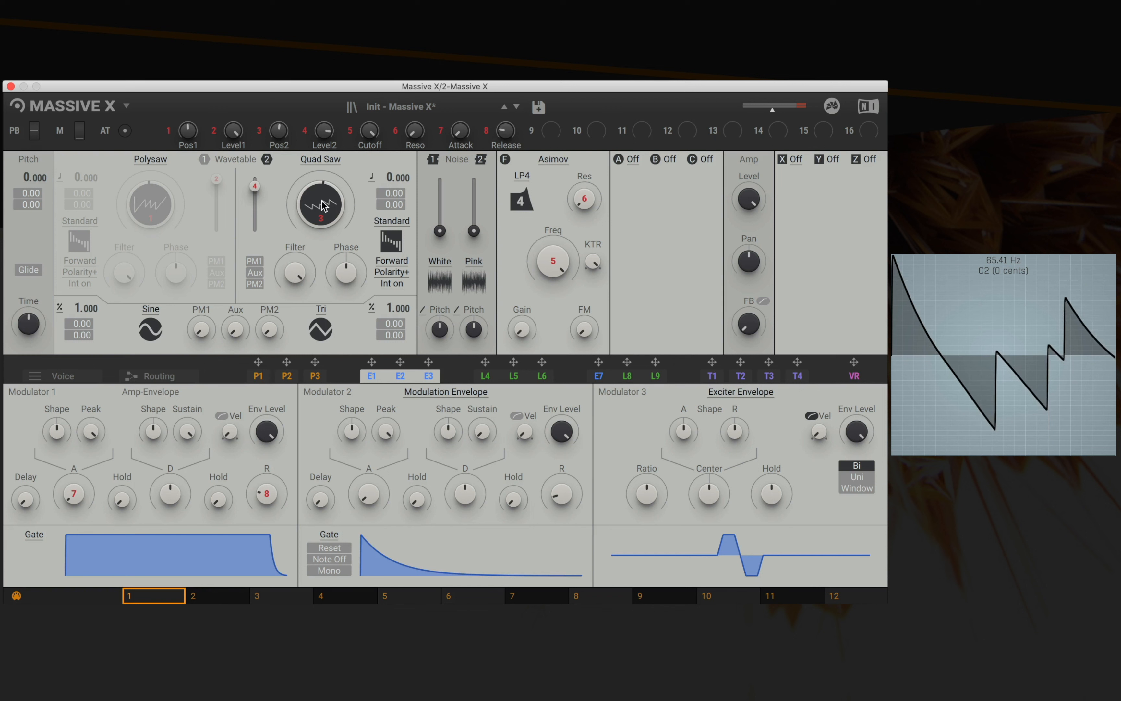
- Switch Wavetable 1 back on and balance both wavetable levels at about halfway
{"action": "left_click", "coordinate": [203, 162]}
{"action": "left_click_drag", "start_coordinate": [217, 179], "coordinate": [255, 205]}
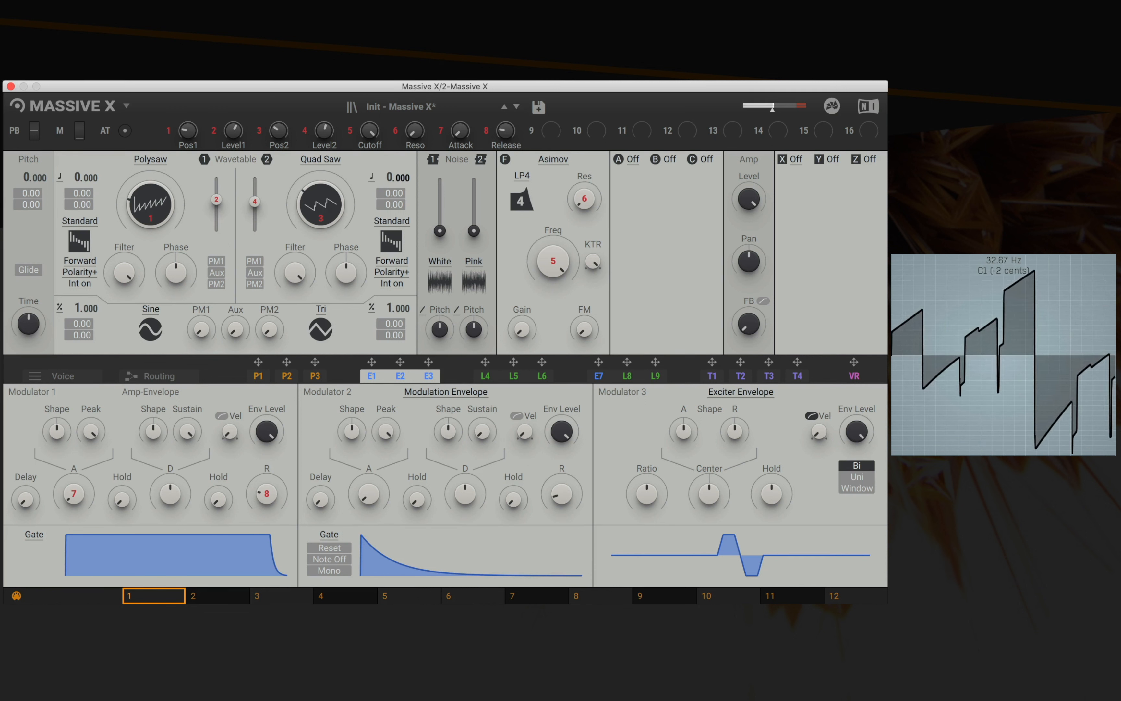
- Detune Wavetable 2's pitch to 0.020 and sweep its wavetable position
{"action": "left_click_drag", "start_coordinate": [402, 179], "coordinate": [403, 175]}
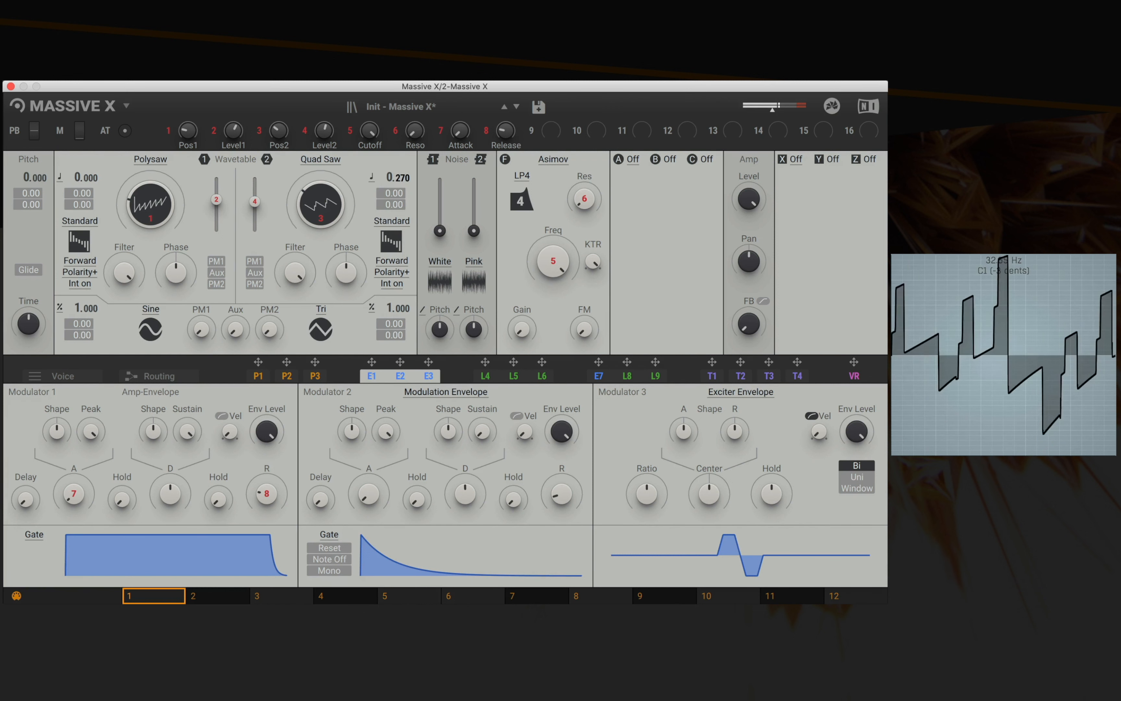
{"action": "left_click_drag", "start_coordinate": [403, 178], "coordinate": [403, 204]}
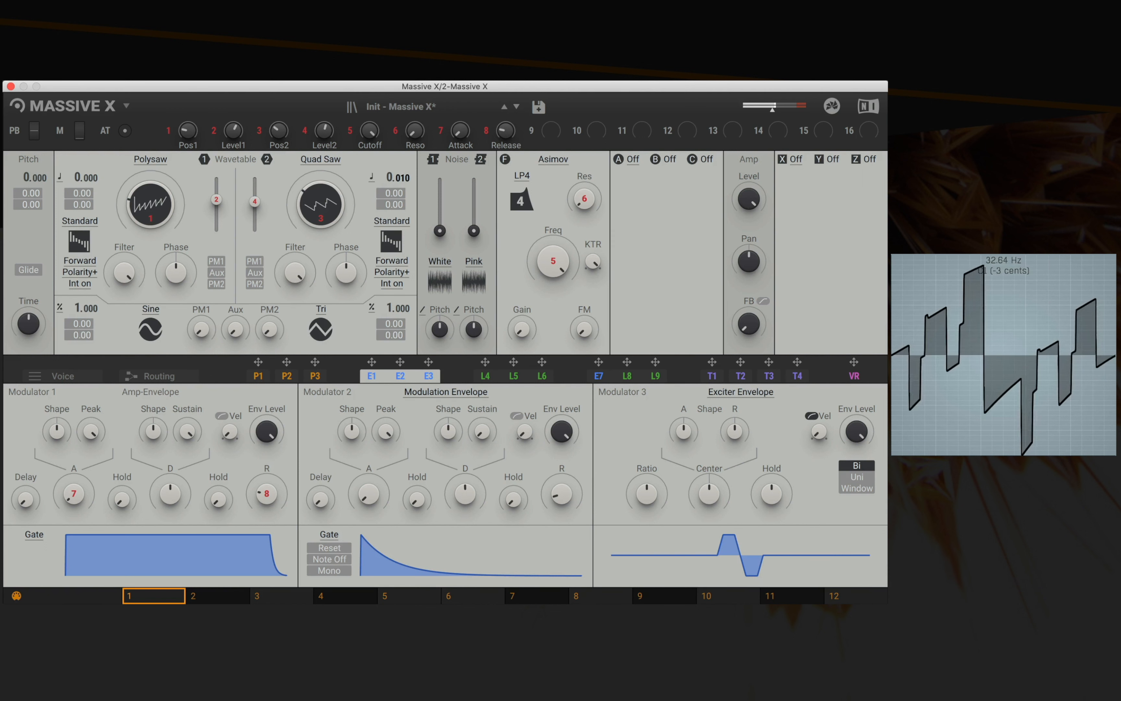
{"action": "left_click_drag", "start_coordinate": [398, 182], "coordinate": [398, 179]}
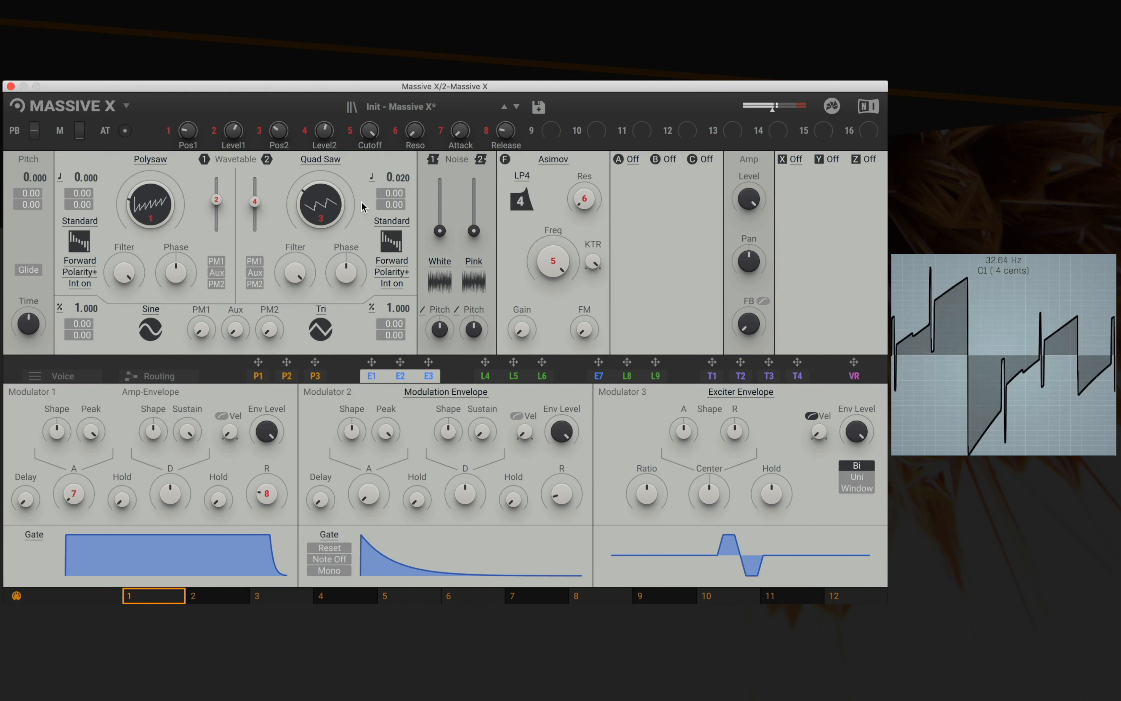
{"action": "left_click_drag", "start_coordinate": [278, 130], "coordinate": [278, 125]}
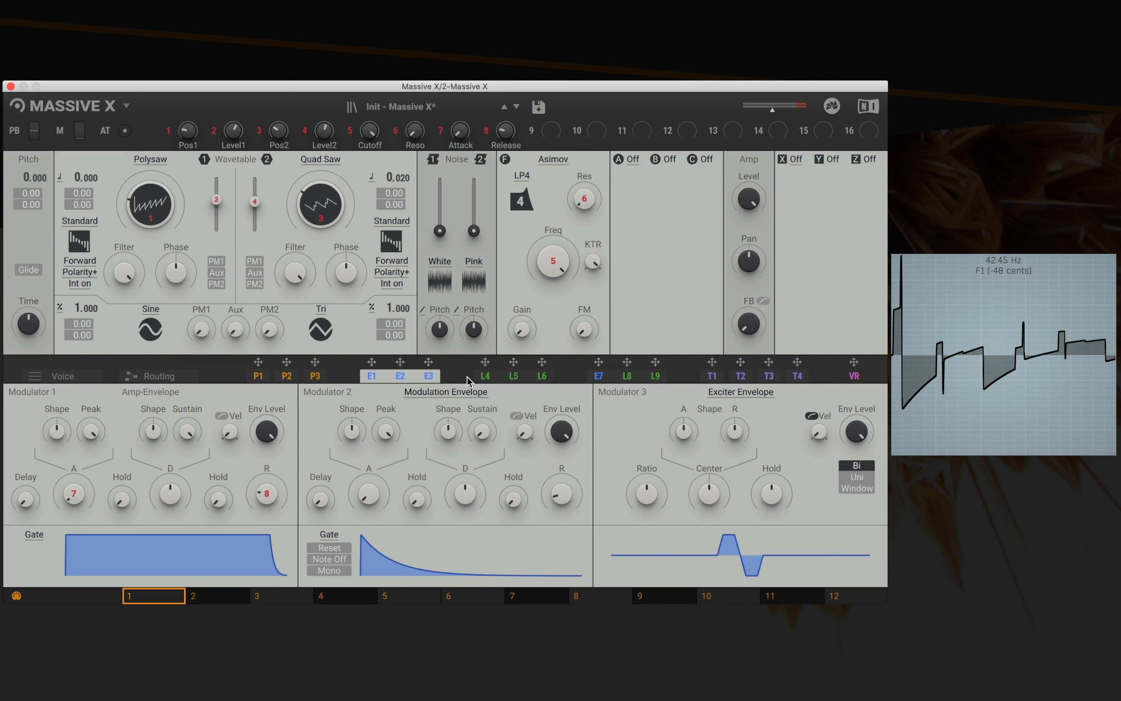
- Sync the Modulator 4 LFO at 16/16 and assign it to Wavetable 2's position
{"action": "left_click", "coordinate": [512, 377]}
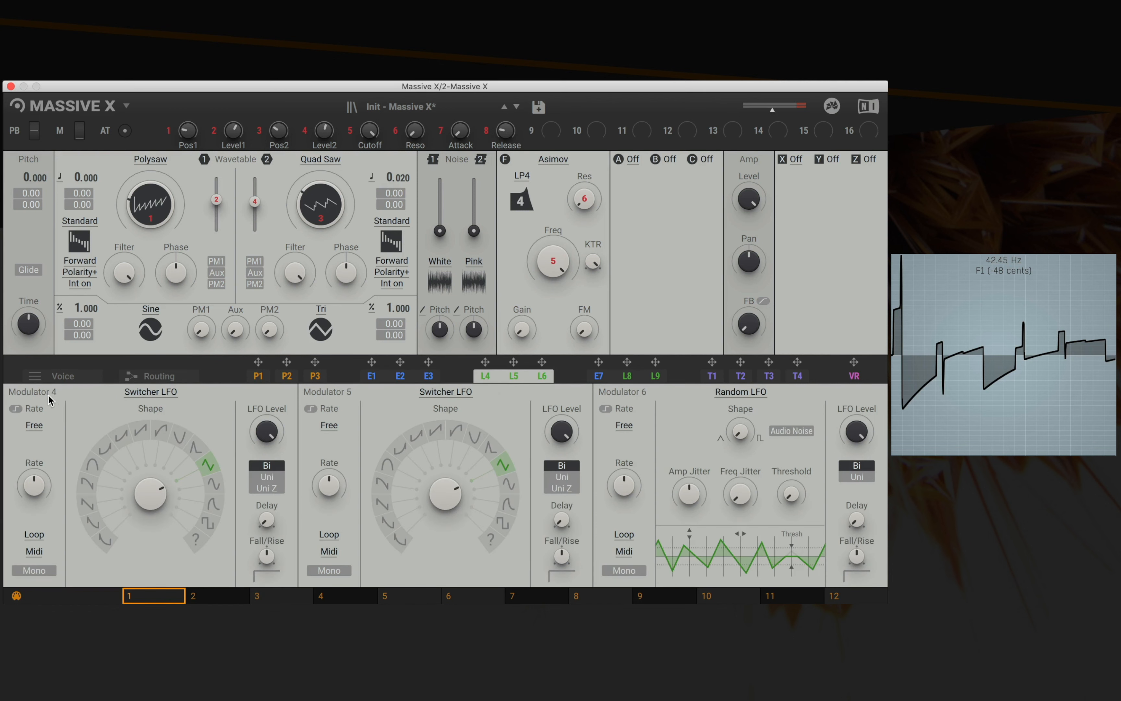
{"action": "left_click", "coordinate": [34, 425]}
{"action": "left_click", "coordinate": [28, 456]}
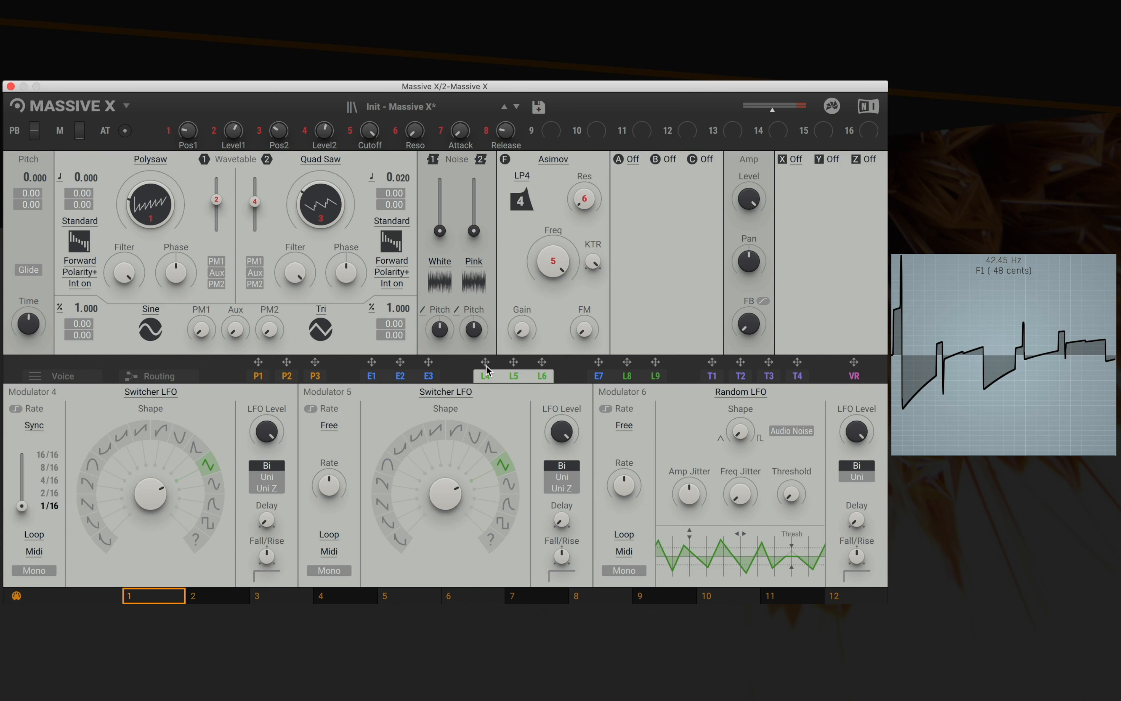
{"action": "left_click_drag", "start_coordinate": [485, 365], "coordinate": [311, 241]}
{"action": "left_click_drag", "start_coordinate": [21, 506], "coordinate": [21, 454]}
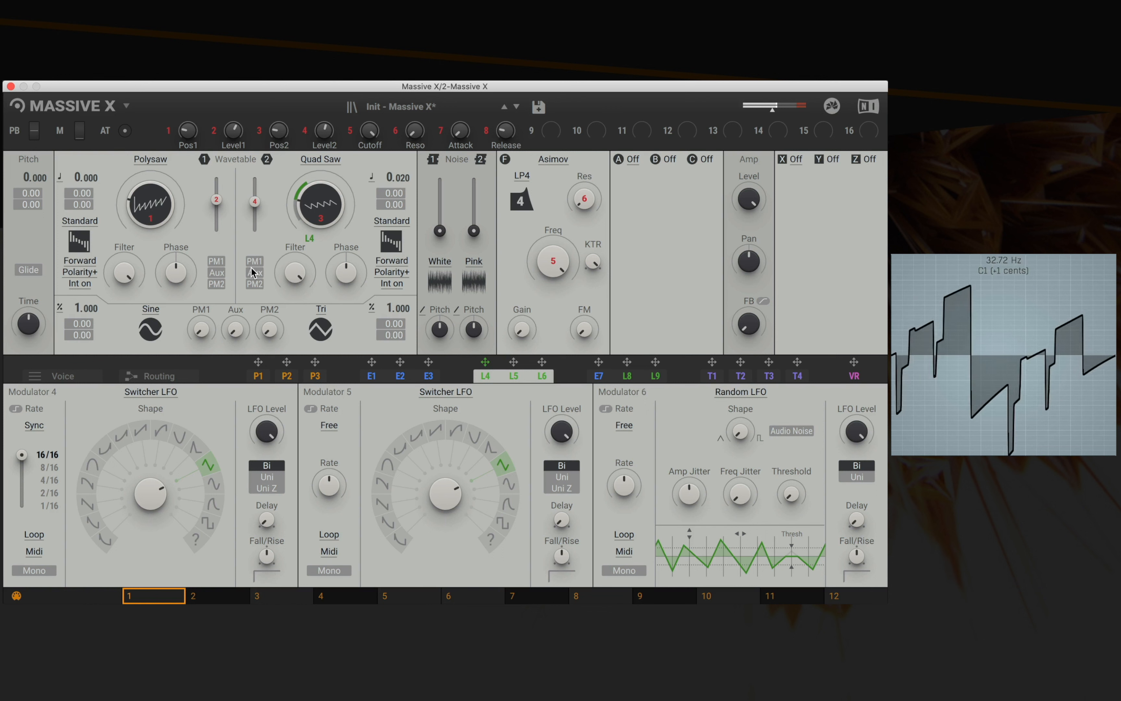
- Switch the Modulator 4 LFO to Free with a slower rate and assign it to Wavetable 1's position as well
{"action": "left_click", "coordinate": [37, 434]}
{"action": "left_click", "coordinate": [33, 458]}
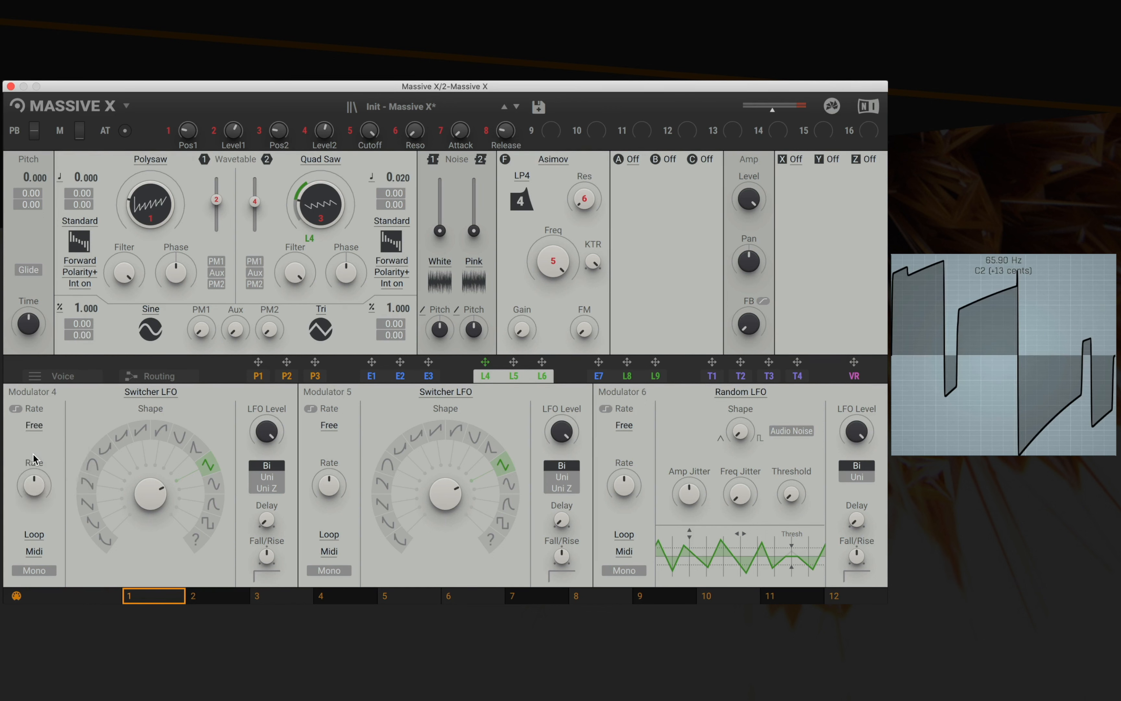
{"action": "mouse_move", "coordinate": [36, 489]}
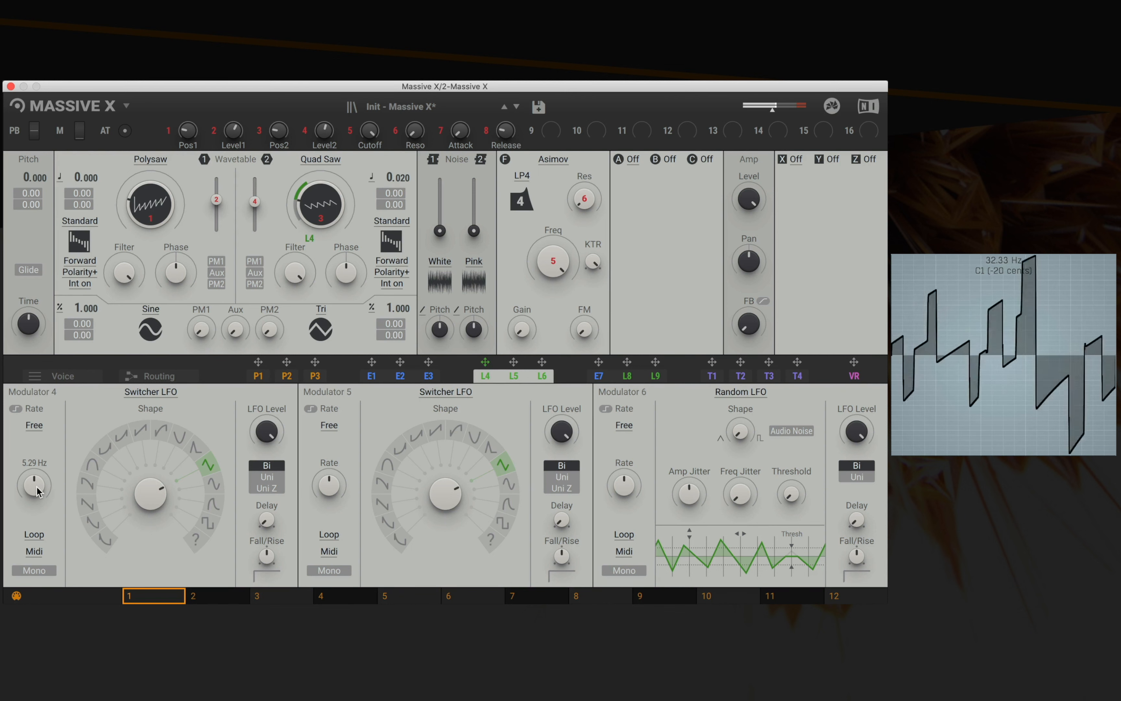
{"action": "left_click_drag", "start_coordinate": [37, 491], "coordinate": [37, 553]}
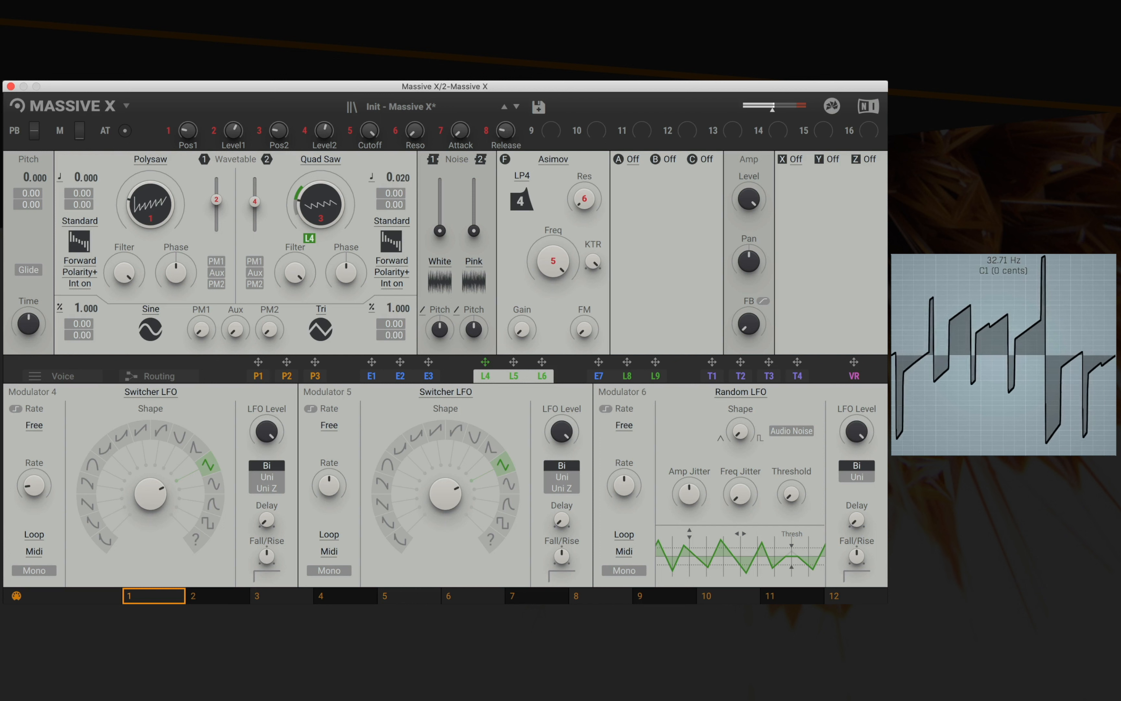
{"action": "left_click_drag", "start_coordinate": [310, 242], "coordinate": [139, 238]}
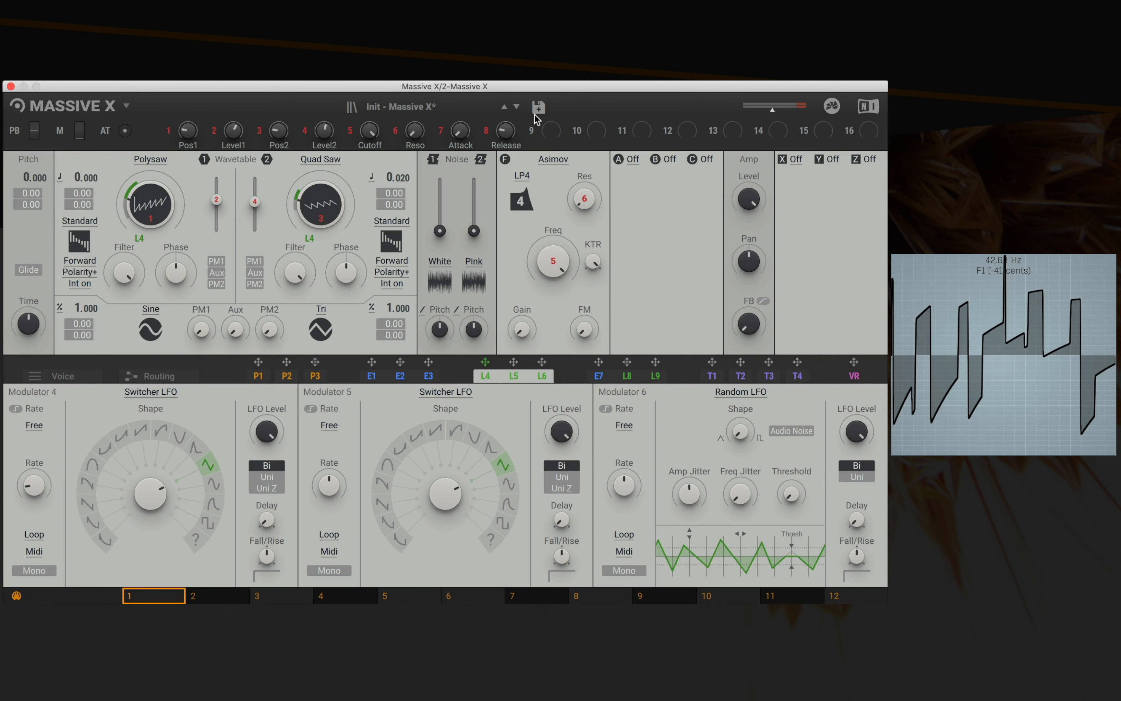
- Change the filter type from Asimov to Creak and keep it in Driven mode
{"action": "left_click", "coordinate": [554, 161]}
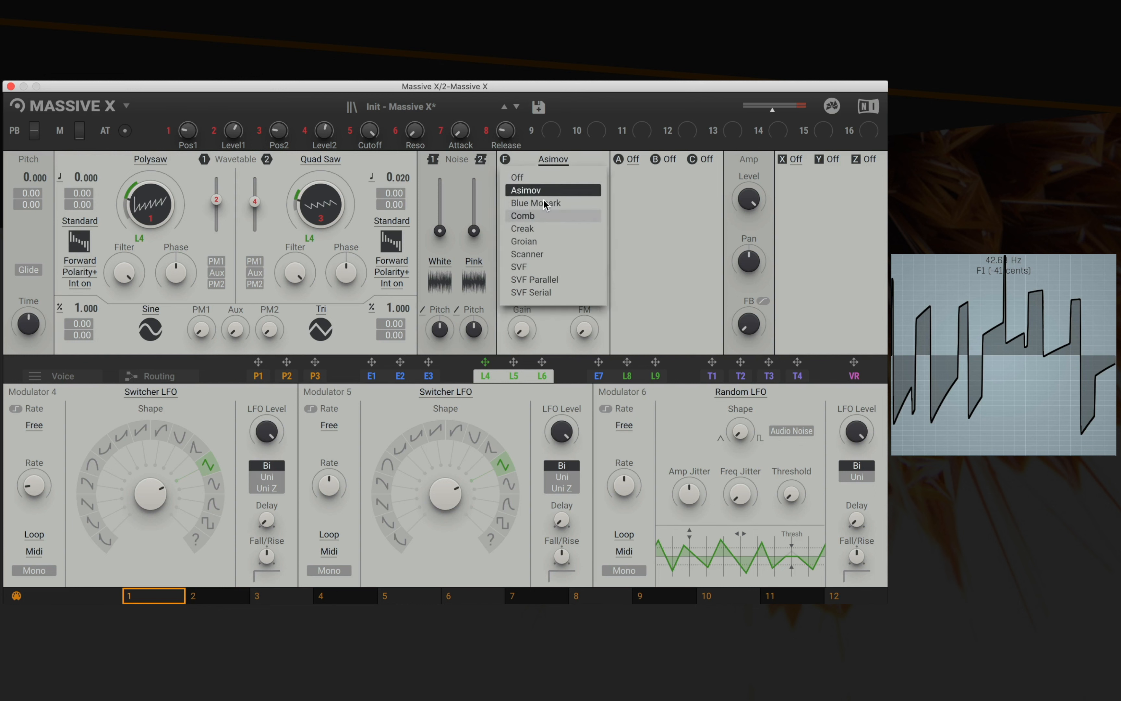
{"action": "left_click", "coordinate": [627, 212]}
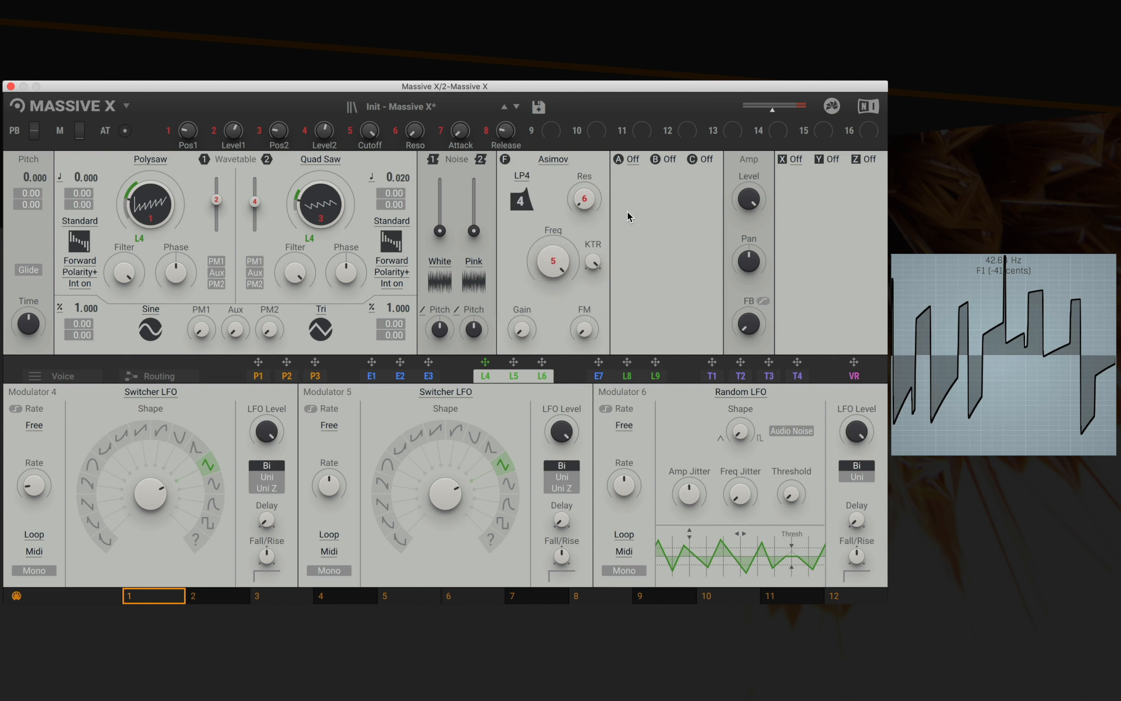
{"action": "left_click", "coordinate": [555, 161]}
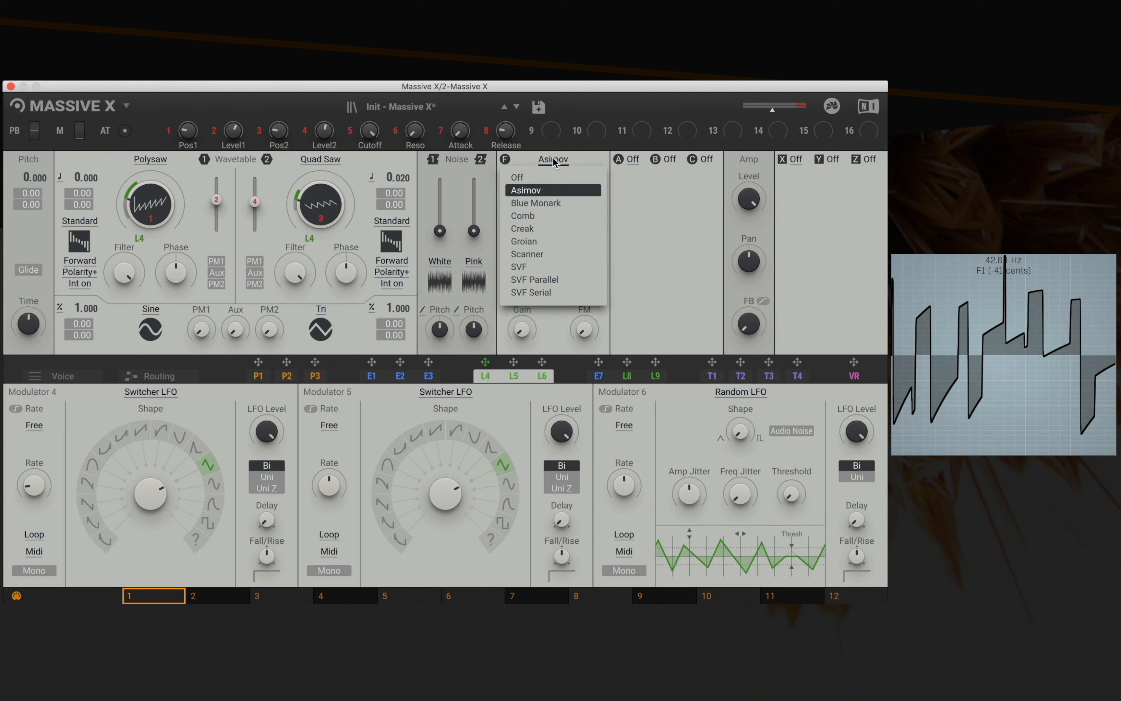
{"action": "left_click", "coordinate": [546, 233]}
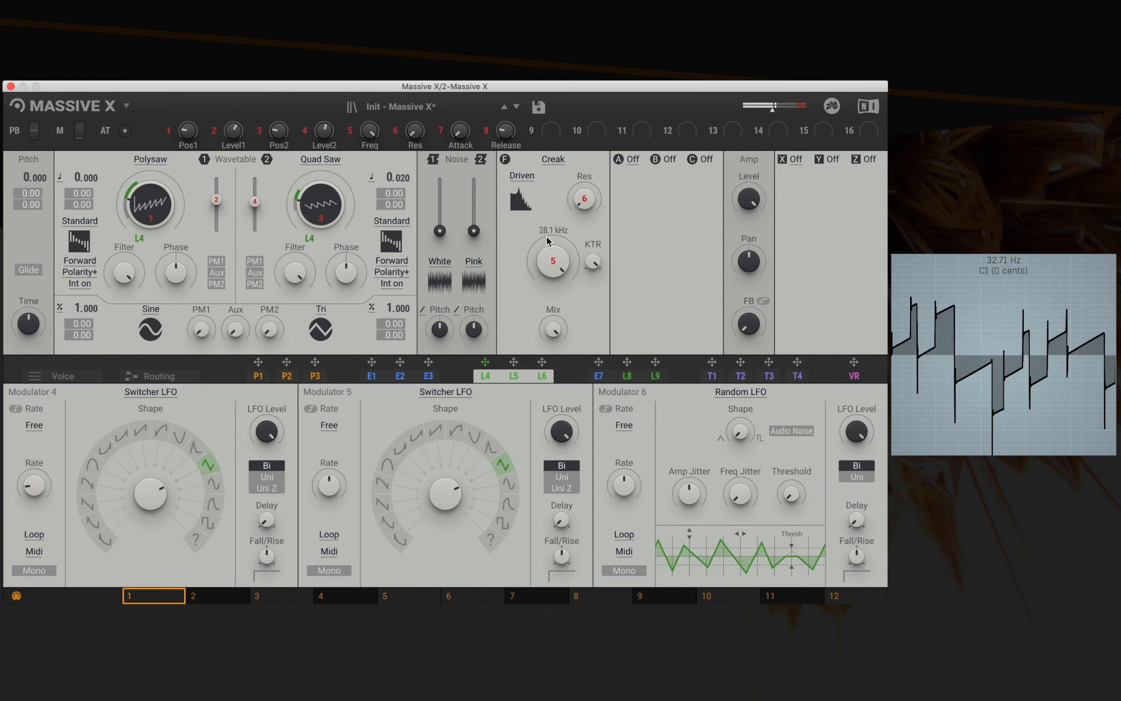
{"action": "left_click", "coordinate": [522, 176]}
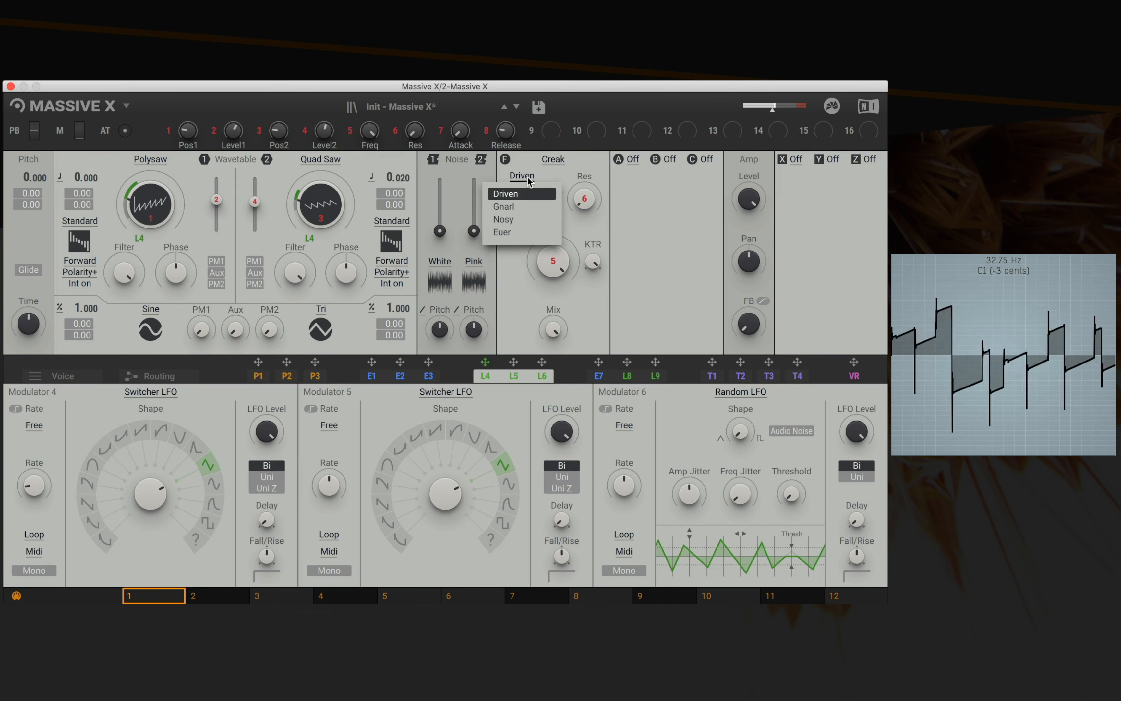
{"action": "left_click", "coordinate": [528, 193]}
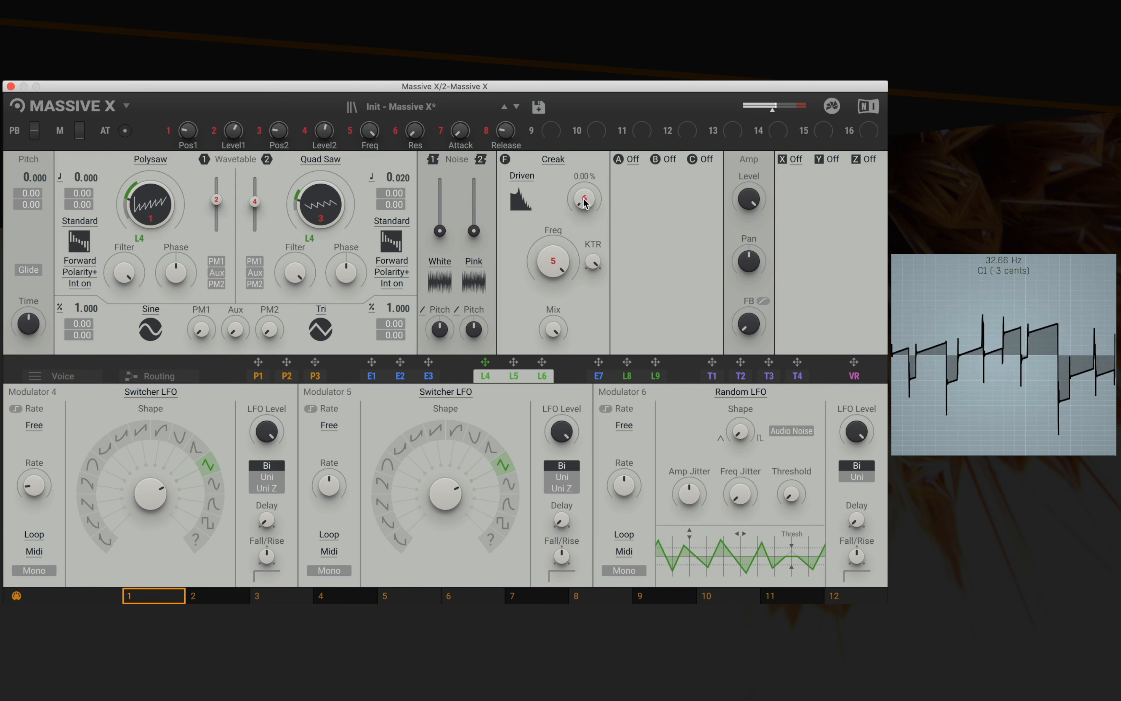
- Raise the Creak filter's resonance and sweep its cutoff down to about 404 Hz in Driven mode
{"action": "mouse_move", "coordinate": [574, 205]}
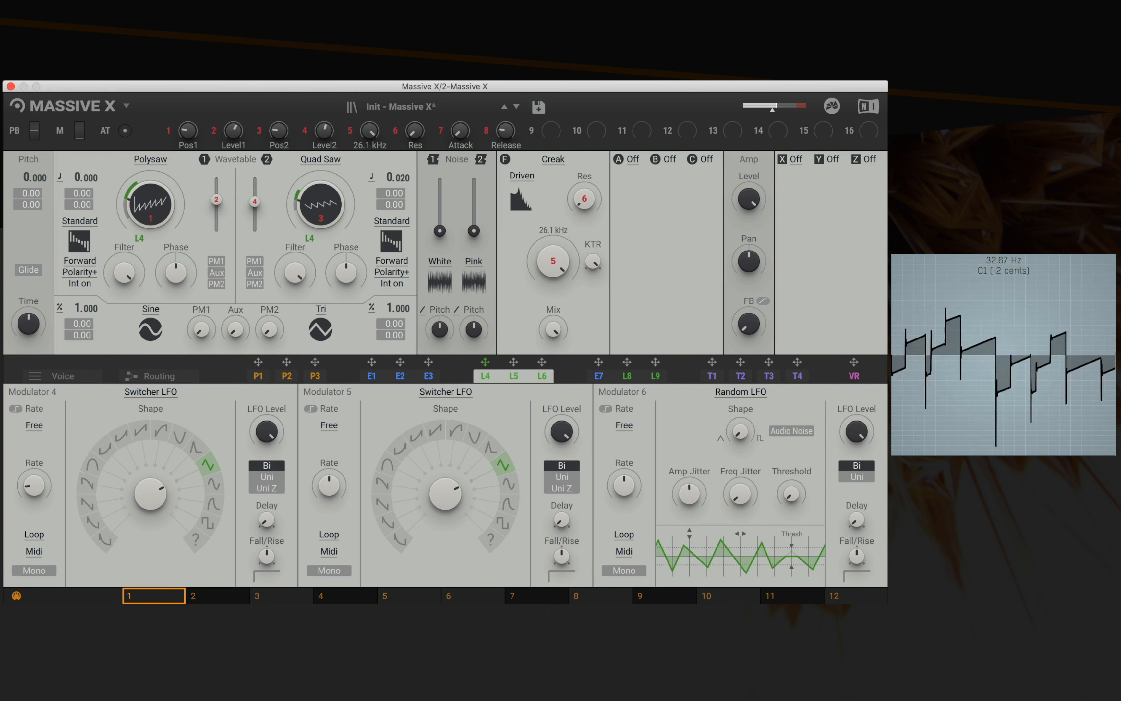
{"action": "left_click_drag", "start_coordinate": [556, 267], "coordinate": [625, 243]}
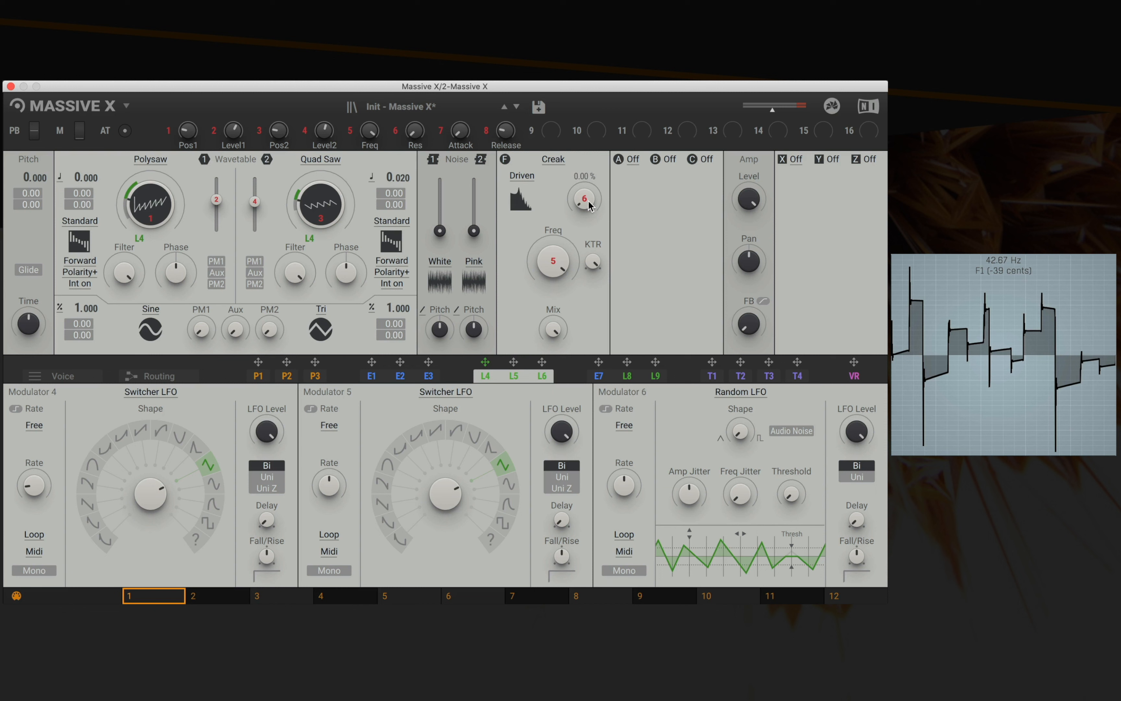
{"action": "left_click_drag", "start_coordinate": [583, 202], "coordinate": [584, 191]}
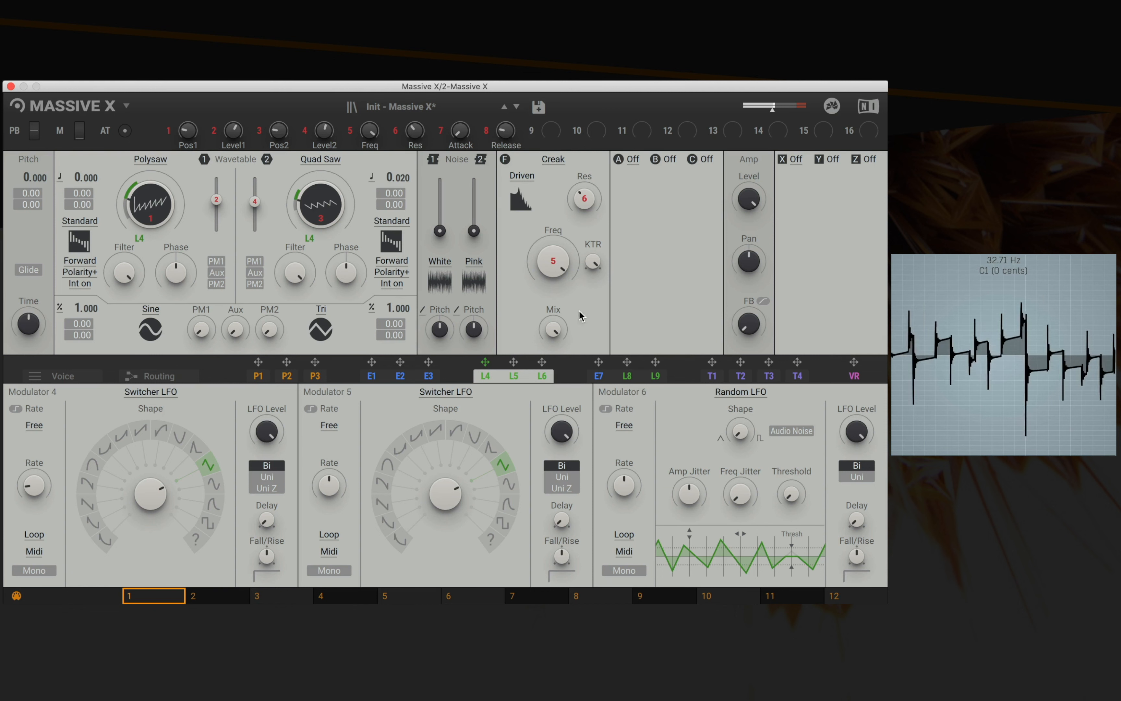
{"action": "left_click_drag", "start_coordinate": [553, 260], "coordinate": [553, 242]}
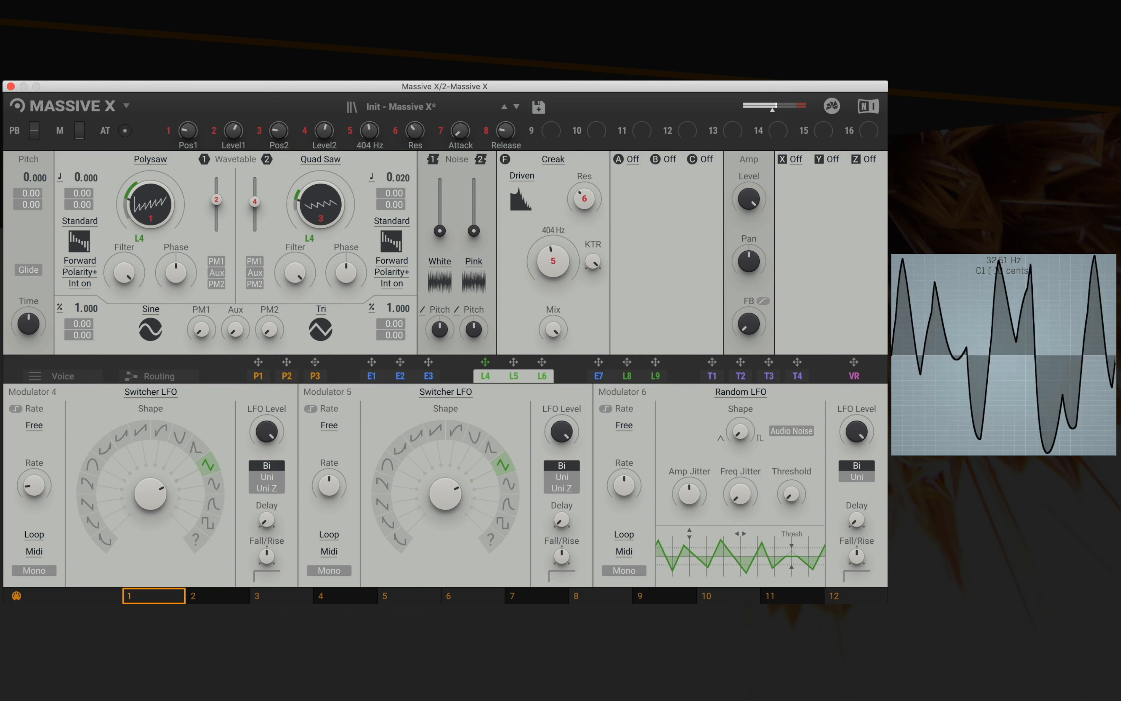
- Audition the Creak filter's Gnarl, Nosy and Euer modes while sweeping the cutoff, and settle on Nosy
{"action": "left_click", "coordinate": [521, 176]}
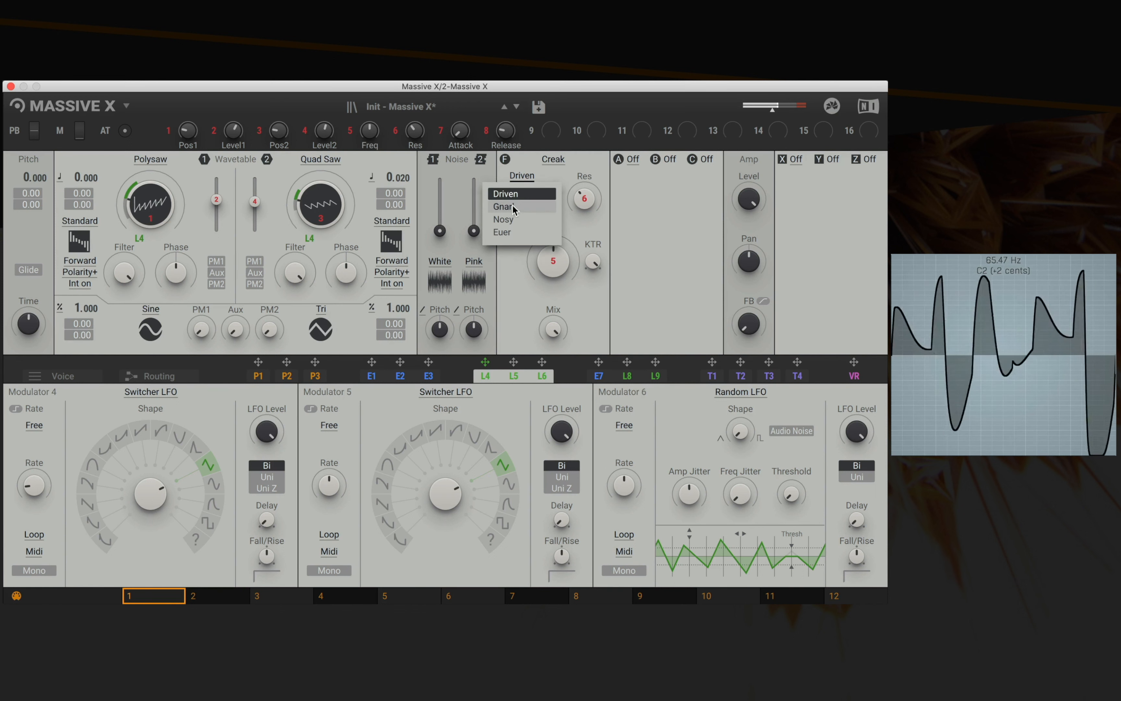
{"action": "left_click", "coordinate": [503, 206]}
{"action": "mouse_move", "coordinate": [553, 261]}
{"action": "left_mouse_down"}
{"action": "mouse_move", "coordinate": [546, 249]}
{"action": "mouse_move", "coordinate": [545, 269]}
{"action": "mouse_move", "coordinate": [545, 239]}
{"action": "left_mouse_up"}
{"action": "left_click", "coordinate": [522, 175]}
{"action": "left_click", "coordinate": [509, 220]}
{"action": "left_click", "coordinate": [521, 175]}
{"action": "left_click", "coordinate": [508, 233]}
{"action": "left_click", "coordinate": [521, 176]}
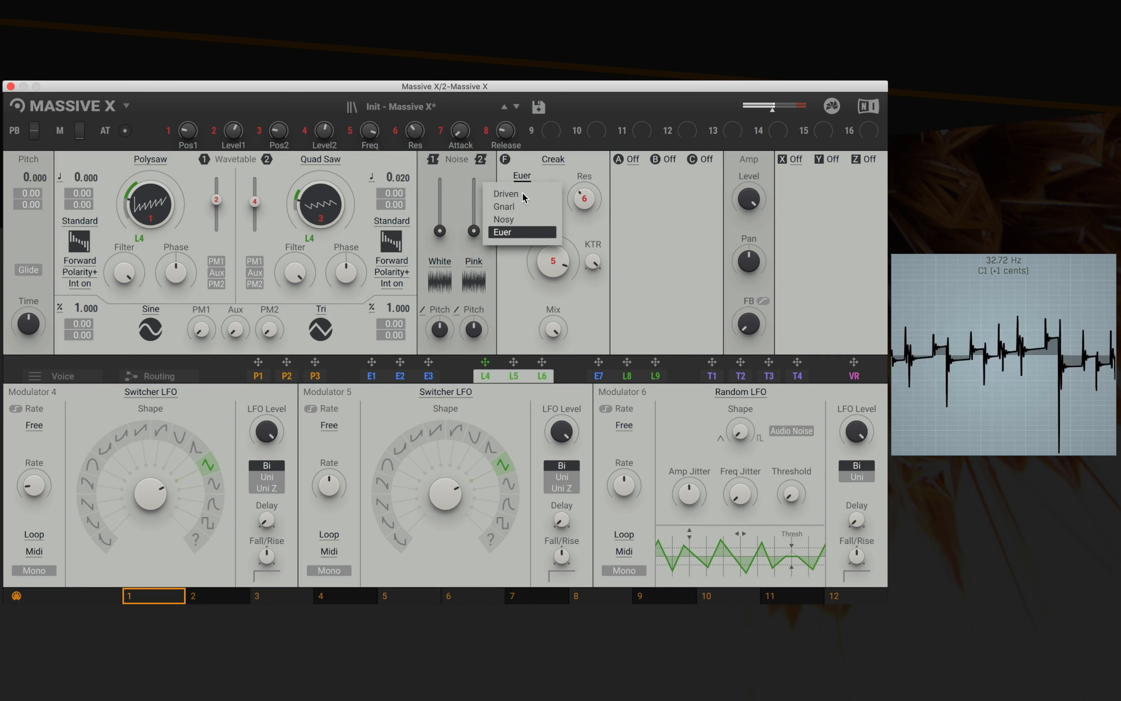
{"action": "left_click", "coordinate": [504, 219]}
- Try a higher resonance on the Nosy filter, lower its cutoff to about 21.8 Hz, and bring the resonance back to minimum
{"action": "left_click_drag", "start_coordinate": [584, 198], "coordinate": [584, 198]}
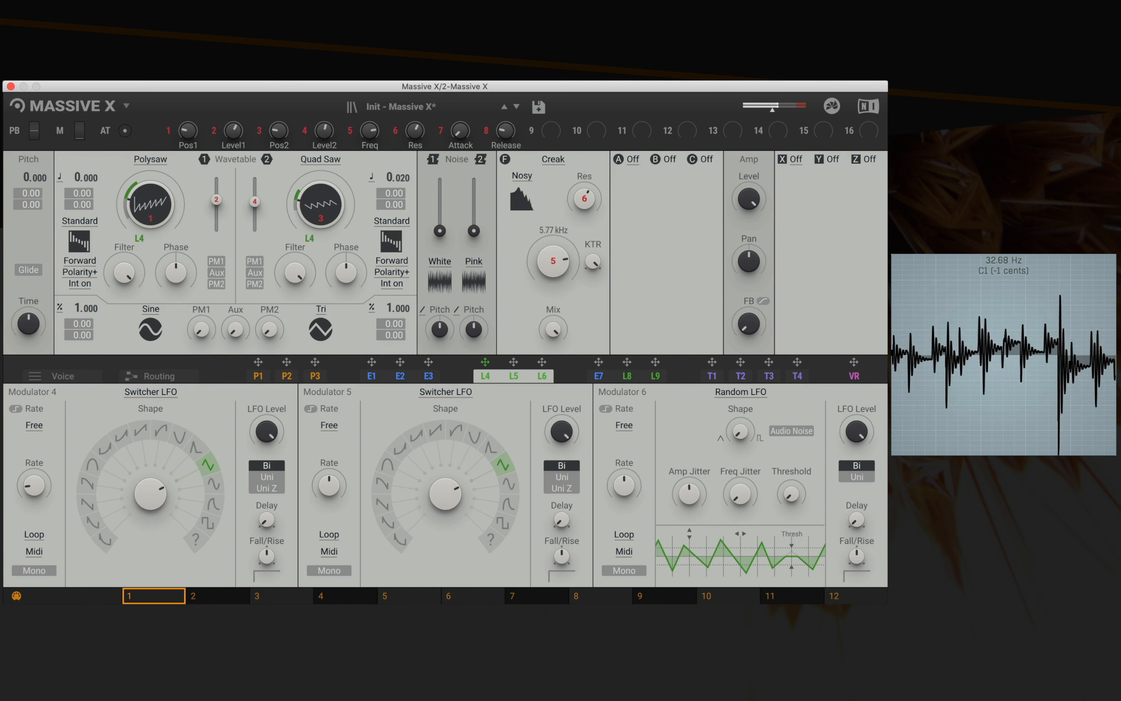
{"action": "left_click_drag", "start_coordinate": [553, 260], "coordinate": [553, 315]}
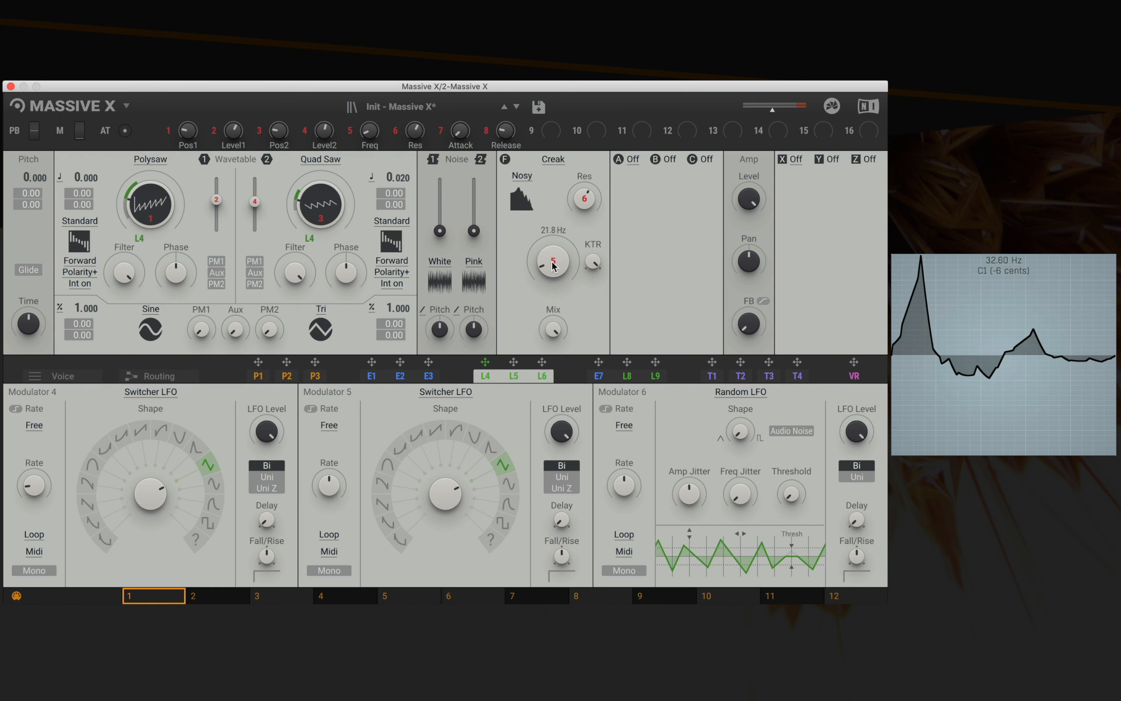
{"action": "left_click_drag", "start_coordinate": [566, 213], "coordinate": [566, 220]}
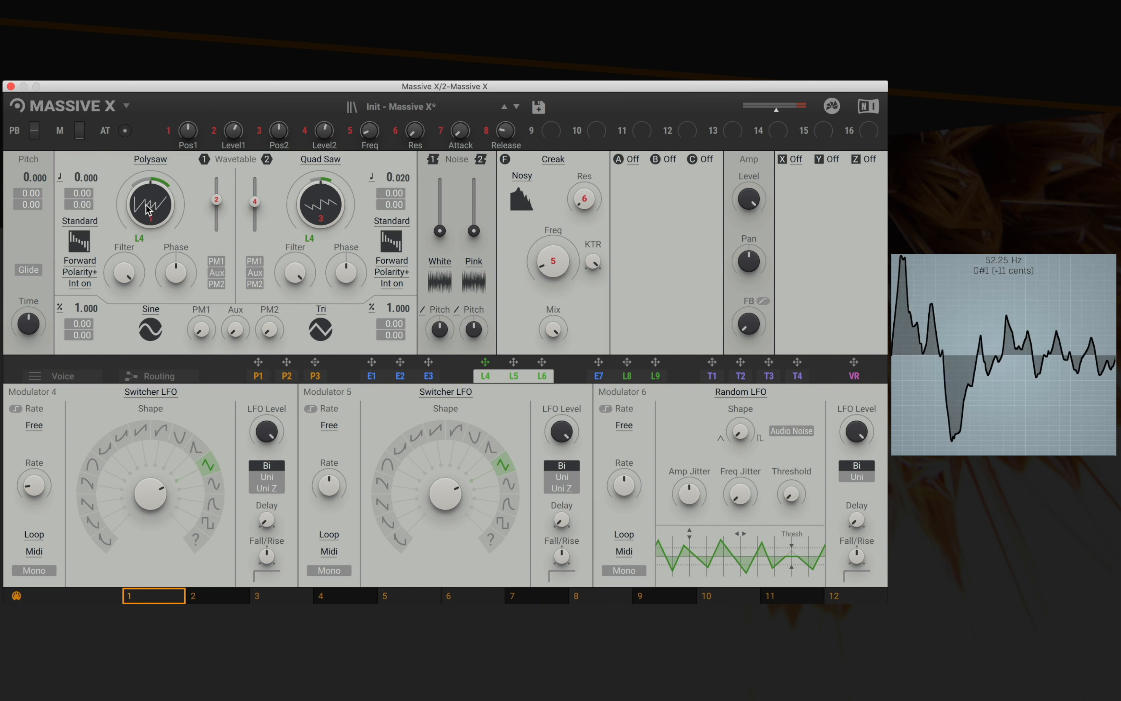
- Set Wavetable 1's position to about halfway and load Sin-Tri-Saw-SQ from Basics after trying Harold Saw
{"action": "left_click_drag", "start_coordinate": [147, 210], "coordinate": [147, 214]}
{"action": "left_click", "coordinate": [151, 159]}
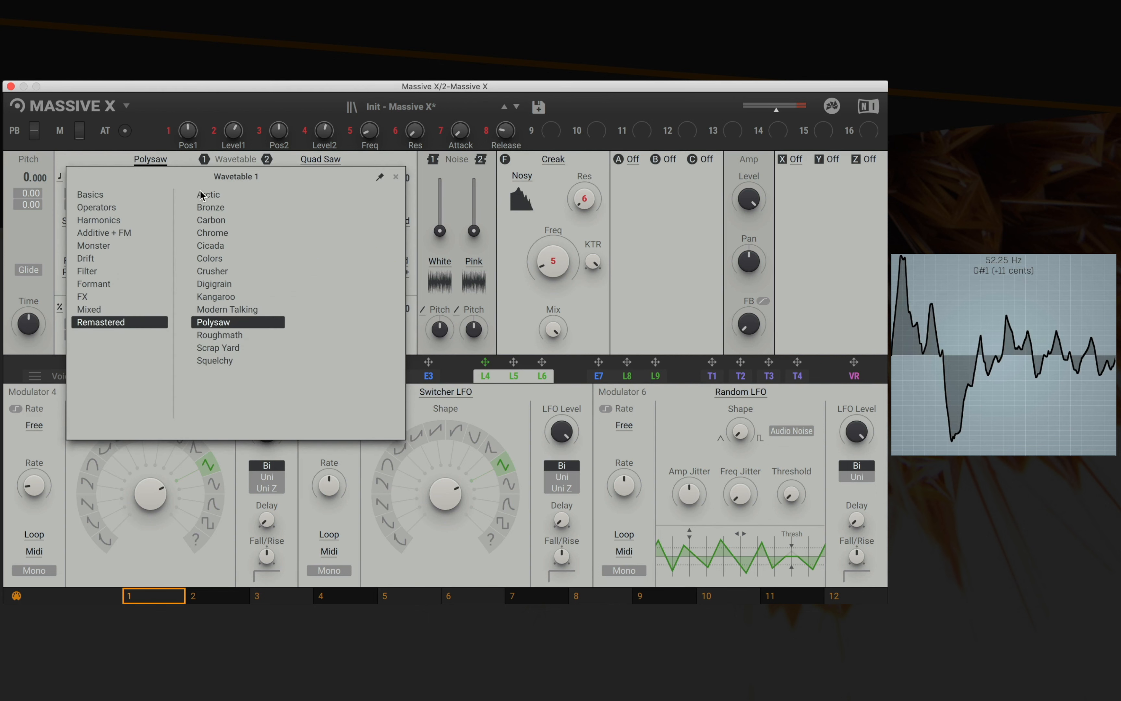
{"action": "left_click", "coordinate": [121, 196]}
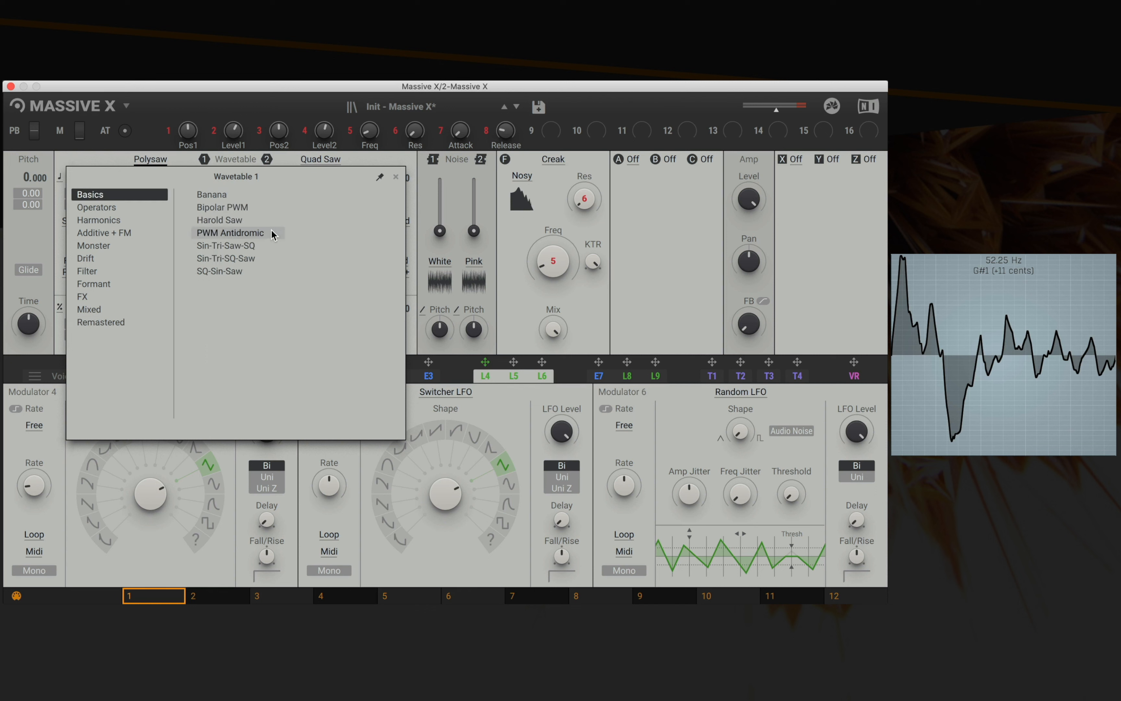
{"action": "left_click", "coordinate": [269, 220]}
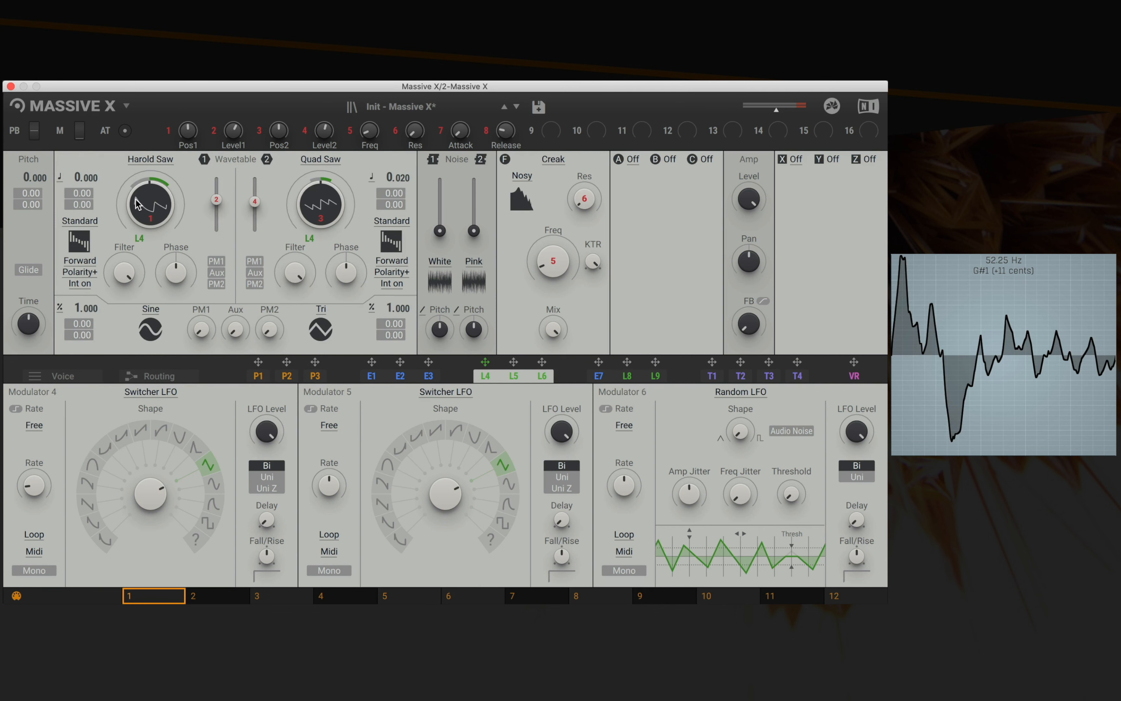
{"action": "left_click", "coordinate": [145, 161]}
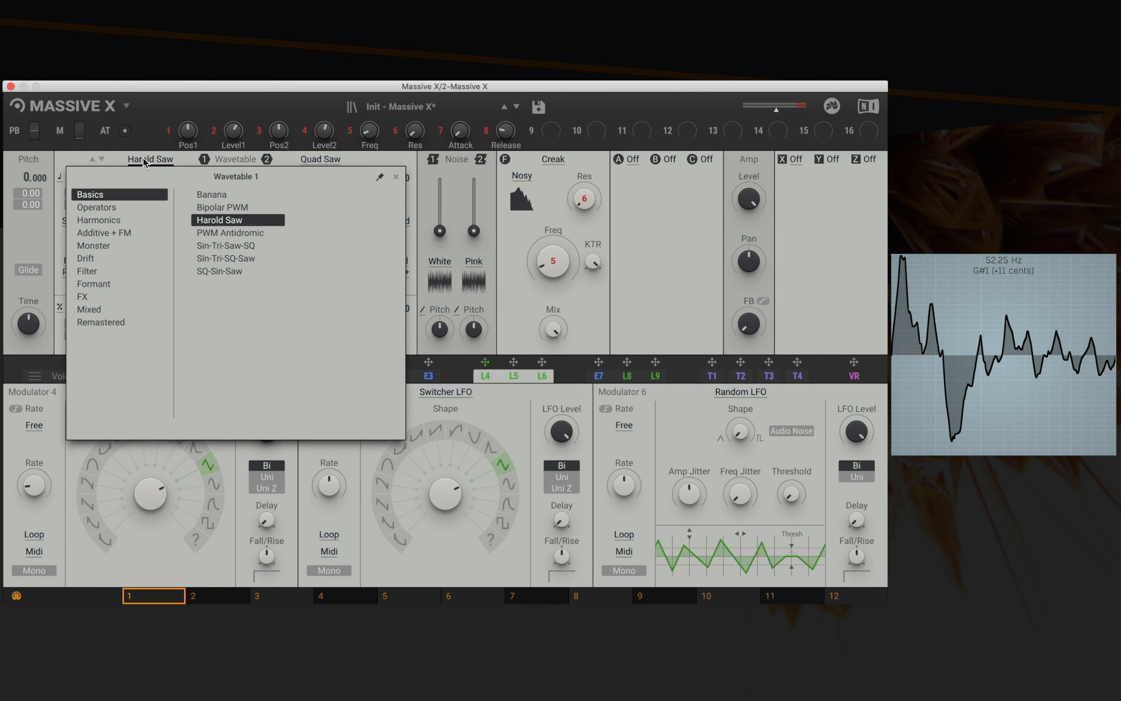
{"action": "left_click", "coordinate": [238, 246]}
- Load Sin-Tri-Saw-SQ from Basics into Wavetable 2 and fine-tune the detuned pair with its pitch at 0.020
{"action": "left_click", "coordinate": [317, 162]}
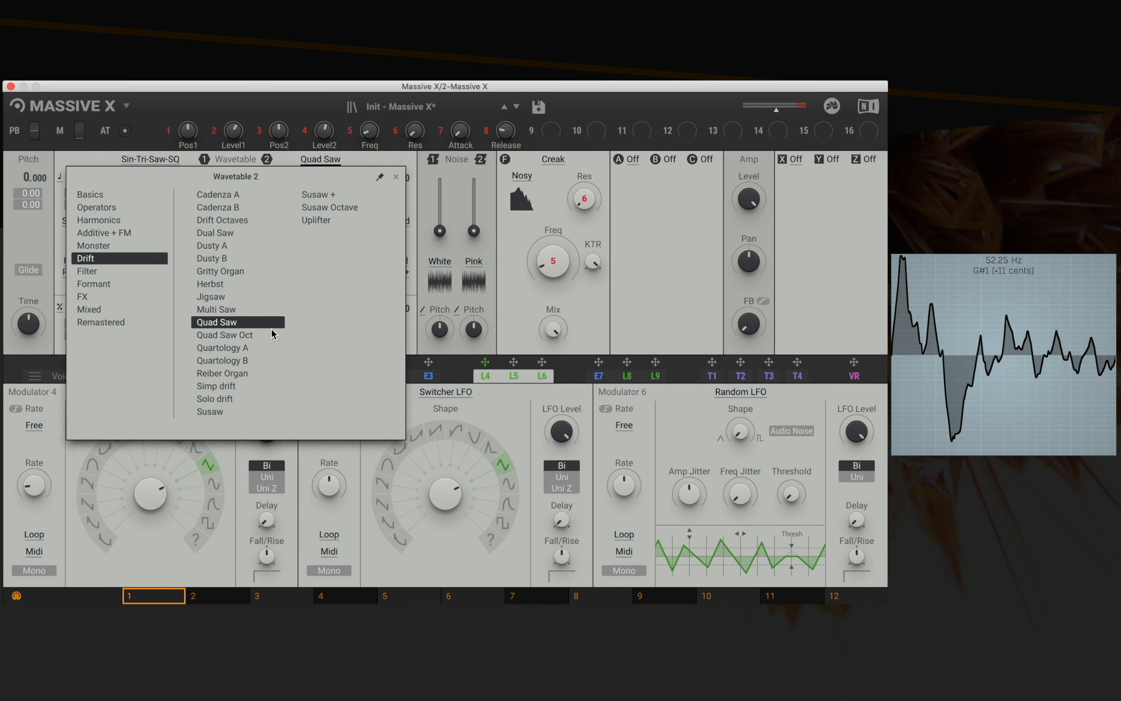
{"action": "left_click", "coordinate": [90, 194]}
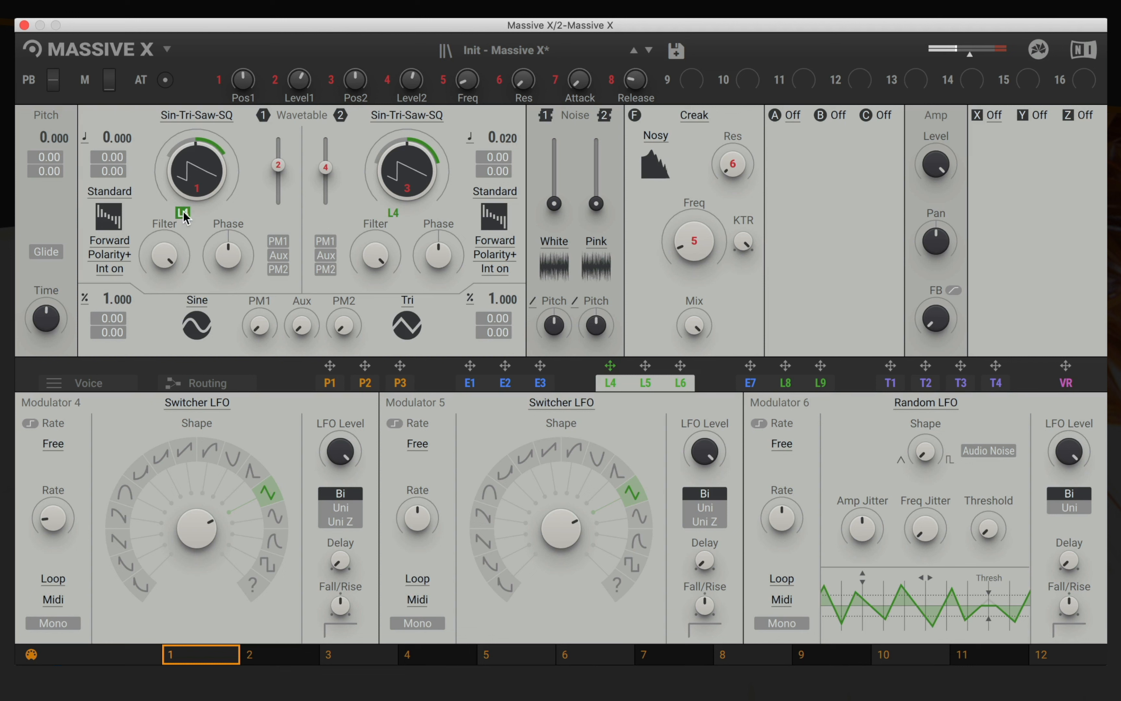
{"action": "mouse_move", "coordinate": [199, 170]}
{"action": "left_mouse_down"}
{"action": "mouse_move", "coordinate": [199, 218]}
{"action": "mouse_move", "coordinate": [199, 151]}
{"action": "mouse_move", "coordinate": [199, 167]}
{"action": "left_mouse_up"}
{"action": "left_click", "coordinate": [393, 212]}
{"action": "left_click_drag", "start_coordinate": [505, 139], "coordinate": [505, 125]}
- Sweep the Creak filter's resonance and cutoff, ending at 0% resonance and 89.5 Hz, and slightly lower the master volume
{"action": "left_click_drag", "start_coordinate": [741, 169], "coordinate": [741, 156]}
{"action": "mouse_move", "coordinate": [686, 250]}
{"action": "left_mouse_down"}
{"action": "mouse_move", "coordinate": [686, 223]}
{"action": "mouse_move", "coordinate": [696, 242]}
{"action": "left_mouse_up"}
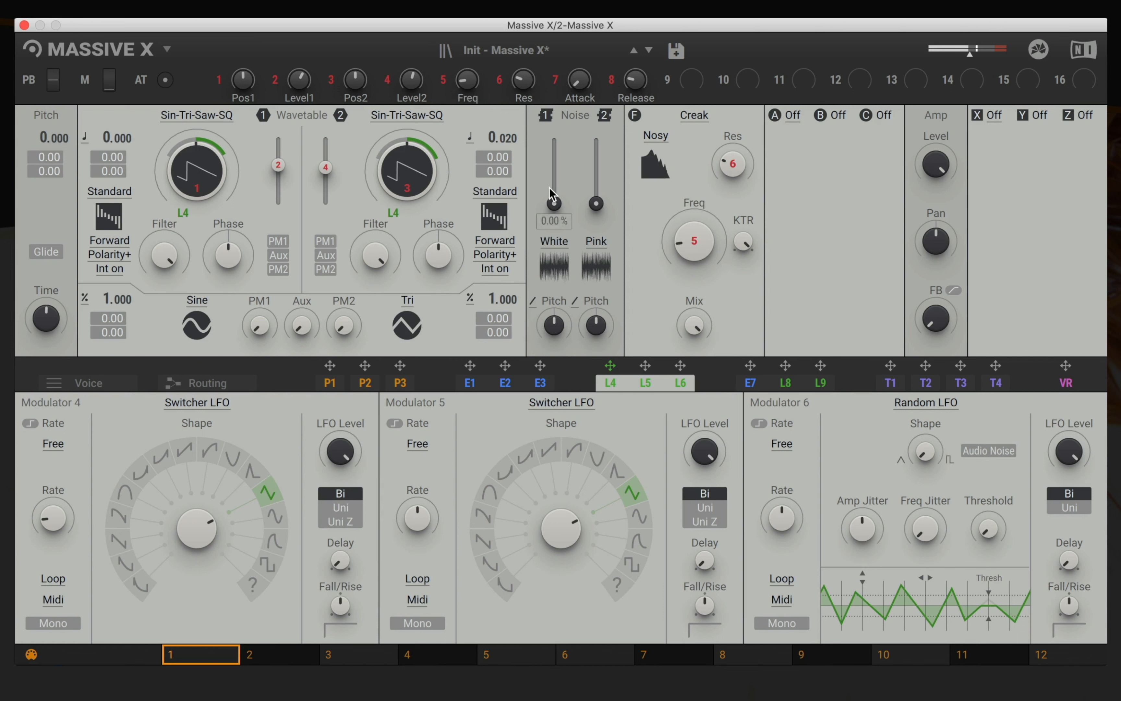
{"action": "left_click_drag", "start_coordinate": [978, 58], "coordinate": [976, 58]}
{"action": "left_click_drag", "start_coordinate": [732, 163], "coordinate": [733, 186]}
{"action": "left_click_drag", "start_coordinate": [689, 262], "coordinate": [693, 242]}
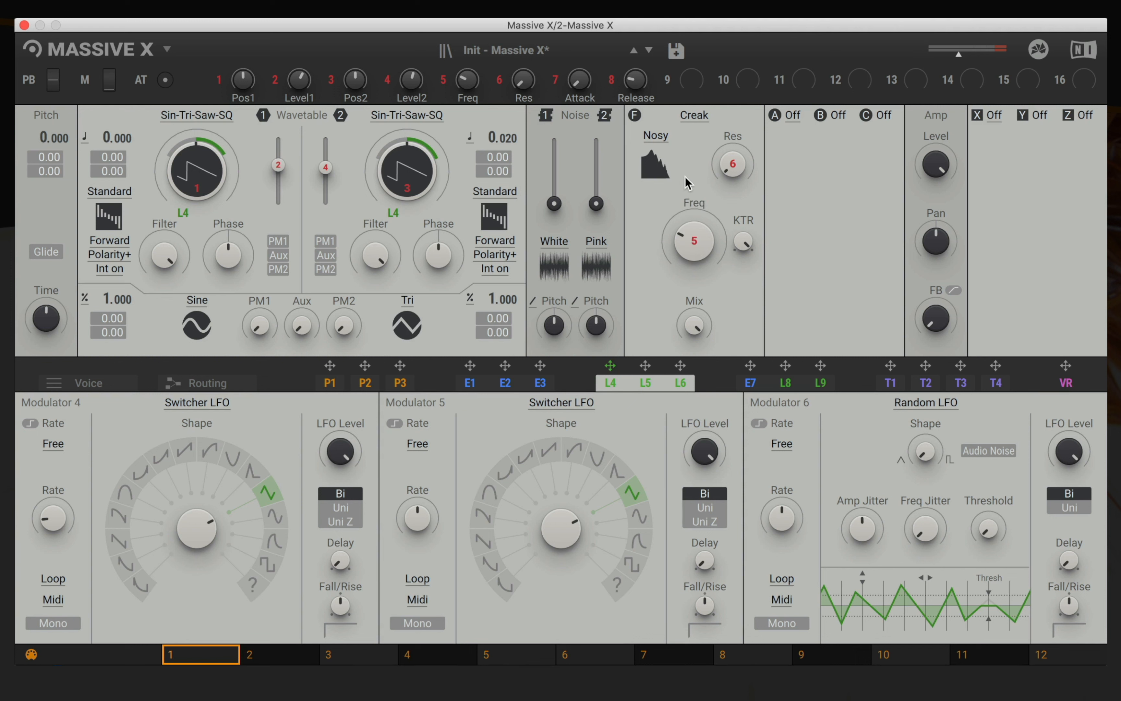
- Try the Groian filter, switch to Scanner instead, and open its cutoff to 28.1 kHz with moderate resonance
{"action": "left_click", "coordinate": [703, 118]}
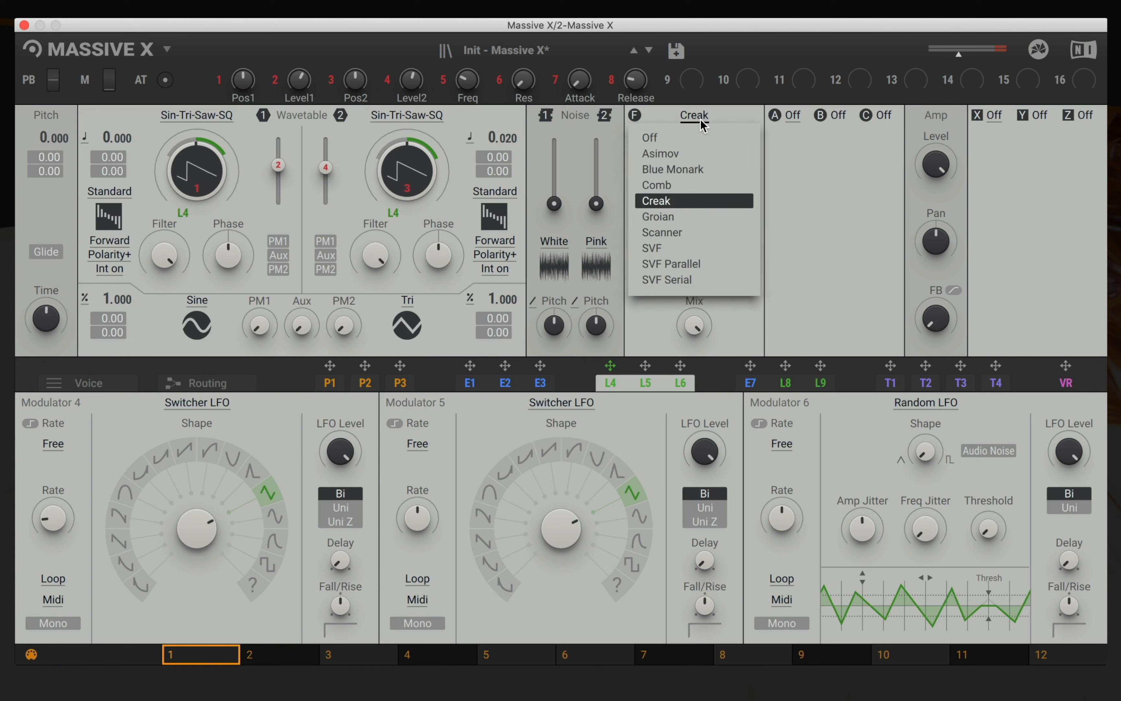
{"action": "left_click", "coordinate": [664, 216]}
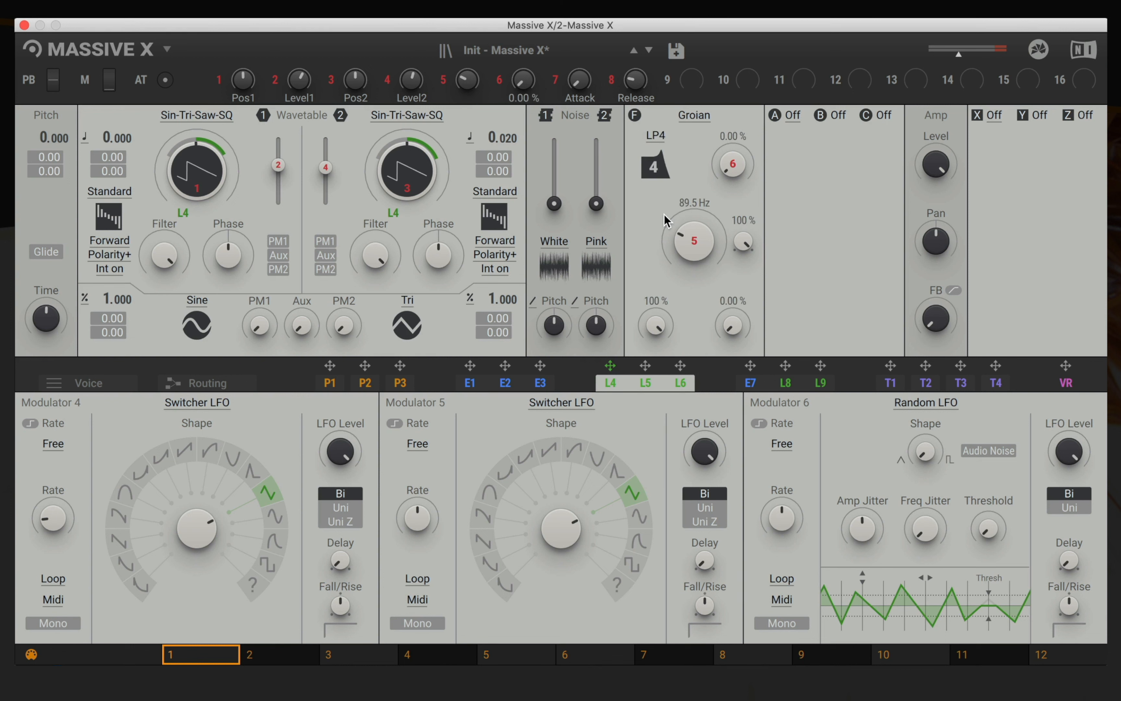
{"action": "left_click", "coordinate": [695, 113]}
{"action": "left_click", "coordinate": [677, 237]}
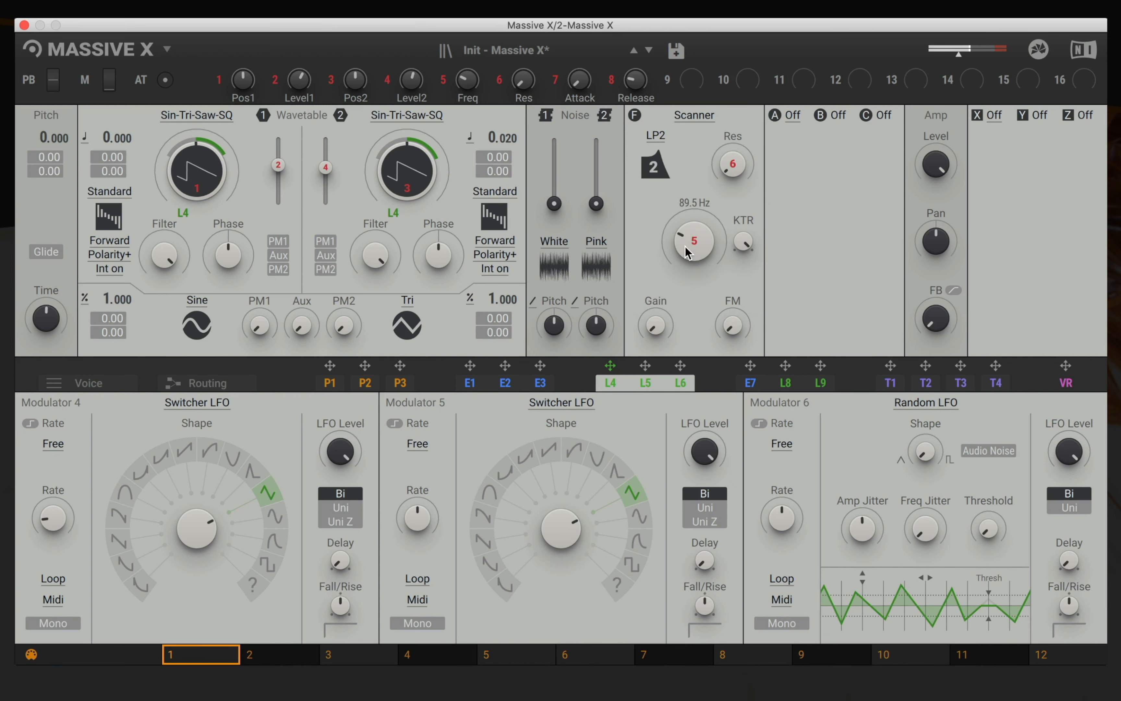
{"action": "left_click_drag", "start_coordinate": [688, 253], "coordinate": [688, 185]}
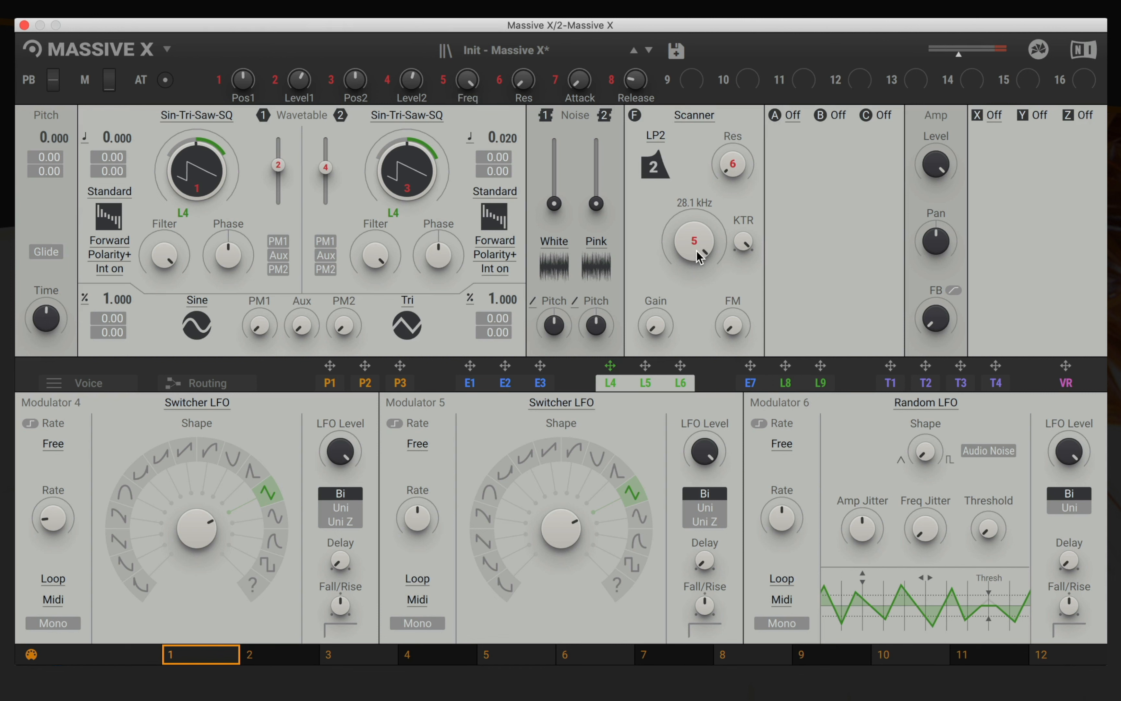
{"action": "left_click_drag", "start_coordinate": [722, 172], "coordinate": [721, 146]}
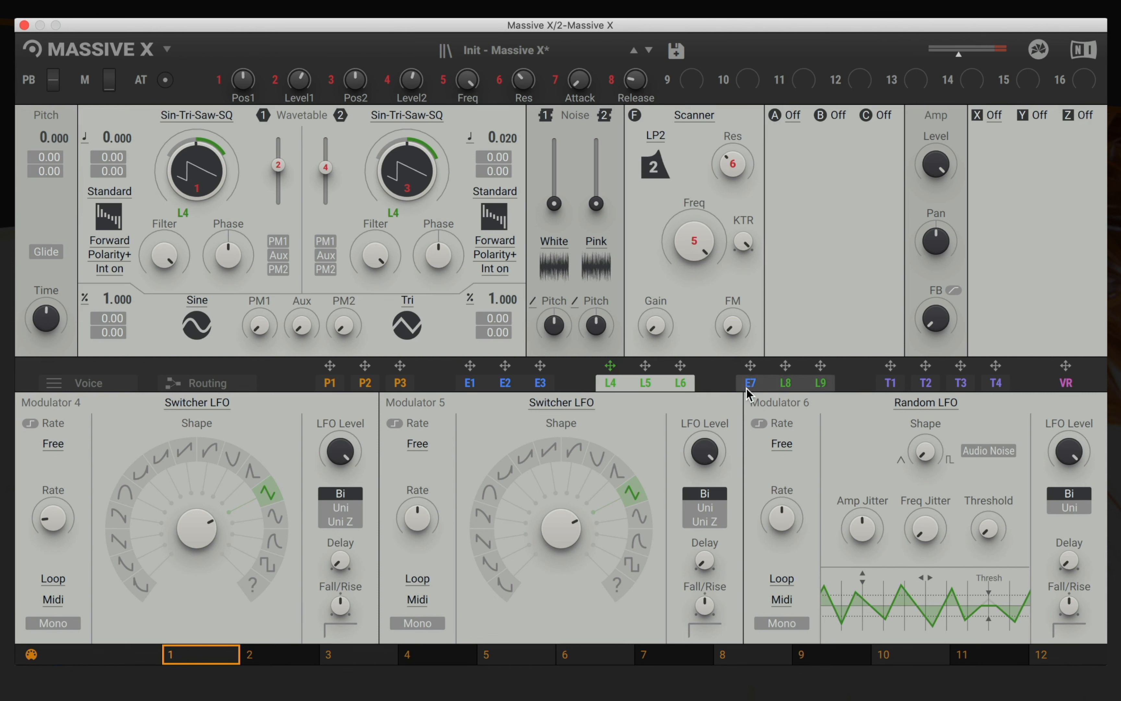
- Assign the Modulator 1 amp envelope to the Scanner cutoff, lower the cutoff near minimum, and set a moderate modulation amount
{"action": "left_click", "coordinate": [469, 384]}
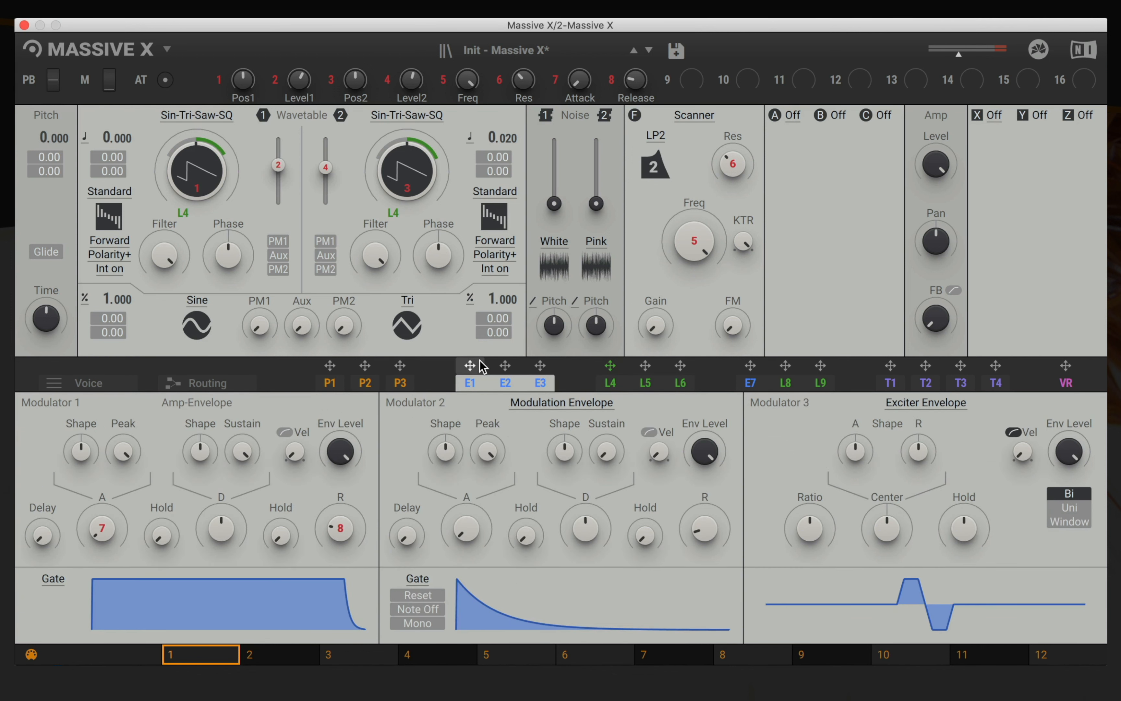
{"action": "left_click_drag", "start_coordinate": [478, 365], "coordinate": [696, 281]}
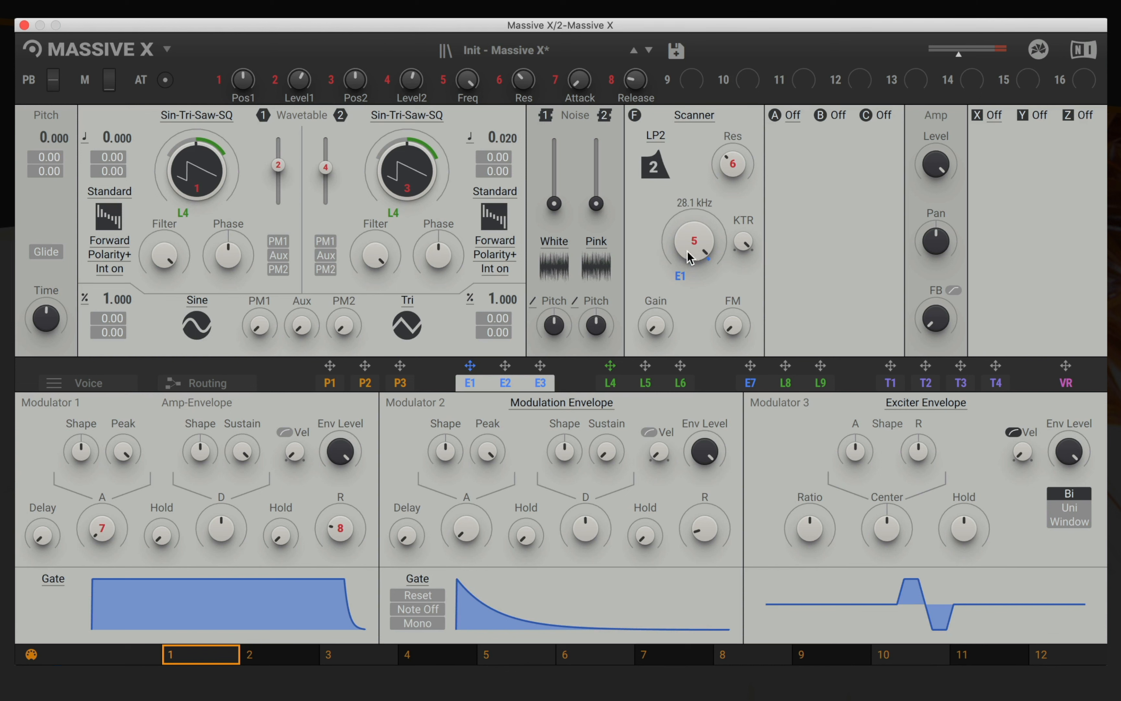
{"action": "left_click_drag", "start_coordinate": [694, 240], "coordinate": [694, 296]}
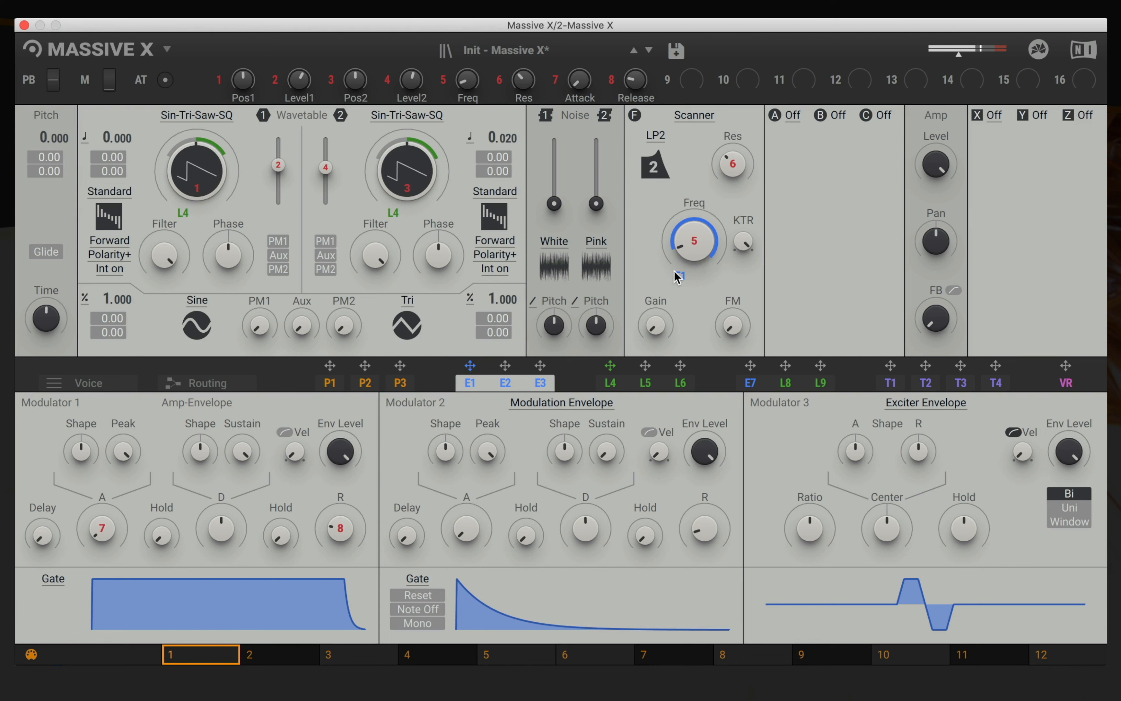
{"action": "left_click_drag", "start_coordinate": [679, 275], "coordinate": [678, 285]}
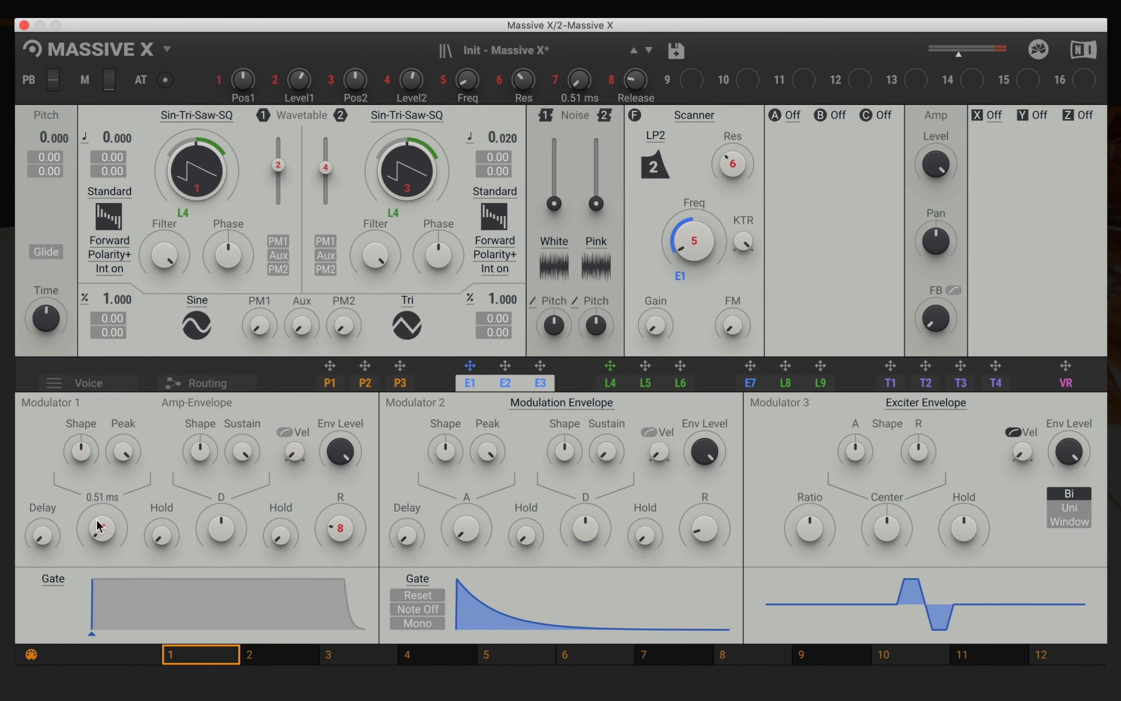
- Set Modulator 1's sustain to zero with a longer decay, and raise the Scanner filter's resonance to nearly halfway
{"action": "left_click_drag", "start_coordinate": [221, 529], "coordinate": [221, 510]}
{"action": "left_click_drag", "start_coordinate": [242, 451], "coordinate": [242, 477]}
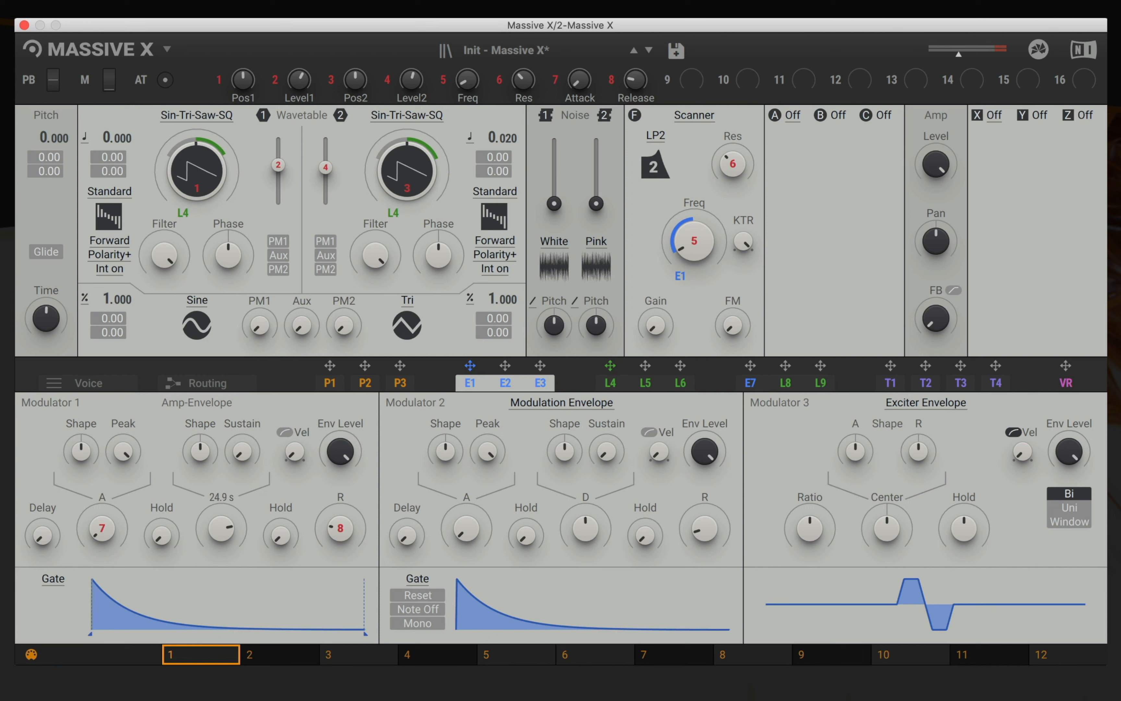
{"action": "left_click_drag", "start_coordinate": [221, 528], "coordinate": [203, 529]}
{"action": "left_click_drag", "start_coordinate": [732, 163], "coordinate": [732, 157]}
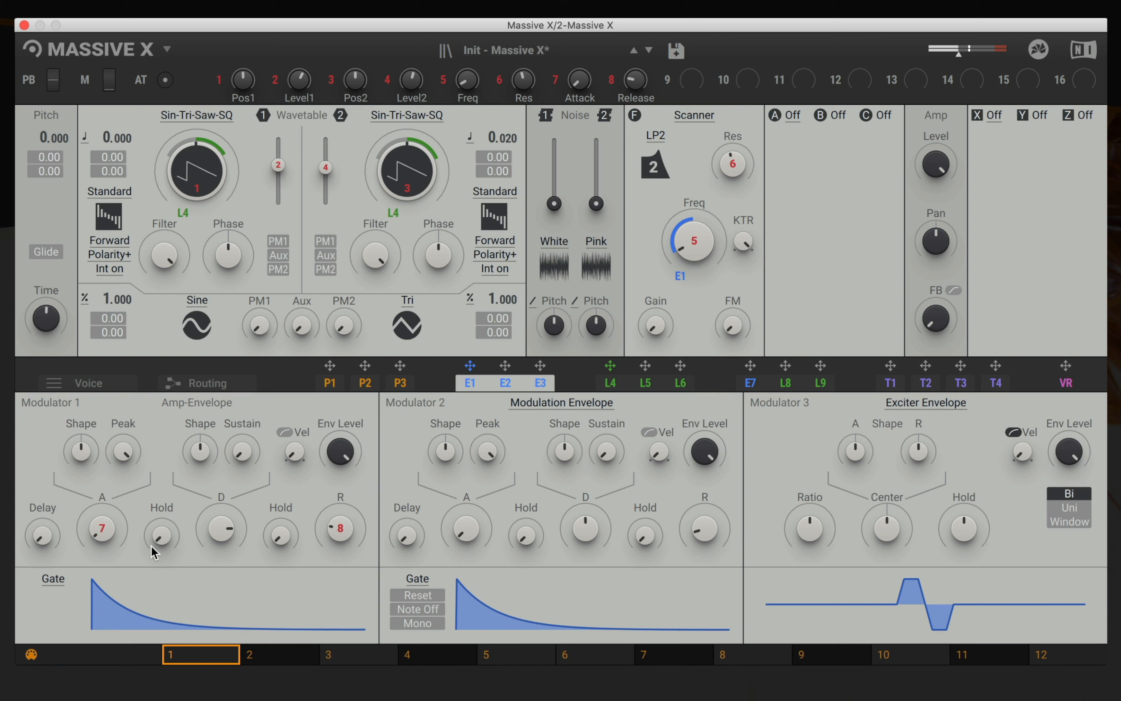
{"action": "mouse_move", "coordinate": [230, 539]}
{"action": "left_click_drag", "start_coordinate": [227, 534], "coordinate": [227, 526]}
{"action": "mouse_move", "coordinate": [337, 461]}
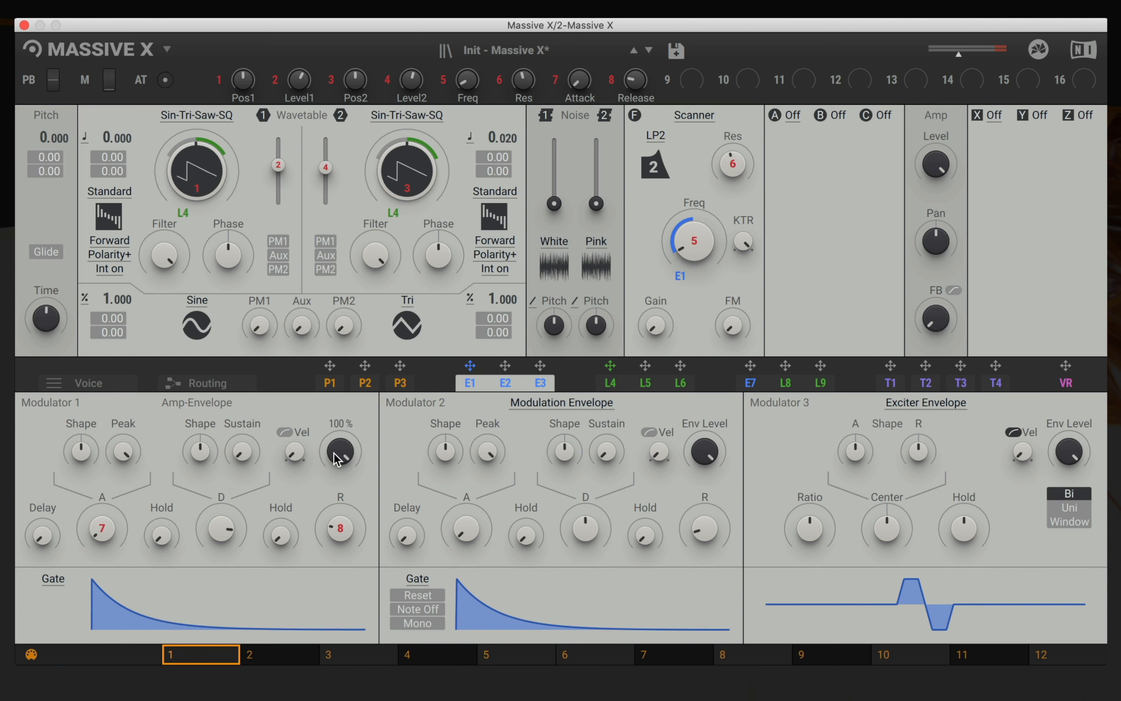
- Lower Modulator 1's envelope level to roughly three quarters and raise the Scanner resonance above halfway
{"action": "left_click_drag", "start_coordinate": [336, 460], "coordinate": [337, 464]}
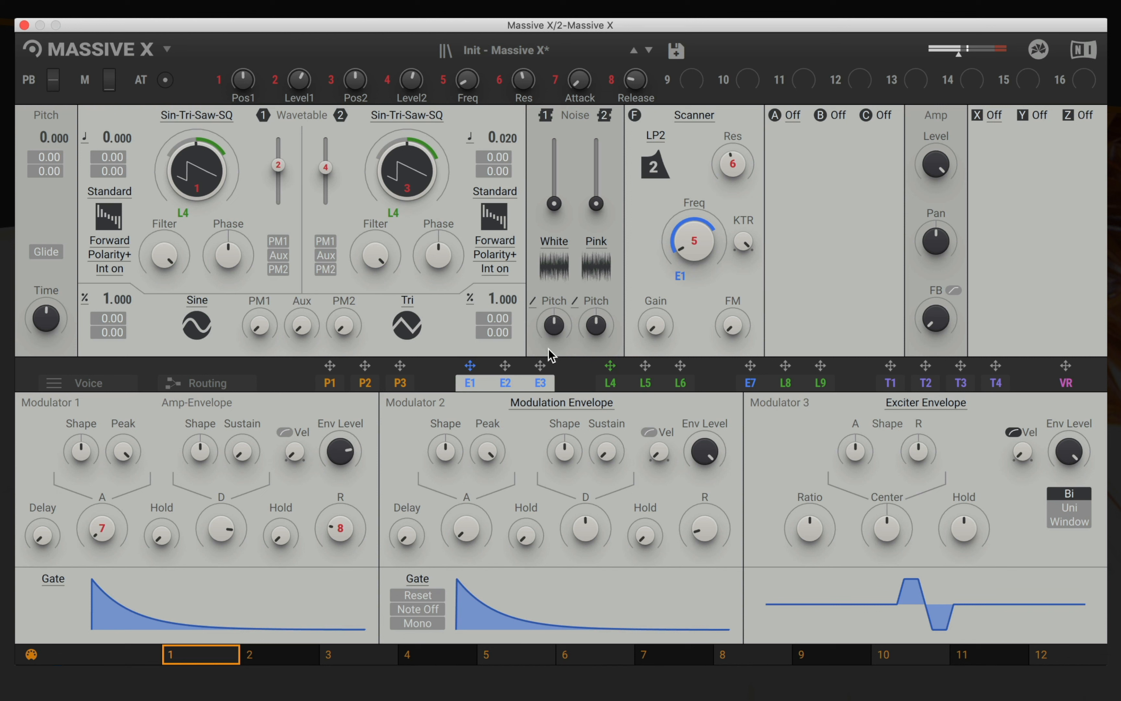
{"action": "mouse_move", "coordinate": [740, 178]}
{"action": "mouse_move", "coordinate": [732, 178]}
{"action": "left_mouse_down"}
{"action": "mouse_move", "coordinate": [732, 153]}
{"action": "mouse_move", "coordinate": [737, 168]}
{"action": "left_mouse_up"}
- Assign the Modulator 5 Switcher LFO to the Scanner cutoff and sync its rate at 4/16
{"action": "left_click", "coordinate": [645, 383]}
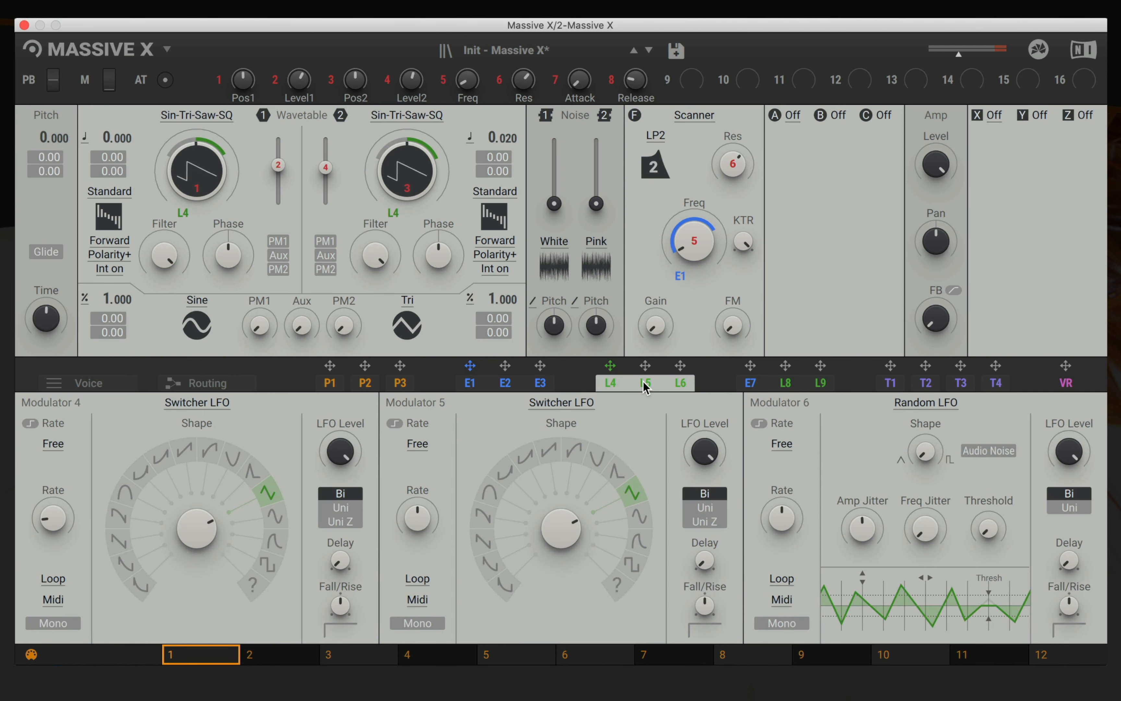
{"action": "left_click_drag", "start_coordinate": [645, 366], "coordinate": [697, 282]}
{"action": "mouse_move", "coordinate": [684, 248]}
{"action": "left_click", "coordinate": [418, 443]}
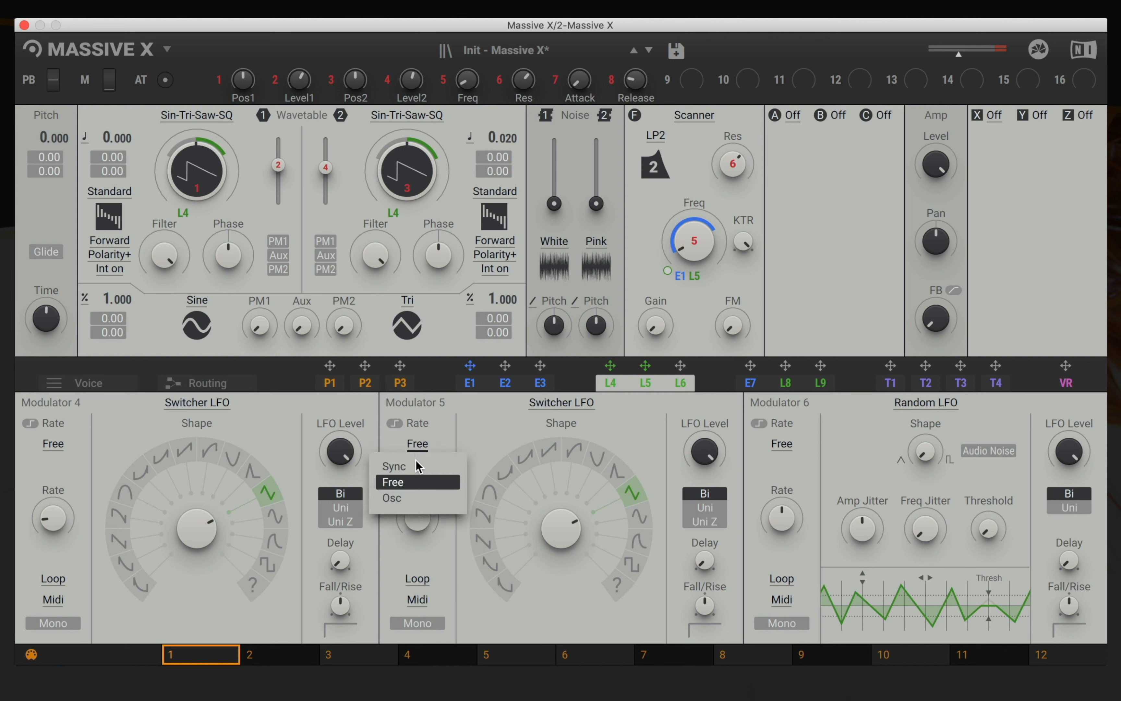
{"action": "left_click", "coordinate": [417, 466]}
{"action": "left_click_drag", "start_coordinate": [397, 540], "coordinate": [401, 511]}
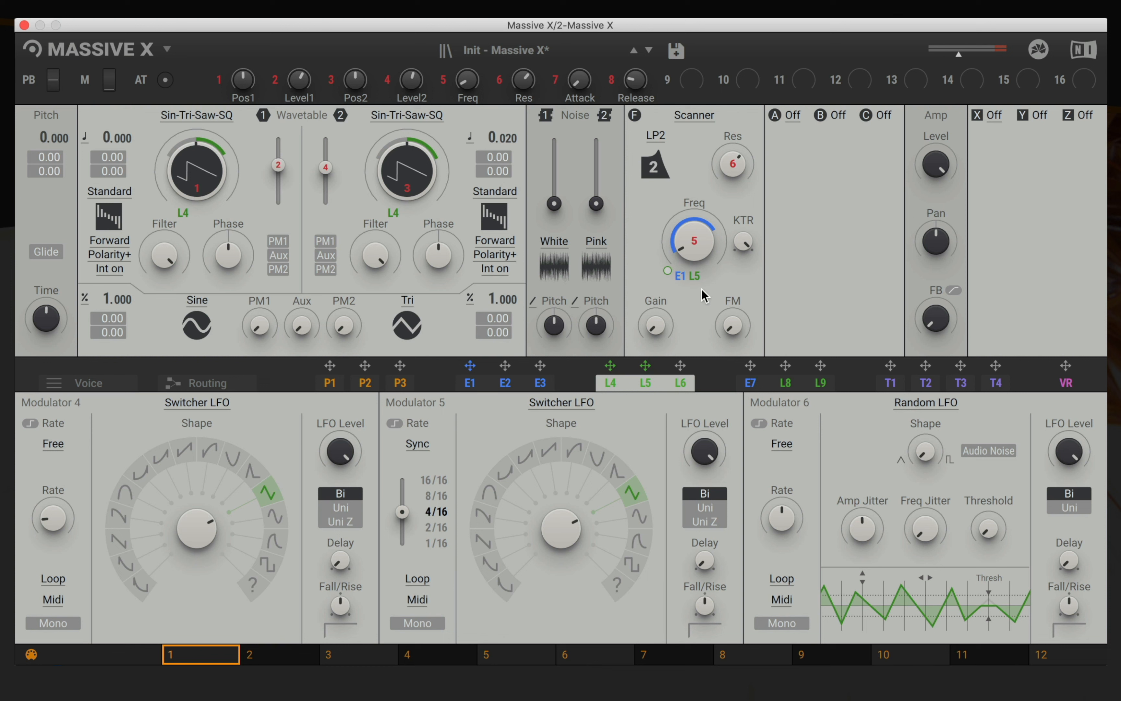
- Set a moderate Modulator 5 amount on the Scanner cutoff, and rebalance it with a smaller Modulator 1 amount and slightly higher cutoff
{"action": "left_click_drag", "start_coordinate": [695, 276], "coordinate": [694, 272]}
{"action": "left_click_drag", "start_coordinate": [695, 276], "coordinate": [695, 287]}
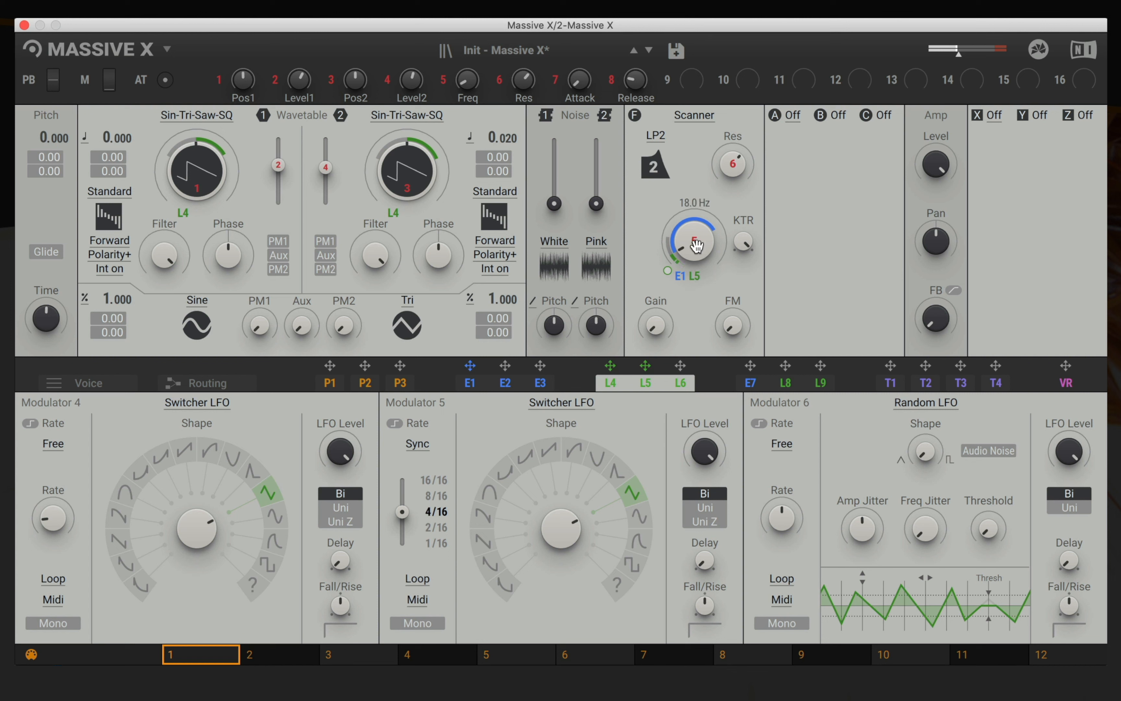
{"action": "left_click", "coordinate": [679, 276]}
{"action": "left_click_drag", "start_coordinate": [697, 262], "coordinate": [697, 274]}
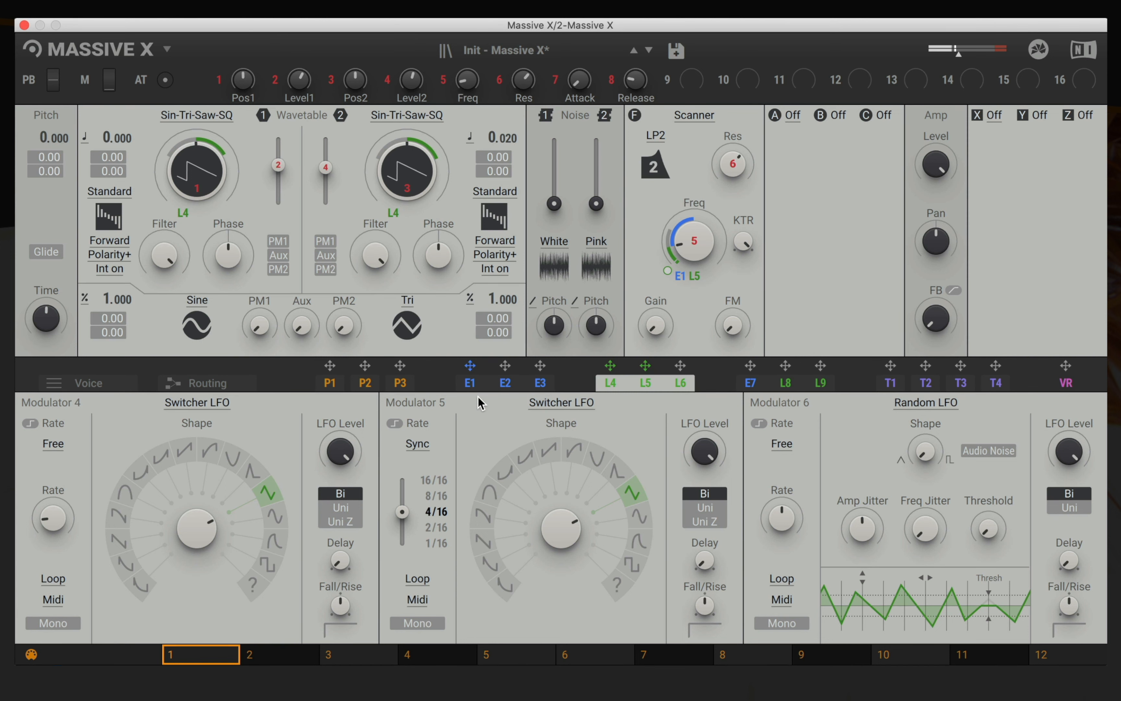
- Reduce Modulator 1's envelope level to about halfway and lower the Scanner resonance to just under halfway
{"action": "left_click", "coordinate": [466, 389]}
{"action": "mouse_move", "coordinate": [333, 450]}
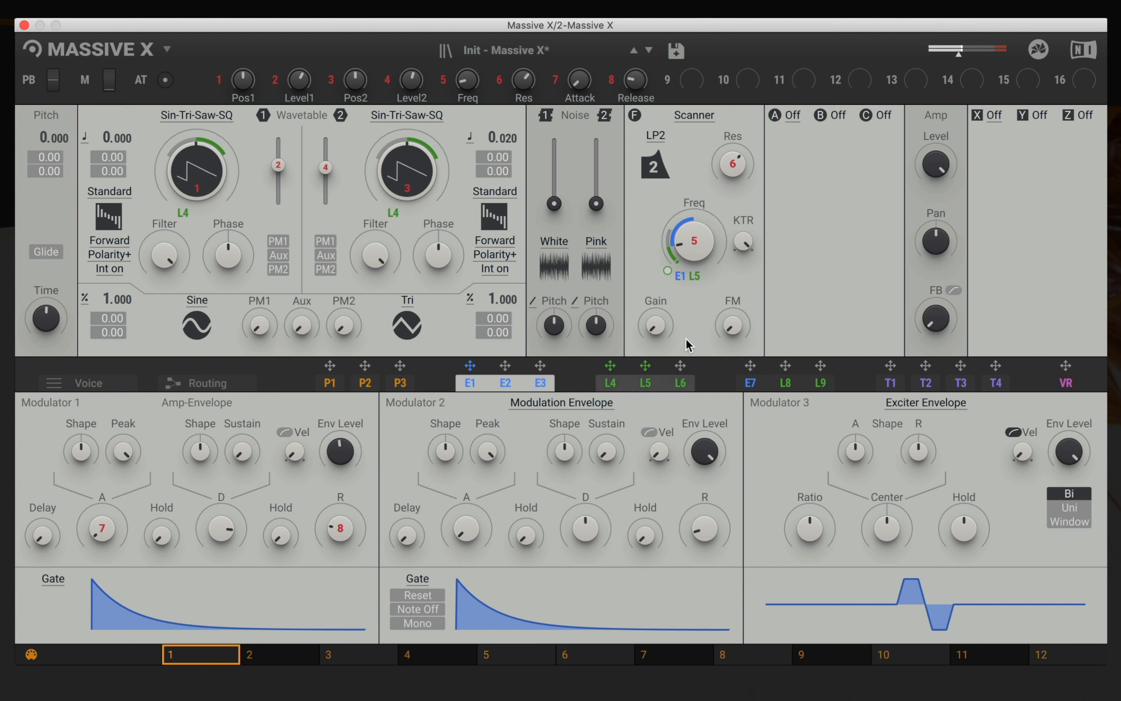
{"action": "left_click_drag", "start_coordinate": [731, 169], "coordinate": [731, 182]}
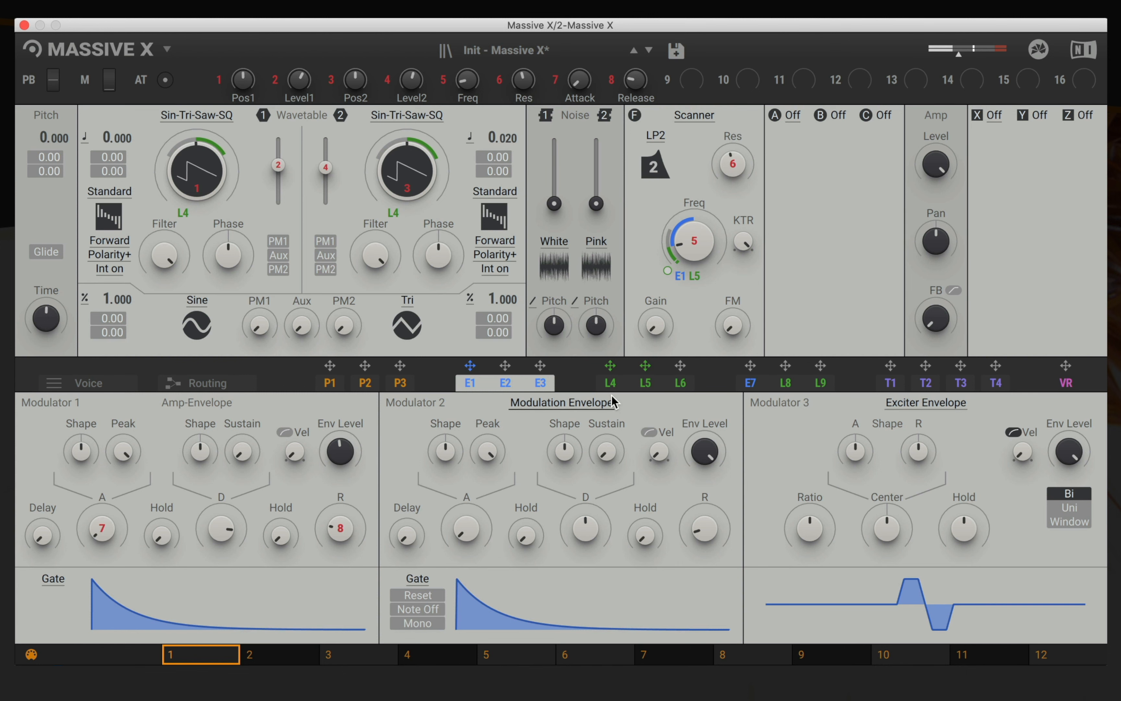
- Sync Modulator 5 at 2/16 with a smaller cutoff modulation amount, and set the Scanner resonance to 57.2%
{"action": "left_click", "coordinate": [639, 384]}
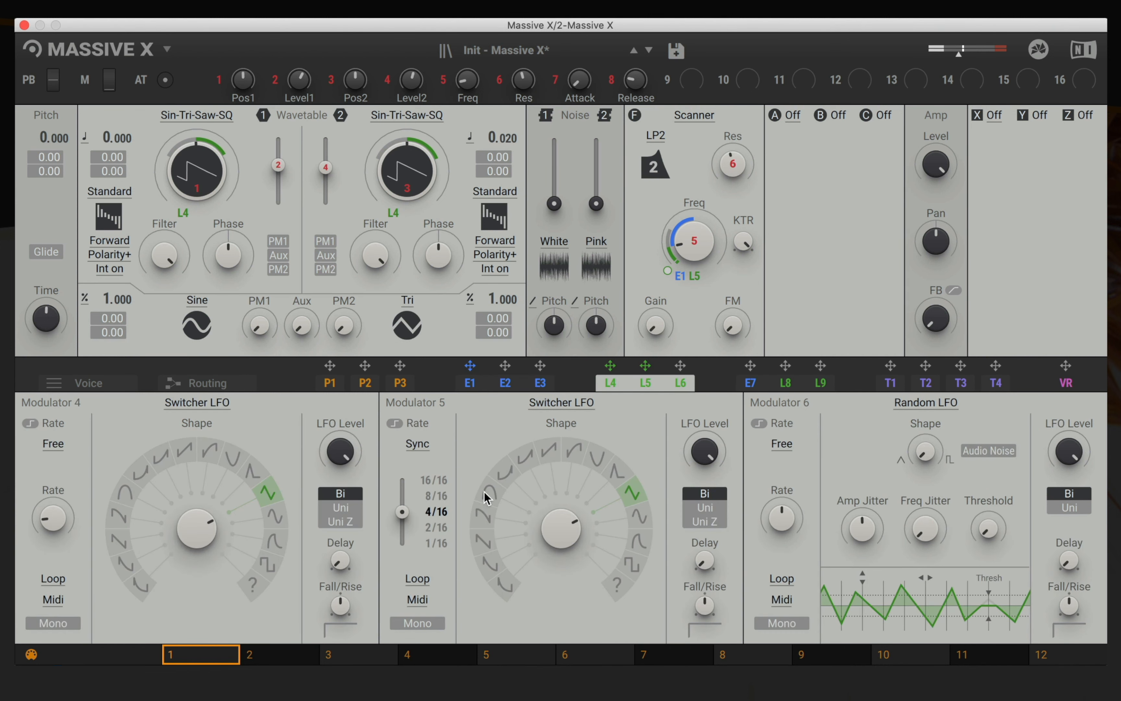
{"action": "mouse_move", "coordinate": [403, 512]}
{"action": "left_mouse_down"}
{"action": "mouse_move", "coordinate": [402, 496]}
{"action": "mouse_move", "coordinate": [402, 527]}
{"action": "left_mouse_up"}
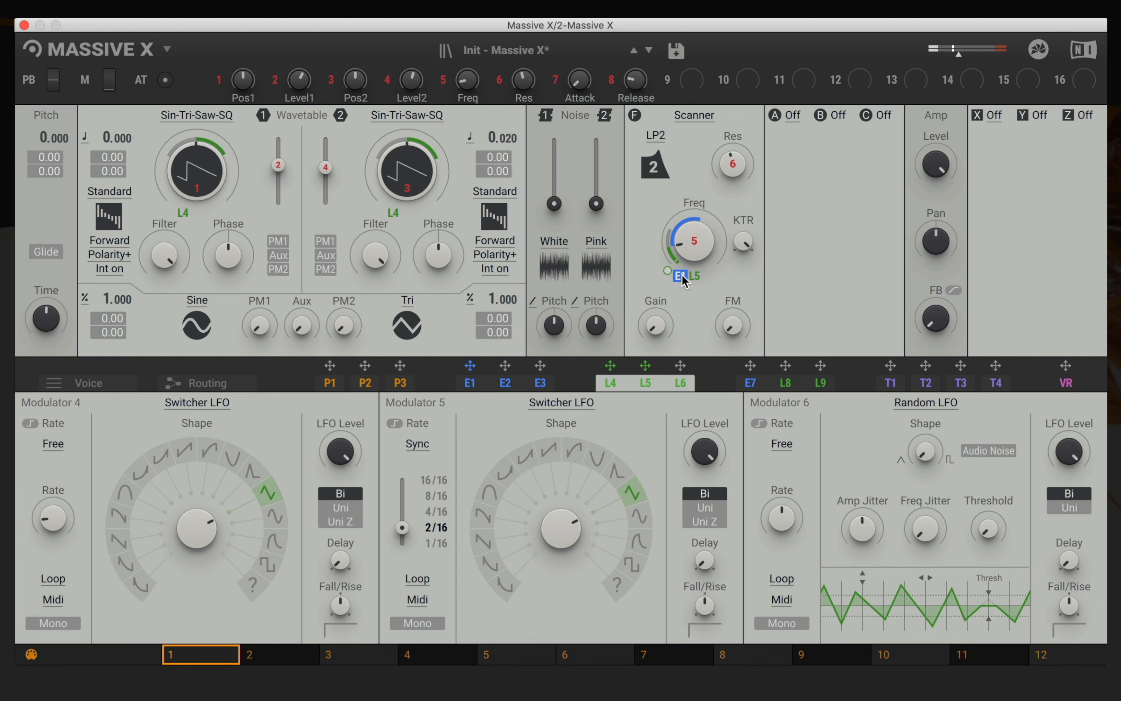
{"action": "left_click_drag", "start_coordinate": [693, 276], "coordinate": [694, 272]}
{"action": "mouse_move", "coordinate": [732, 163]}
{"action": "left_mouse_down"}
{"action": "mouse_move", "coordinate": [732, 153]}
{"action": "mouse_move", "coordinate": [732, 164]}
{"action": "left_mouse_up"}
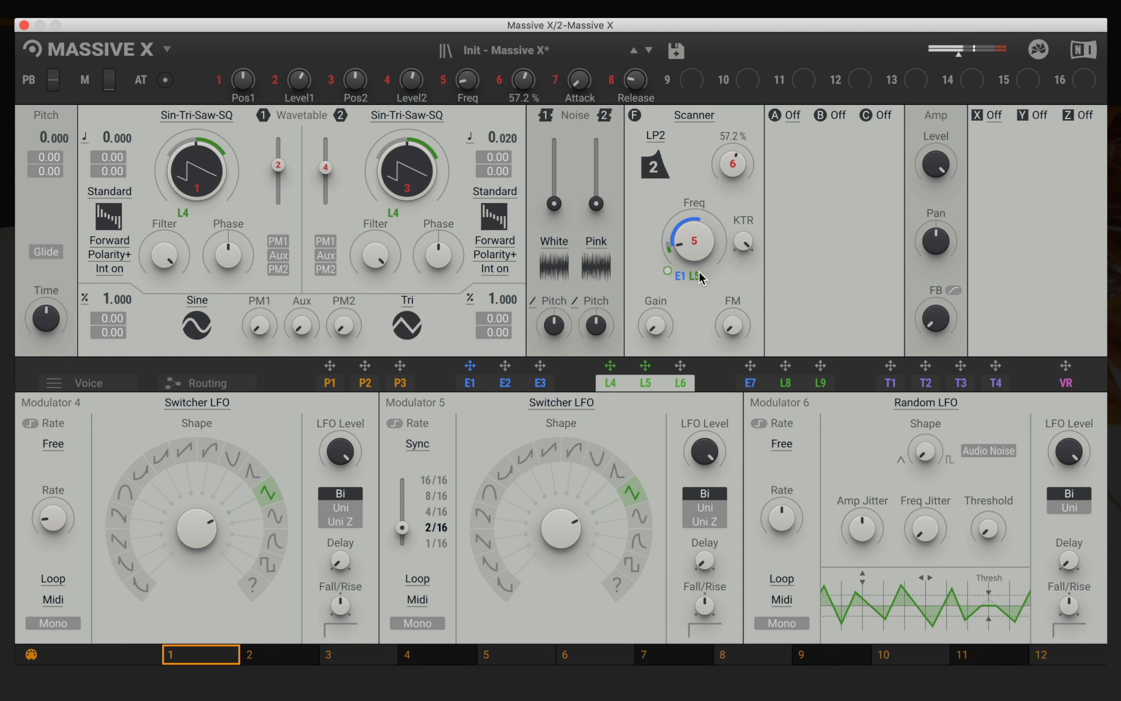
{"action": "left_click_drag", "start_coordinate": [694, 277], "coordinate": [695, 285]}
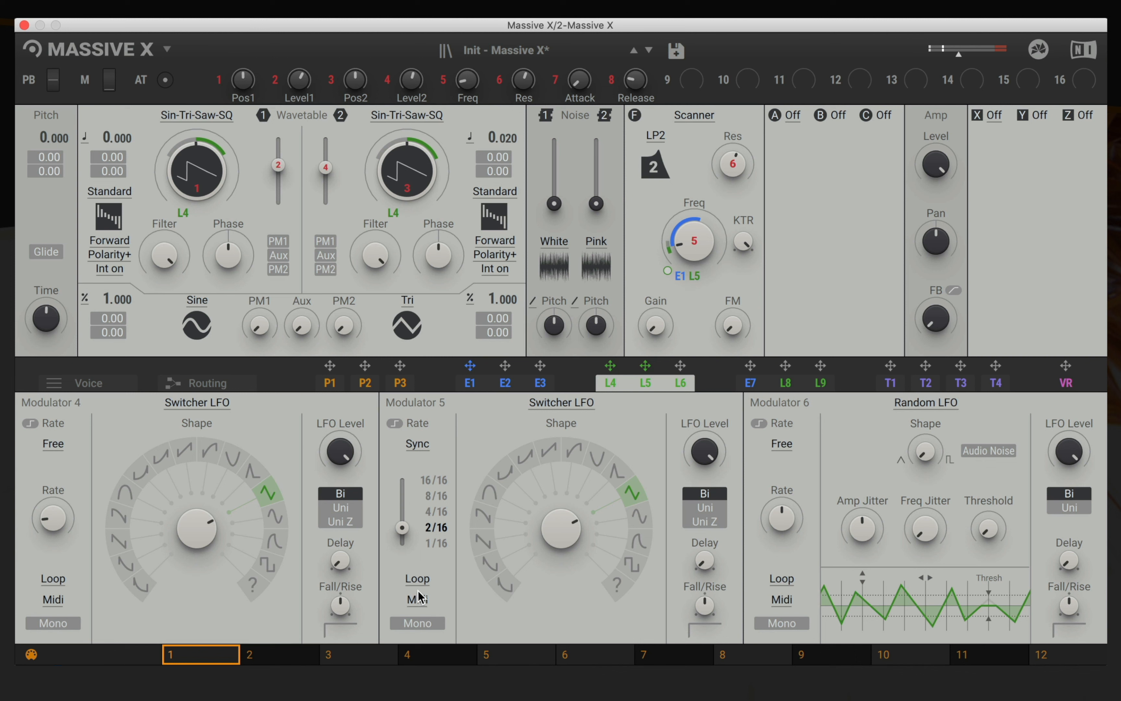
- Make Modulator 5 mono with a 1/16 sync rate, and raise the Scanner cutoff to about 60 Hz
{"action": "left_click", "coordinate": [417, 623]}
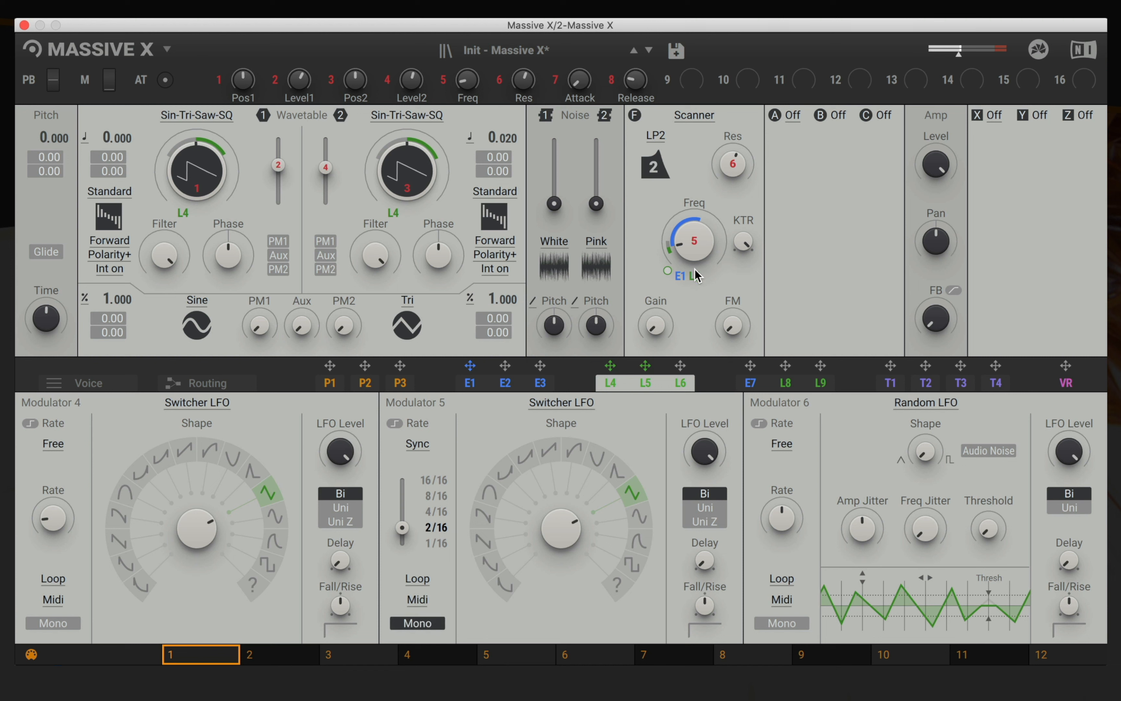
{"action": "left_click_drag", "start_coordinate": [404, 529], "coordinate": [402, 543]}
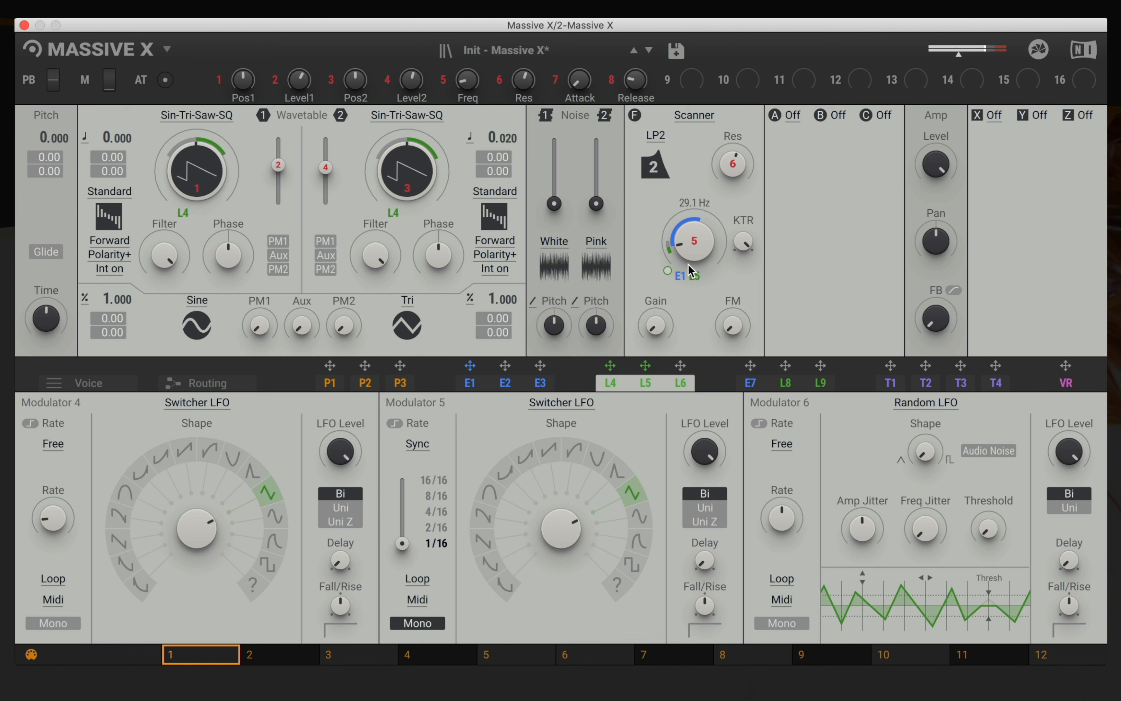
{"action": "mouse_move", "coordinate": [695, 250]}
{"action": "left_click_drag", "start_coordinate": [693, 250], "coordinate": [691, 278]}
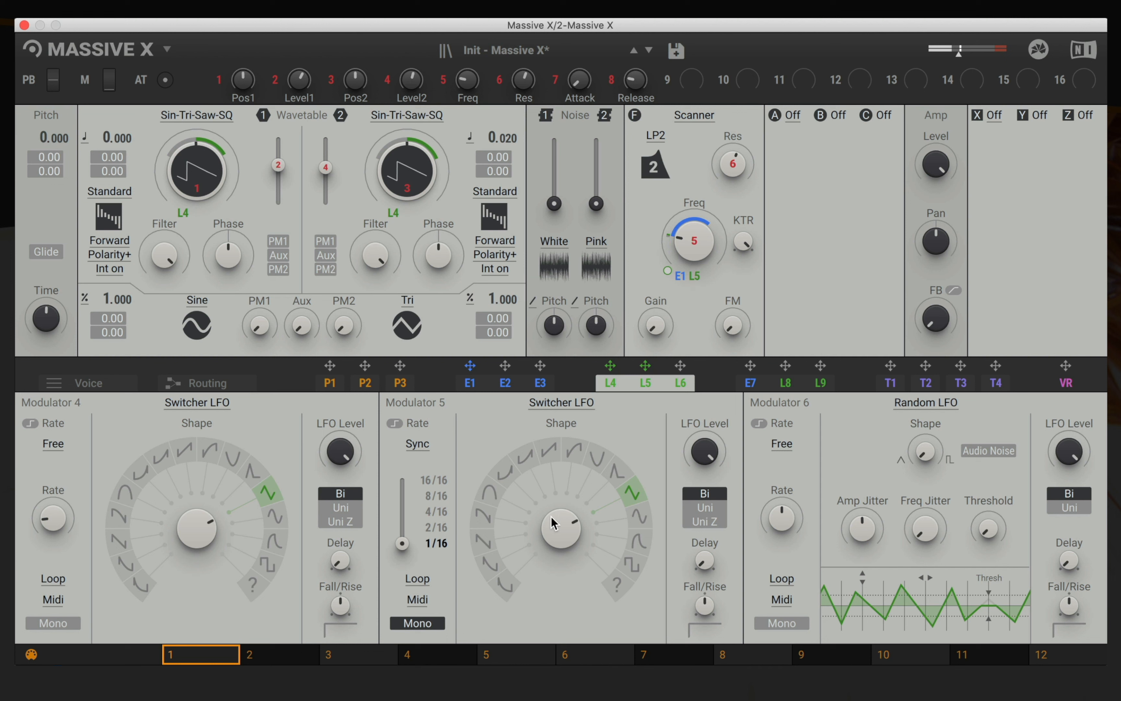
- Give Modulator 5 a saw shape at 8/16, and set the Scanner cutoff to 37.3 Hz with a larger Modulator 1 amount
{"action": "left_click", "coordinate": [484, 542]}
{"action": "left_click_drag", "start_coordinate": [402, 543], "coordinate": [402, 496]}
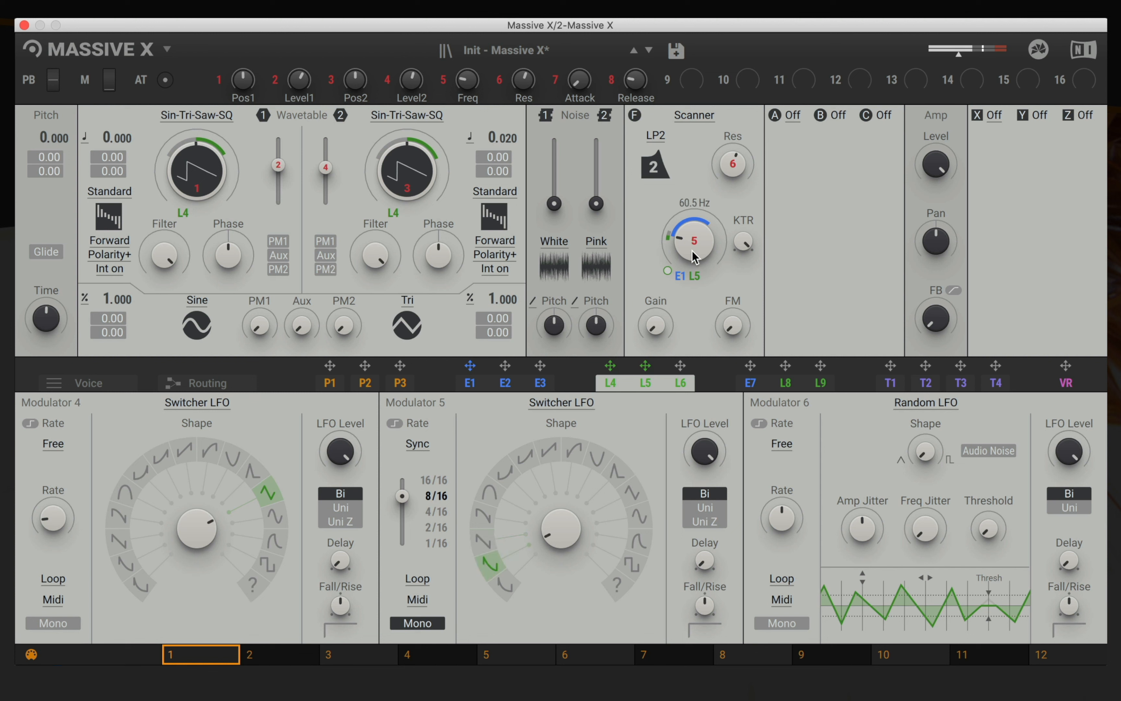
{"action": "left_click_drag", "start_coordinate": [694, 241], "coordinate": [680, 276]}
{"action": "mouse_move", "coordinate": [693, 240]}
{"action": "left_mouse_down"}
{"action": "mouse_move", "coordinate": [693, 218]}
{"action": "mouse_move", "coordinate": [694, 238]}
{"action": "left_mouse_up"}
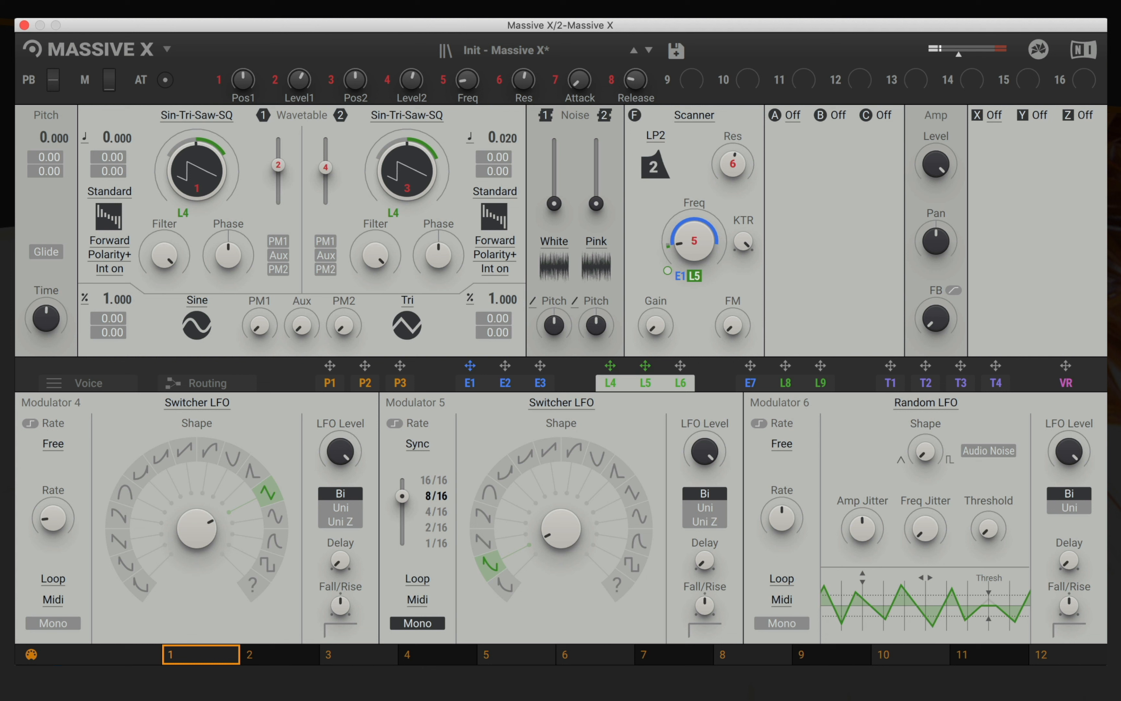
{"action": "mouse_move", "coordinate": [690, 253]}
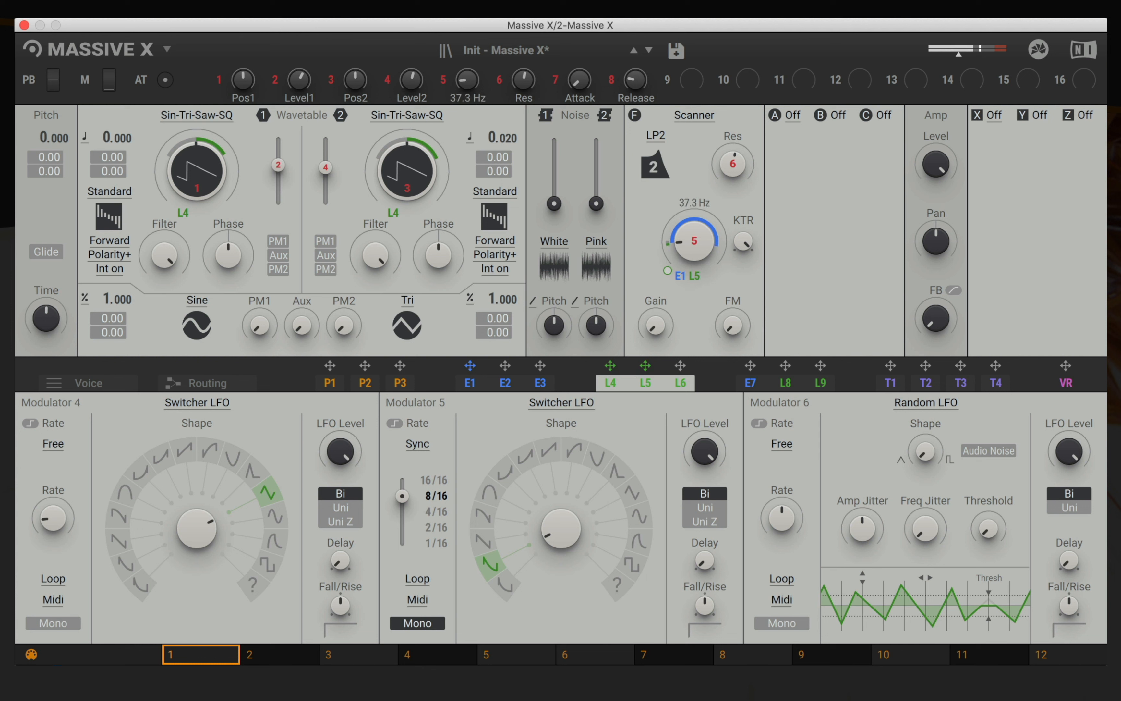
{"action": "mouse_move", "coordinate": [694, 241]}
{"action": "left_mouse_down"}
{"action": "mouse_move", "coordinate": [694, 209]}
{"action": "mouse_move", "coordinate": [696, 243]}
{"action": "left_mouse_up"}
- Raise the Scanner cutoff to about 103 Hz and push its resonance slightly past 58.1%
{"action": "mouse_move", "coordinate": [467, 80]}
{"action": "left_mouse_down"}
{"action": "mouse_move", "coordinate": [468, 39]}
{"action": "mouse_move", "coordinate": [467, 70]}
{"action": "mouse_move", "coordinate": [467, 59]}
{"action": "left_mouse_up"}
{"action": "mouse_move", "coordinate": [741, 174]}
{"action": "left_click_drag", "start_coordinate": [741, 174], "coordinate": [741, 168]}
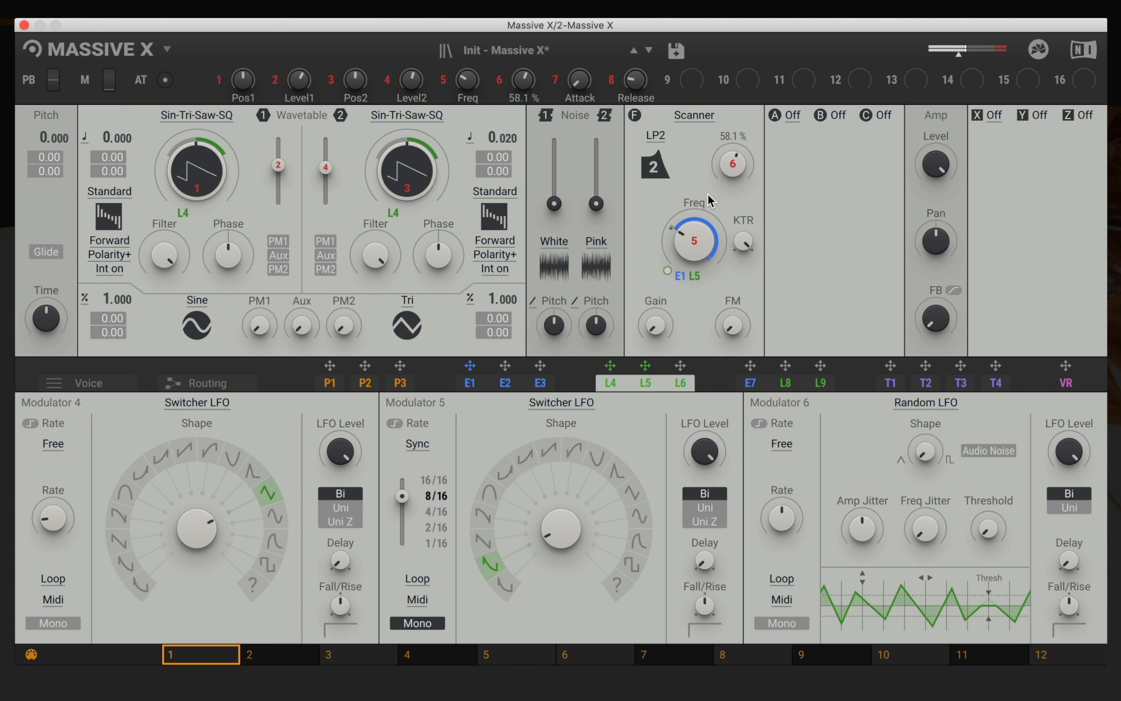
{"action": "left_click", "coordinate": [689, 243]}
{"action": "left_click_drag", "start_coordinate": [734, 172], "coordinate": [734, 168]}
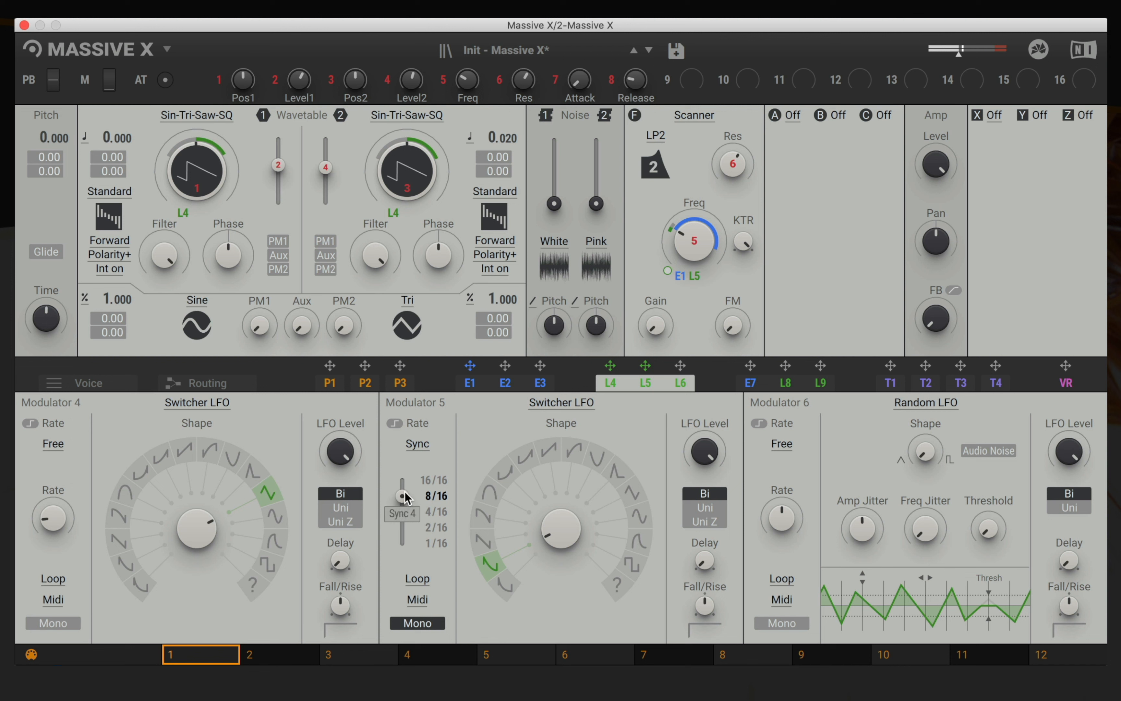
- Try Modulator 5's sync rate at 4/16, settle on 1/16, and lower the Scanner resonance to about halfway
{"action": "left_click_drag", "start_coordinate": [402, 496], "coordinate": [402, 512]}
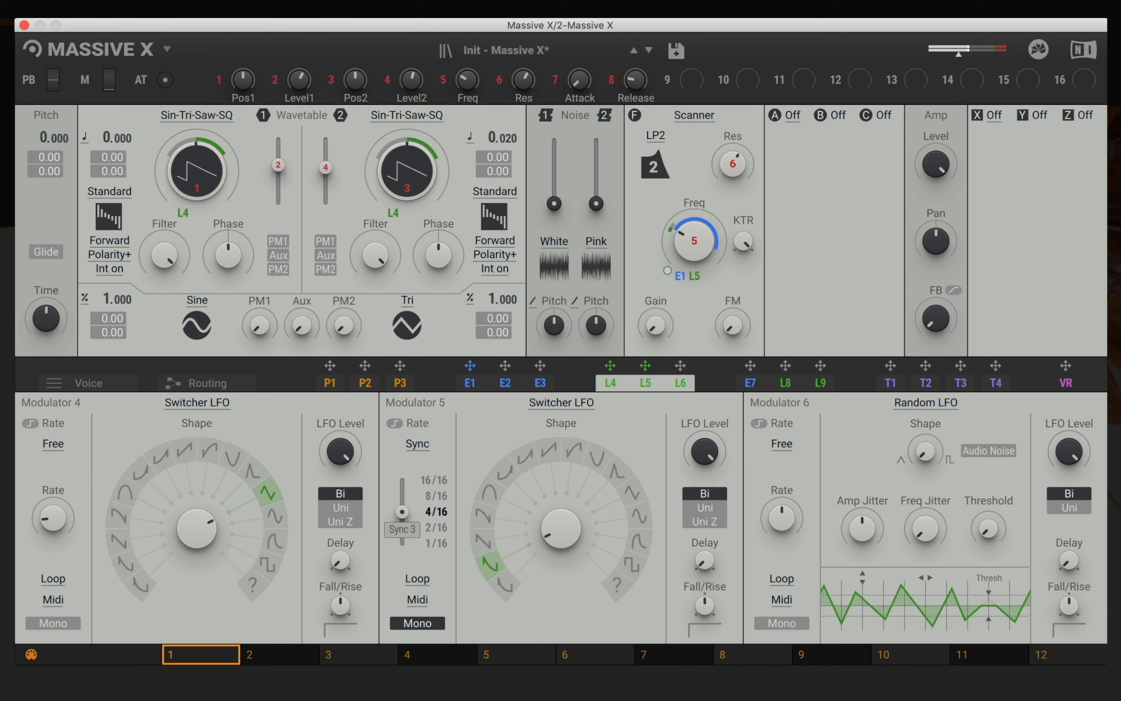
{"action": "left_click_drag", "start_coordinate": [402, 511], "coordinate": [403, 543]}
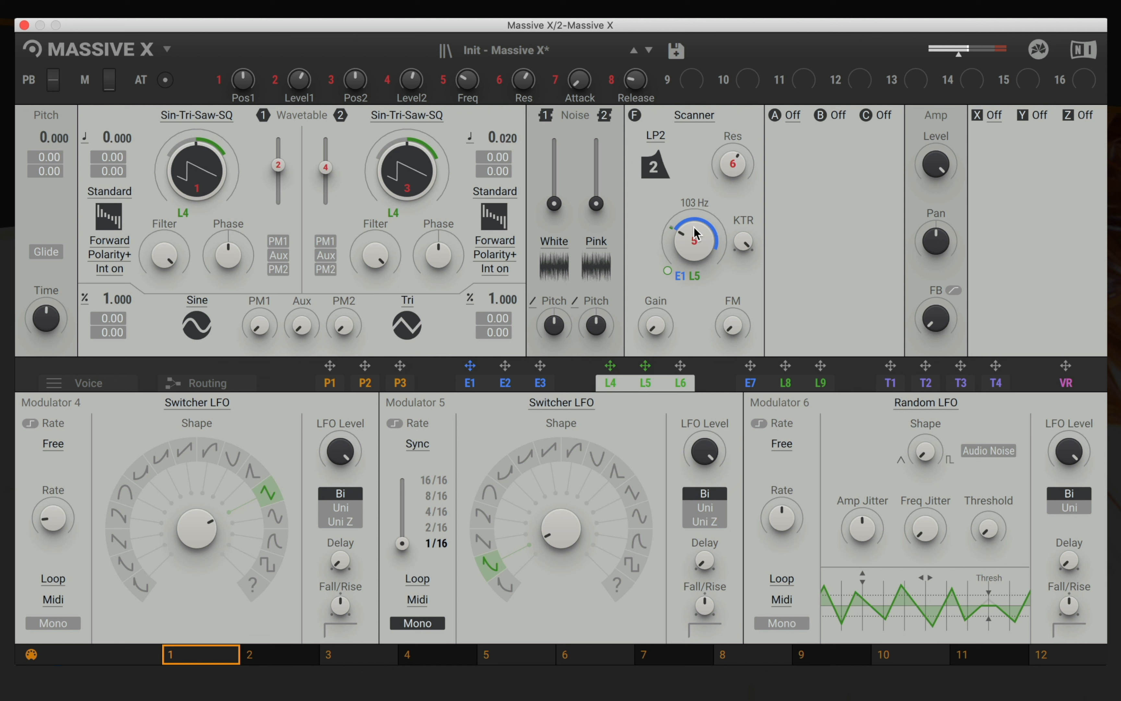
{"action": "left_click_drag", "start_coordinate": [728, 158], "coordinate": [727, 154]}
{"action": "left_click_drag", "start_coordinate": [728, 154], "coordinate": [728, 181]}
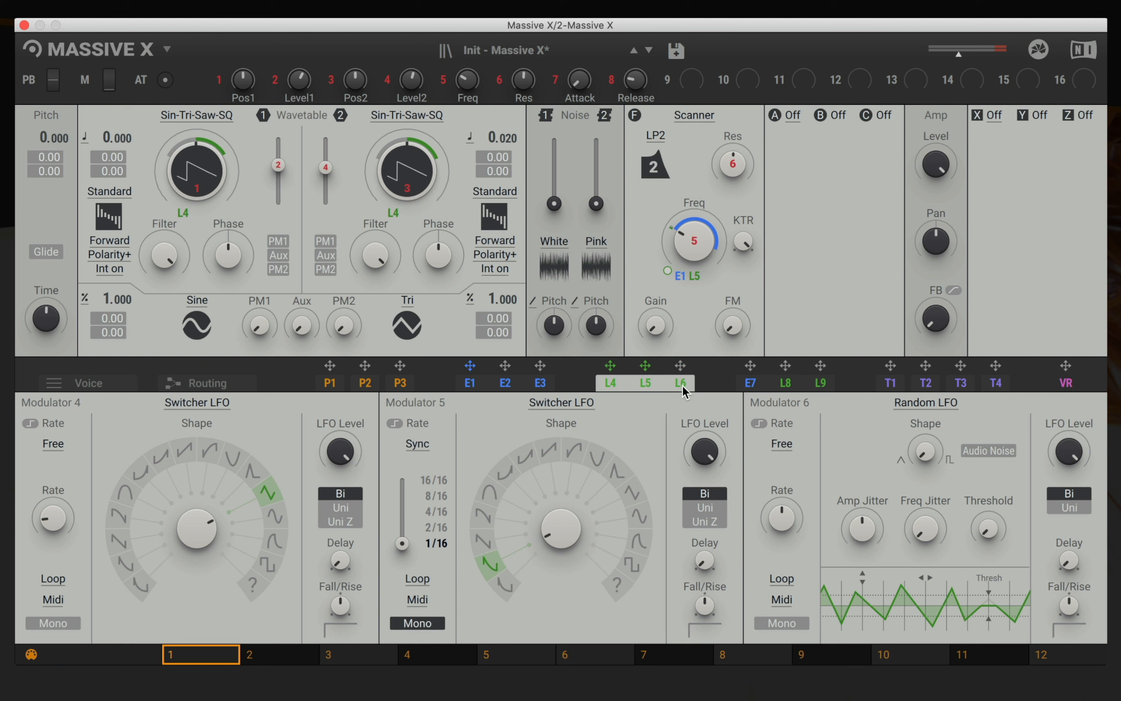
- Assign Modulator 4's LFO to the Scanner resonance with a moderate positive amount, and fine-tune the resonance around halfway
{"action": "left_click_drag", "start_coordinate": [610, 366], "coordinate": [729, 190]}
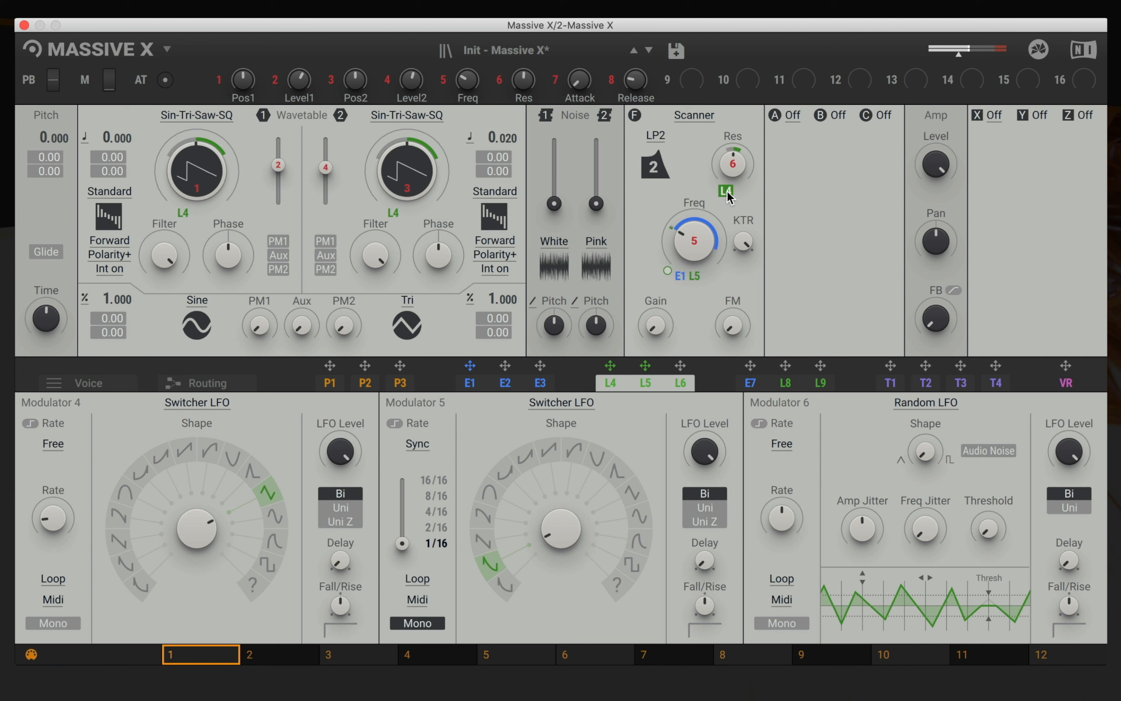
{"action": "mouse_move", "coordinate": [728, 169]}
{"action": "left_click_drag", "start_coordinate": [727, 169], "coordinate": [728, 172]}
{"action": "mouse_move", "coordinate": [728, 172]}
{"action": "left_click_drag", "start_coordinate": [728, 173], "coordinate": [725, 178]}
- Turn off Modulator 5's Mono option while trying a 2/16 sync rate, and set the rate back to 1/16
{"action": "mouse_move", "coordinate": [405, 542]}
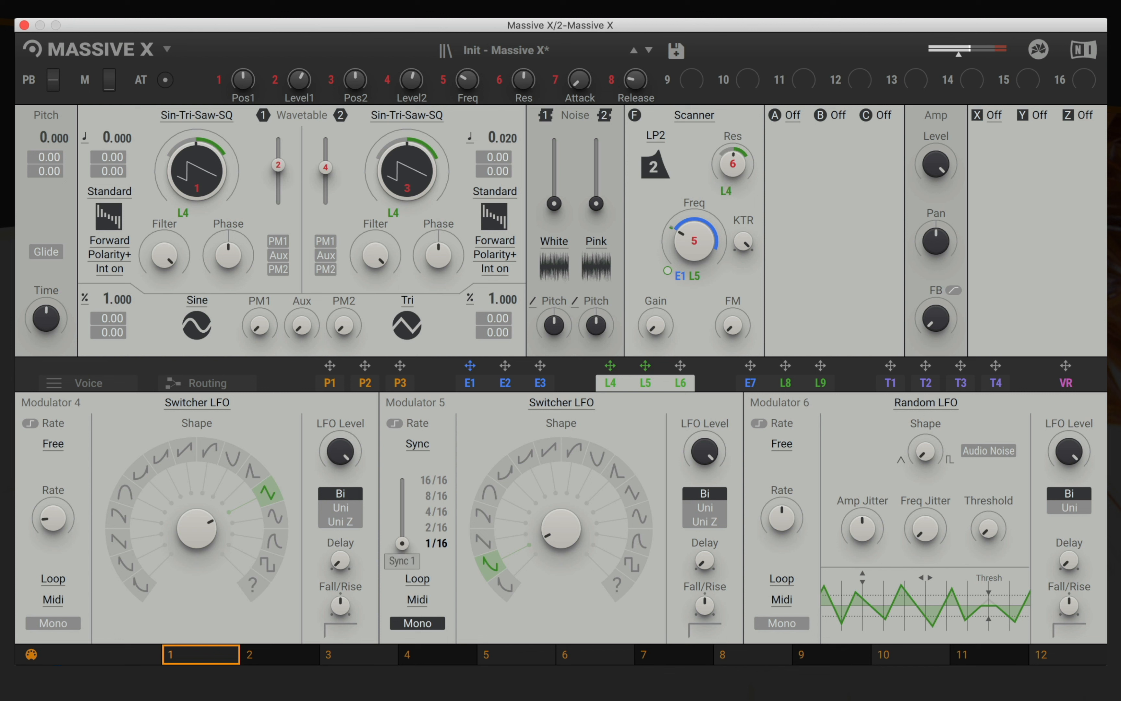
{"action": "left_click_drag", "start_coordinate": [402, 543], "coordinate": [403, 527]}
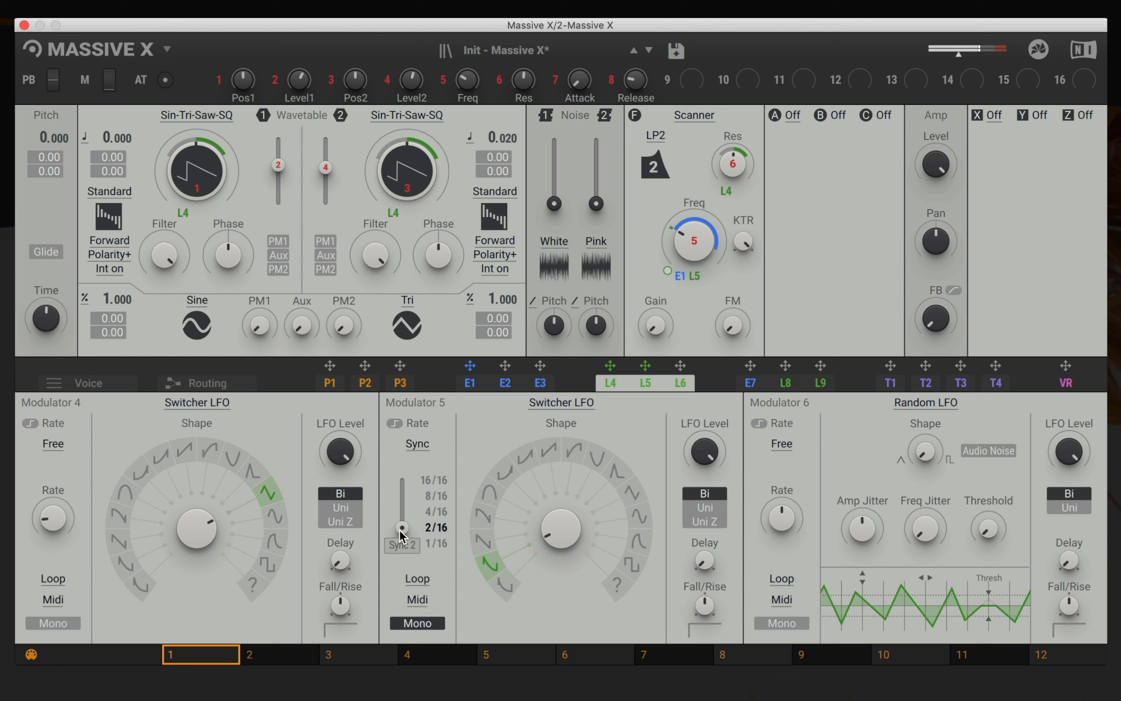
{"action": "left_click", "coordinate": [417, 623]}
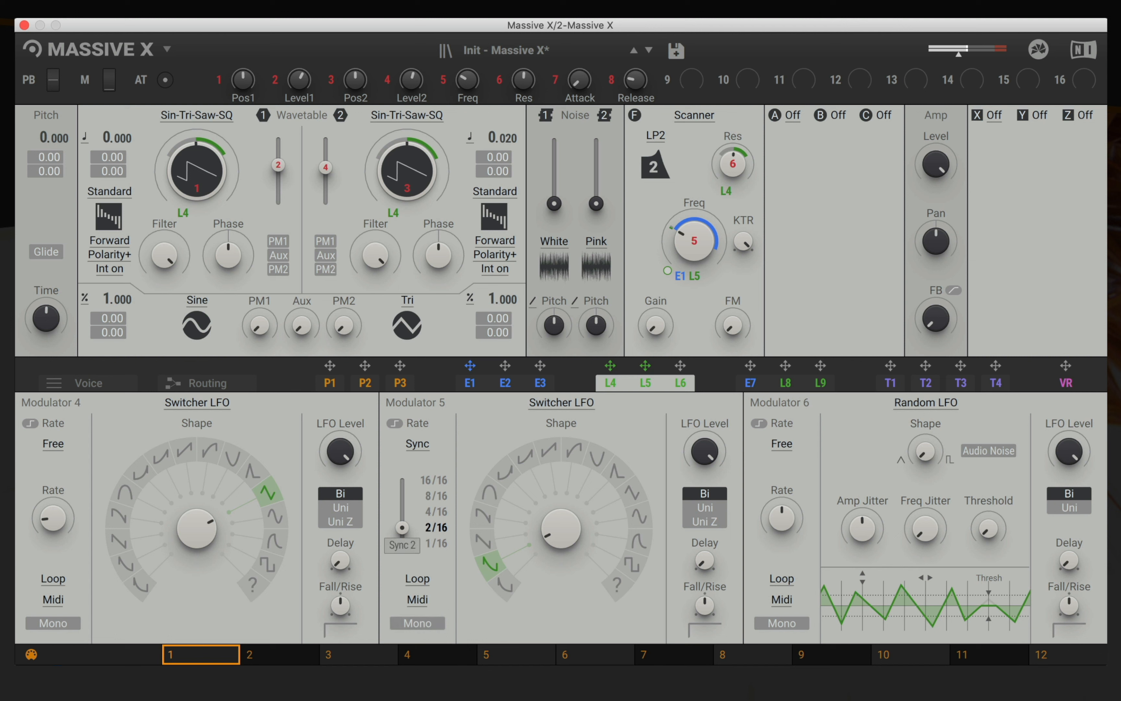
{"action": "left_click_drag", "start_coordinate": [402, 527], "coordinate": [403, 543]}
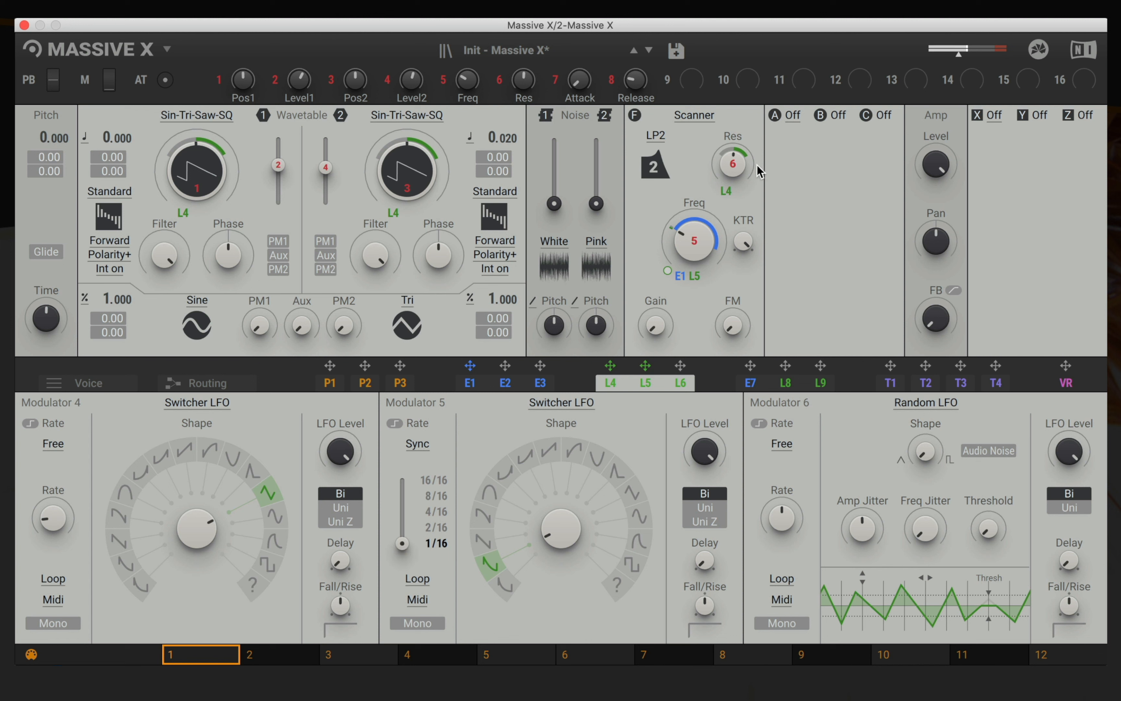
- Fine-tune the Scanner's resonance and cutoff, raising the resonance slightly above halfway and adjusting its Modulator 4 amount
{"action": "left_click_drag", "start_coordinate": [738, 163], "coordinate": [738, 160]}
{"action": "left_click_drag", "start_coordinate": [726, 186], "coordinate": [726, 183]}
{"action": "mouse_move", "coordinate": [733, 177]}
{"action": "left_mouse_down"}
{"action": "mouse_move", "coordinate": [732, 168]}
{"action": "mouse_move", "coordinate": [726, 187]}
{"action": "mouse_move", "coordinate": [732, 172]}
{"action": "left_mouse_up"}
{"action": "left_click_drag", "start_coordinate": [683, 249], "coordinate": [683, 251]}
- Open the Raum, Flair, Bite and Guitar Rig 6 effects and arrange their windows over the synth
{"action": "left_click", "coordinate": [262, 685]}
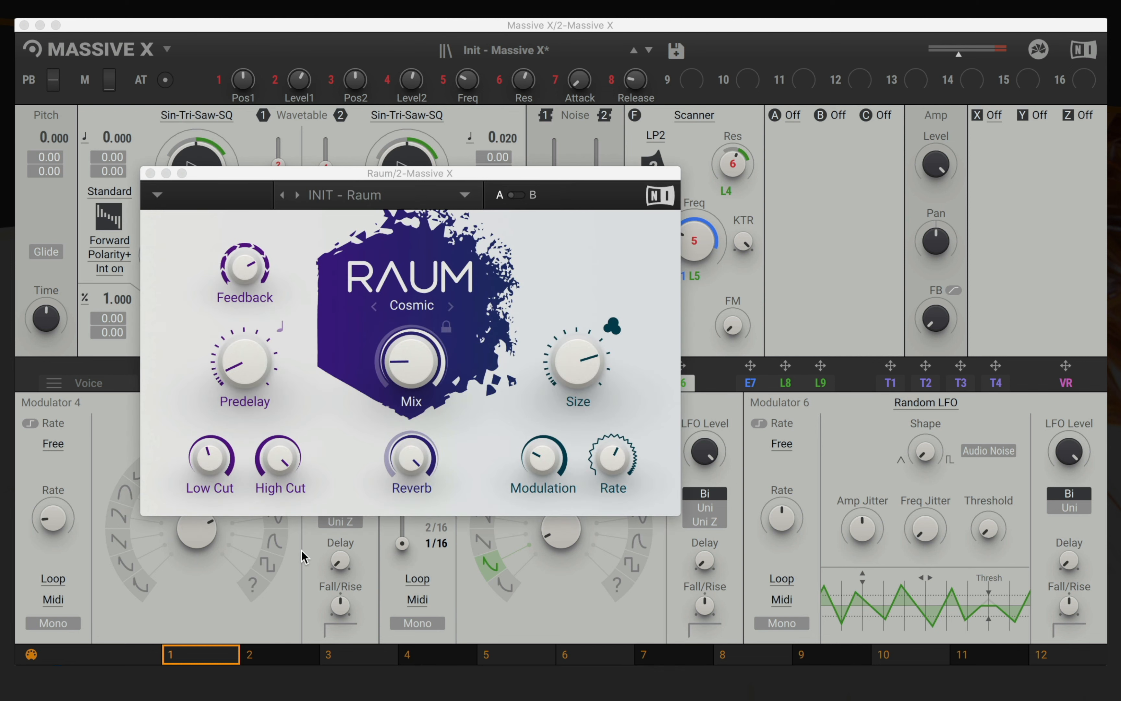
{"action": "left_click_drag", "start_coordinate": [273, 173], "coordinate": [247, 123]}
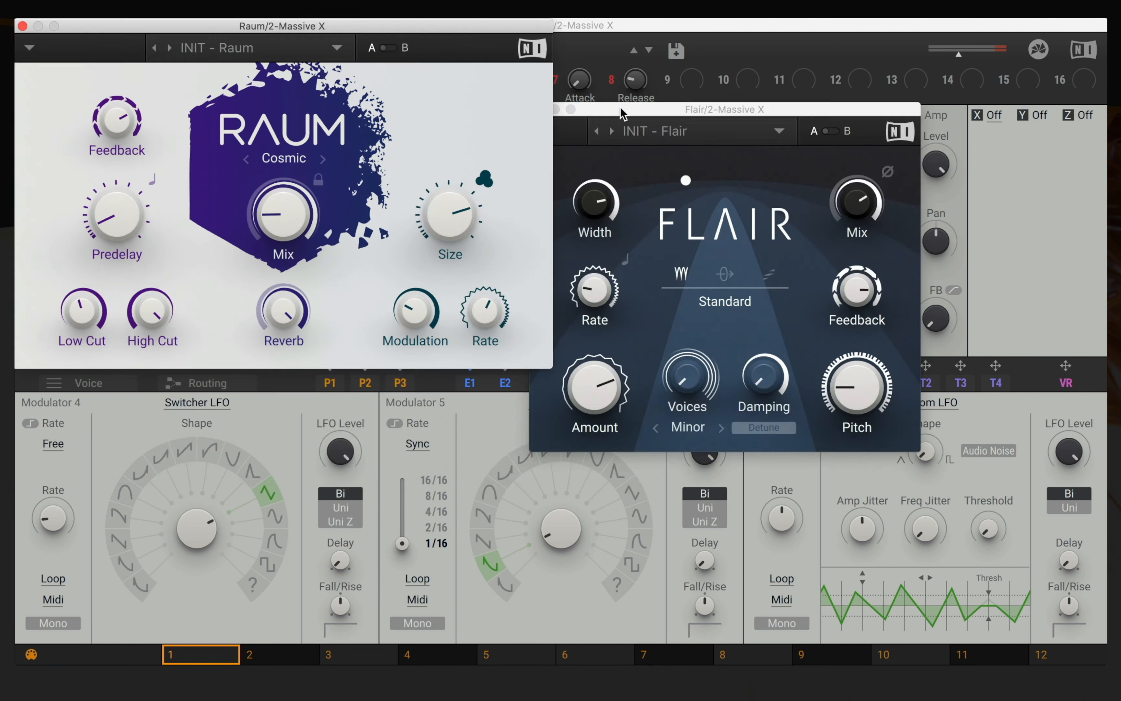
{"action": "left_click_drag", "start_coordinate": [722, 113], "coordinate": [752, 25]}
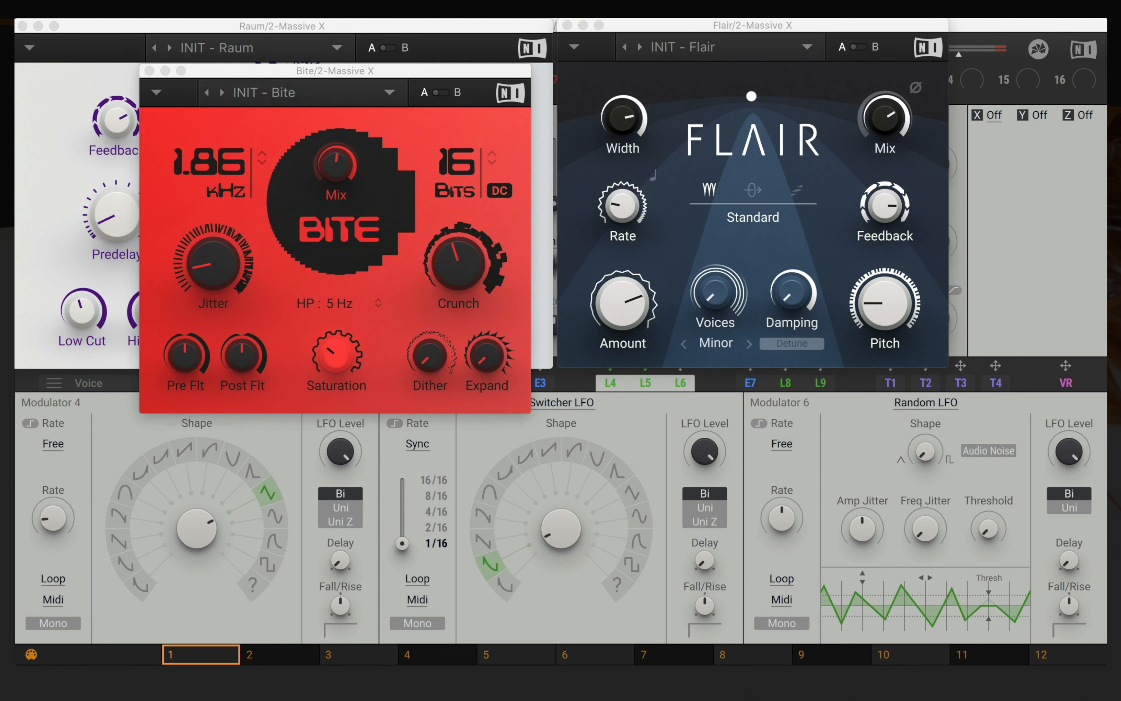
{"action": "left_click_drag", "start_coordinate": [340, 71], "coordinate": [215, 401]}
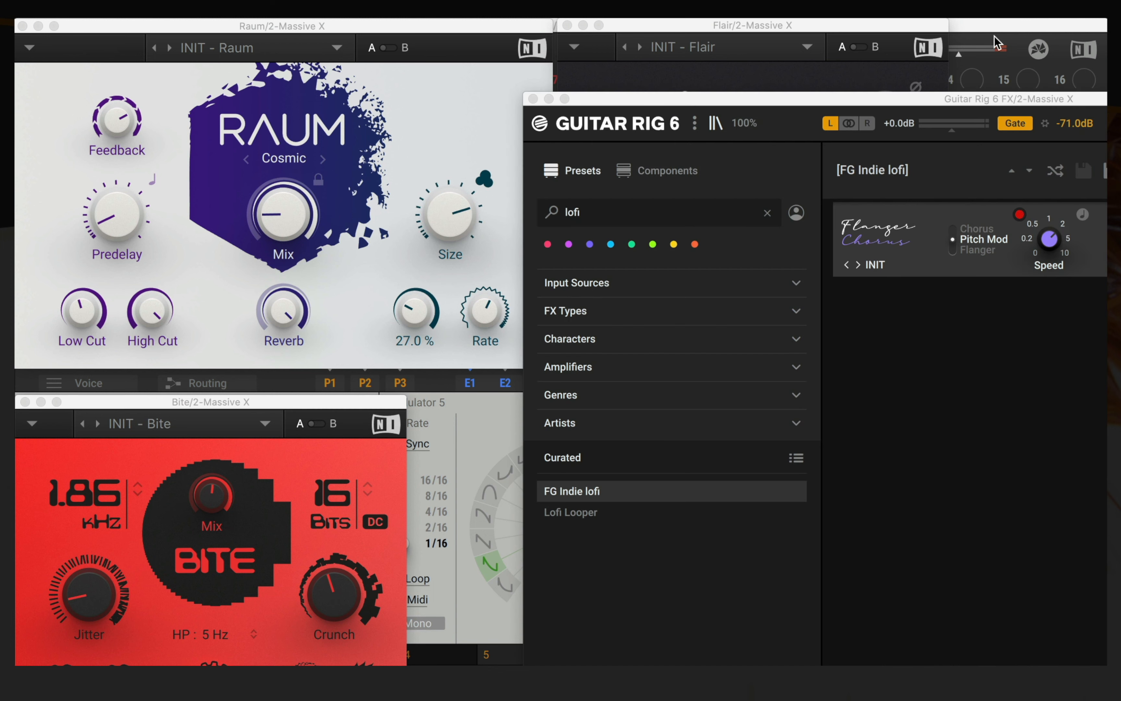
{"action": "left_click_drag", "start_coordinate": [983, 107], "coordinate": [530, 32]}
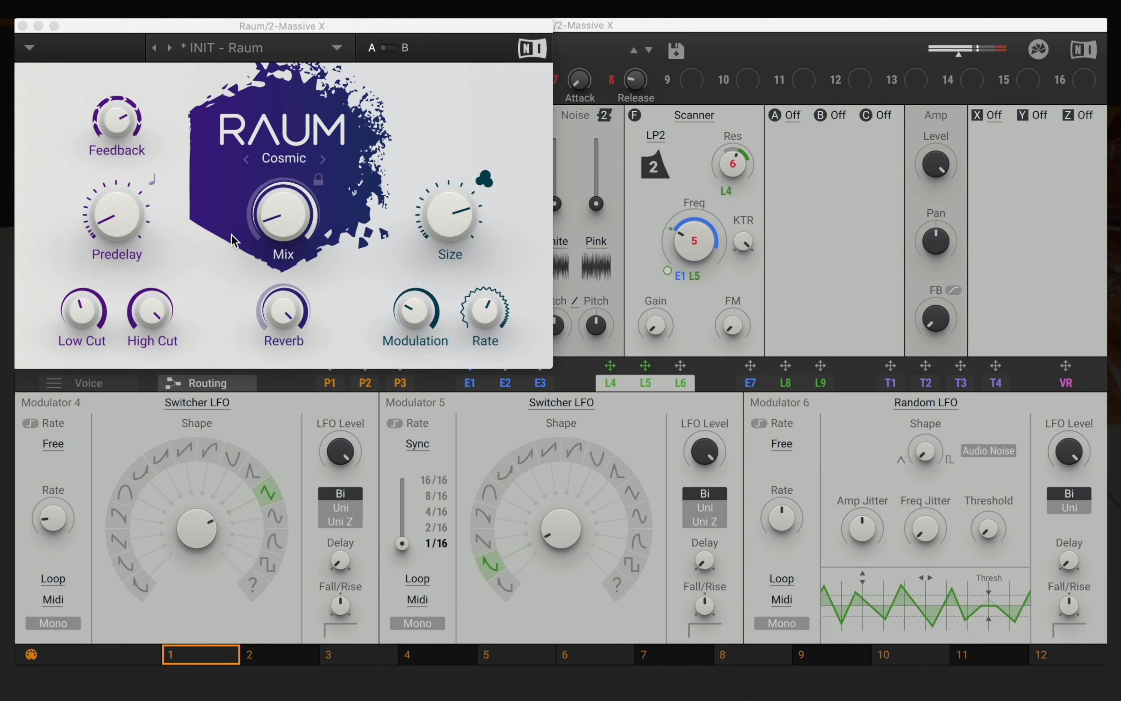
- Move the Raum reverb window toward the middle, fine-tune its Mix amount, and close the window
{"action": "left_click_drag", "start_coordinate": [258, 28], "coordinate": [399, 96]}
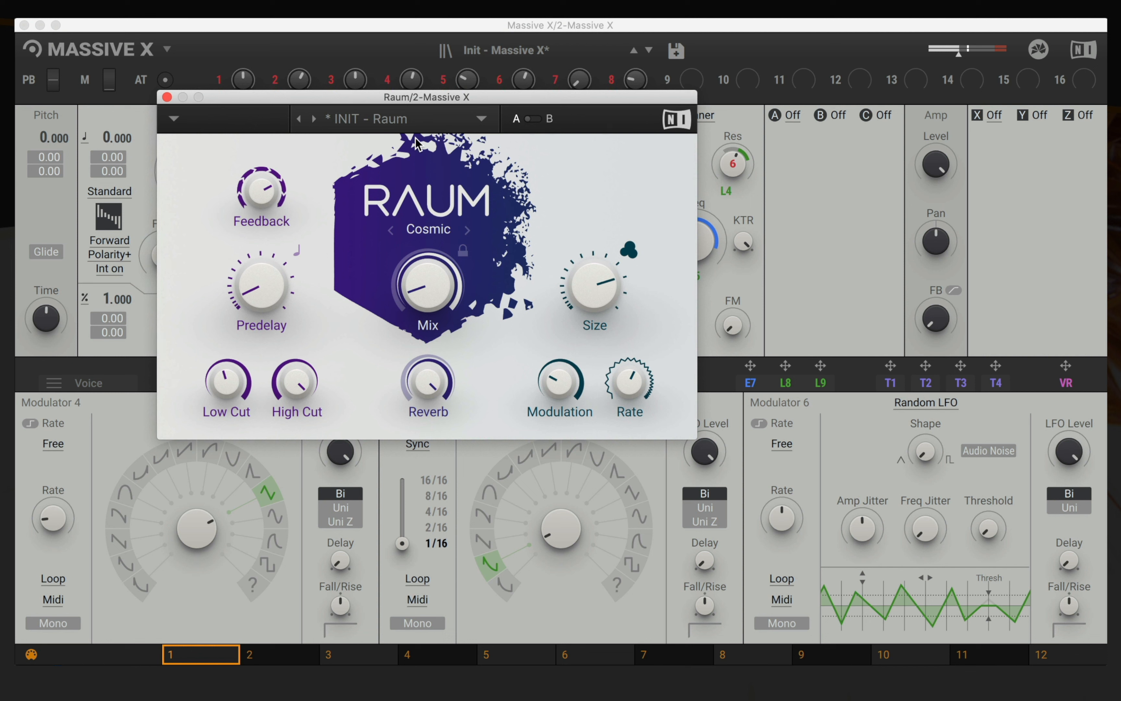
{"action": "mouse_move", "coordinate": [432, 285]}
{"action": "mouse_move", "coordinate": [428, 278]}
{"action": "left_mouse_down"}
{"action": "mouse_move", "coordinate": [429, 267]}
{"action": "mouse_move", "coordinate": [428, 284]}
{"action": "left_mouse_up"}
{"action": "mouse_move", "coordinate": [426, 266]}
{"action": "mouse_move", "coordinate": [427, 277]}
{"action": "left_mouse_down"}
{"action": "mouse_move", "coordinate": [426, 247]}
{"action": "mouse_move", "coordinate": [427, 268]}
{"action": "left_mouse_up"}
{"action": "left_click", "coordinate": [168, 97]}
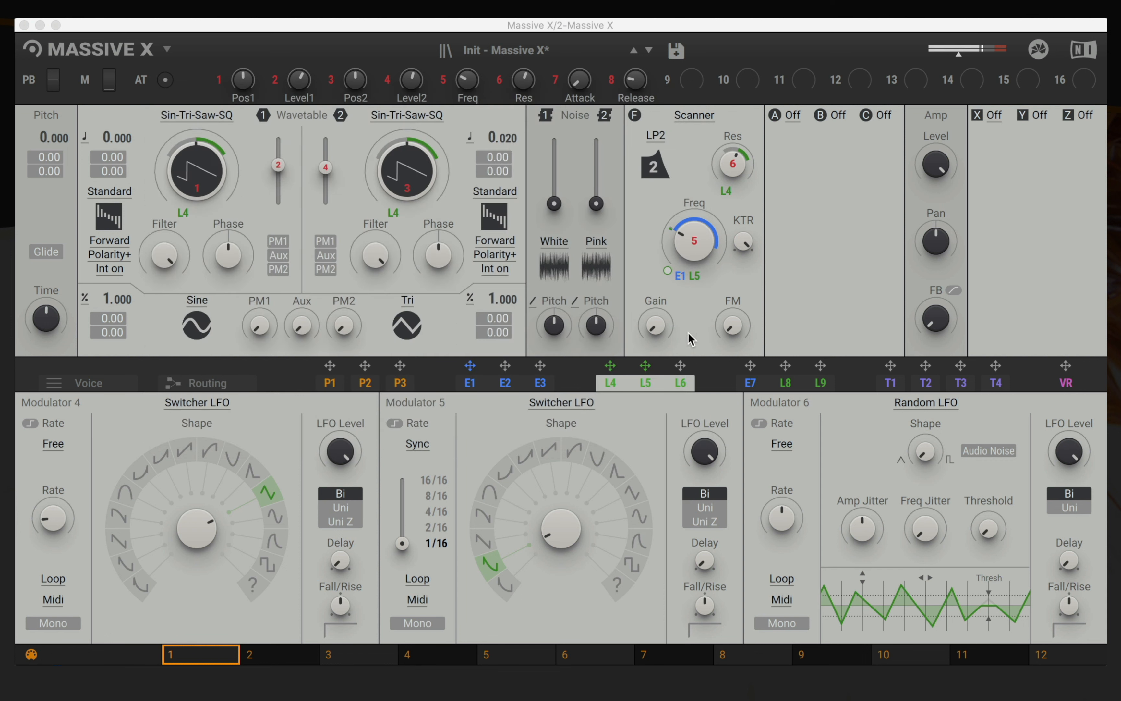
- Lower the Scanner filter's cutoff frequency to about 26 Hz
{"action": "left_click", "coordinate": [689, 246]}
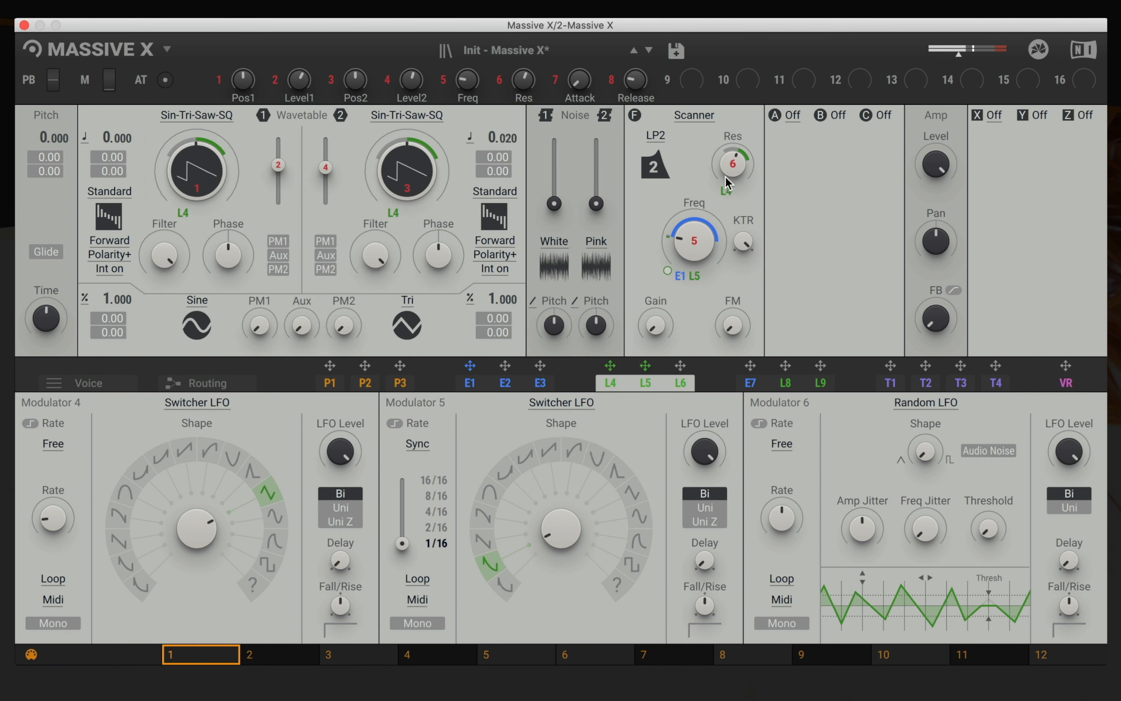
{"action": "mouse_move", "coordinate": [729, 171]}
{"action": "mouse_move", "coordinate": [692, 245]}
{"action": "left_click_drag", "start_coordinate": [690, 241], "coordinate": [691, 263]}
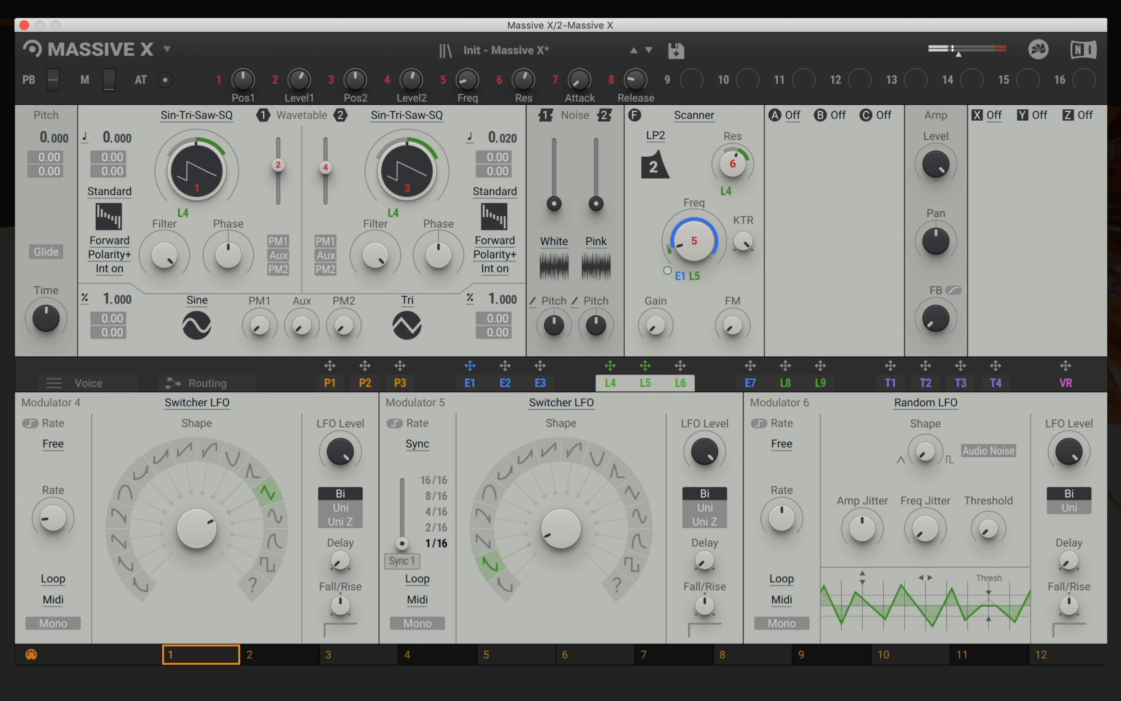
- Set Modulator 5's sync rate to 4/16 and fine-tune the Scanner's resonance just below halfway
{"action": "left_click_drag", "start_coordinate": [403, 543], "coordinate": [407, 515]}
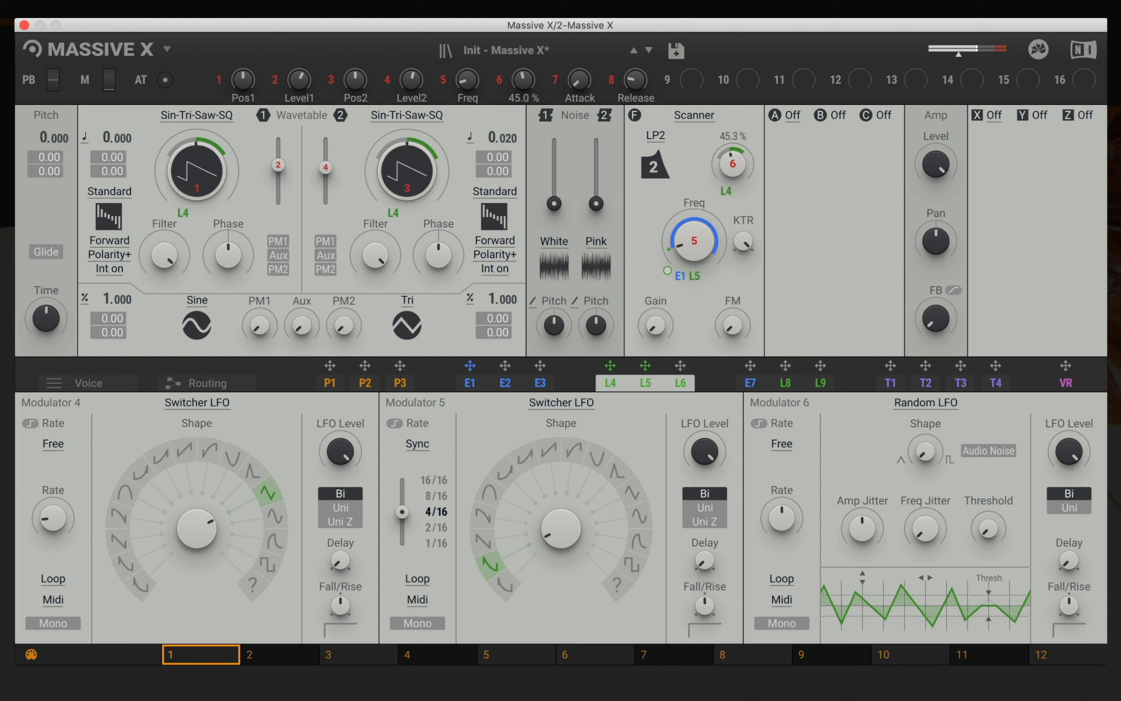
{"action": "left_click_drag", "start_coordinate": [732, 163], "coordinate": [732, 172]}
{"action": "left_click_drag", "start_coordinate": [732, 167], "coordinate": [735, 166]}
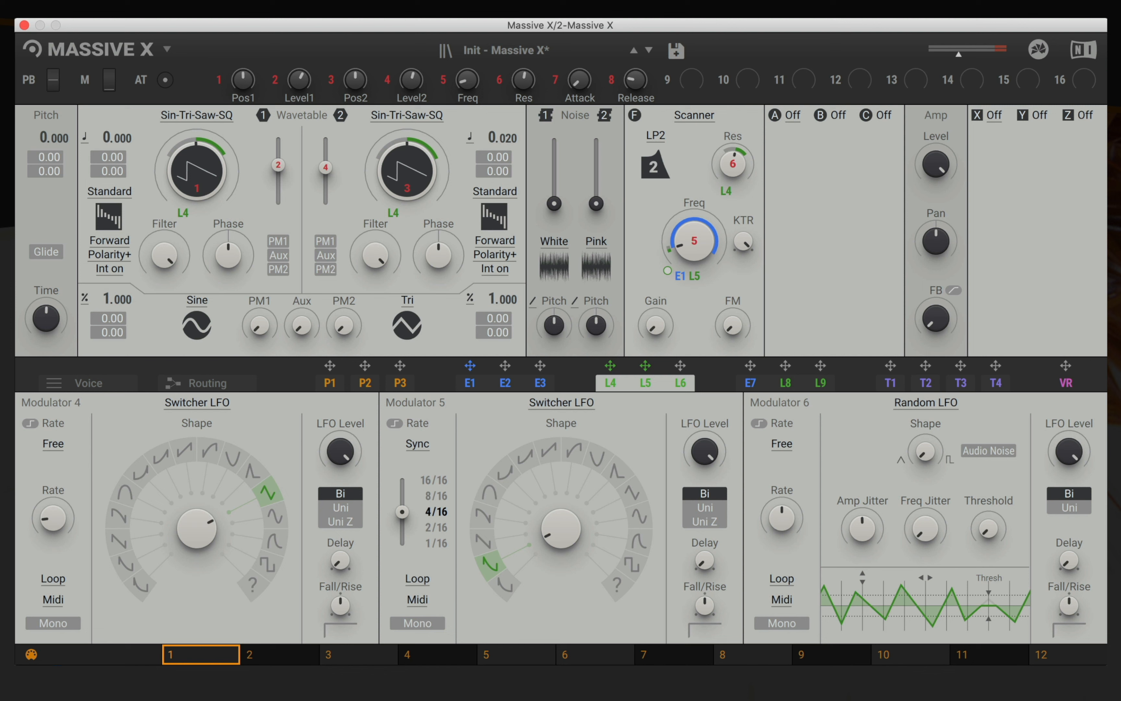
- Bring up the Flair effect, move its window over the middle of the synth, and lower its Mix to about half
{"action": "left_click", "coordinate": [318, 697]}
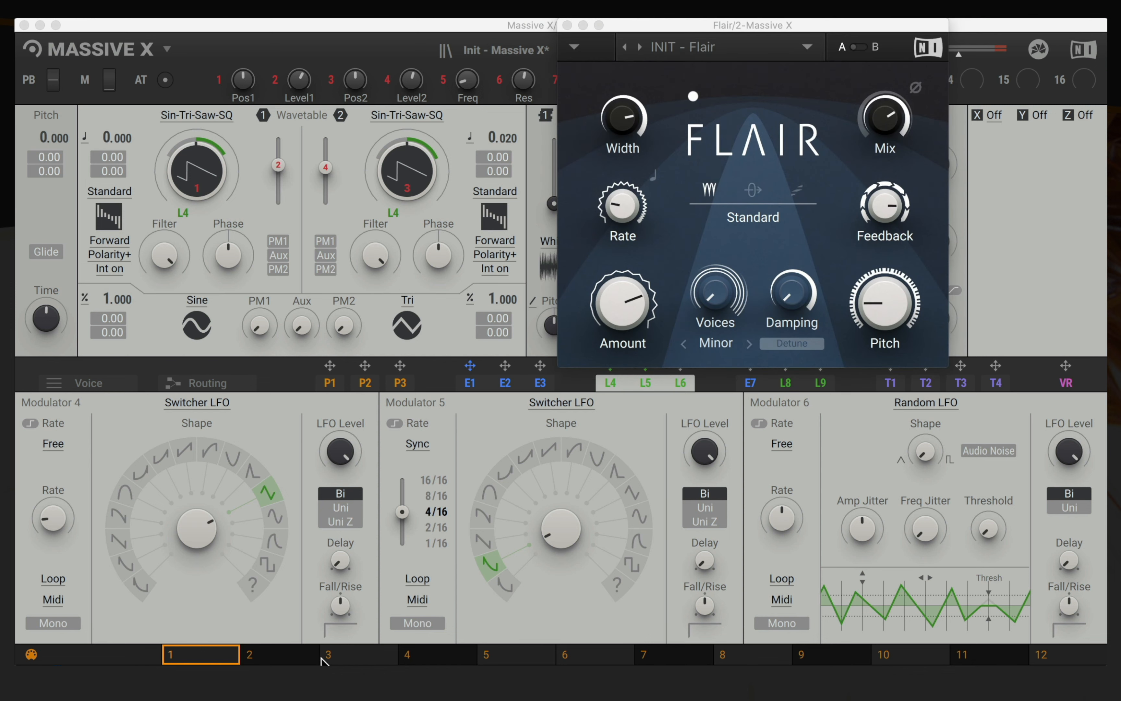
{"action": "left_click_drag", "start_coordinate": [703, 29], "coordinate": [402, 148]}
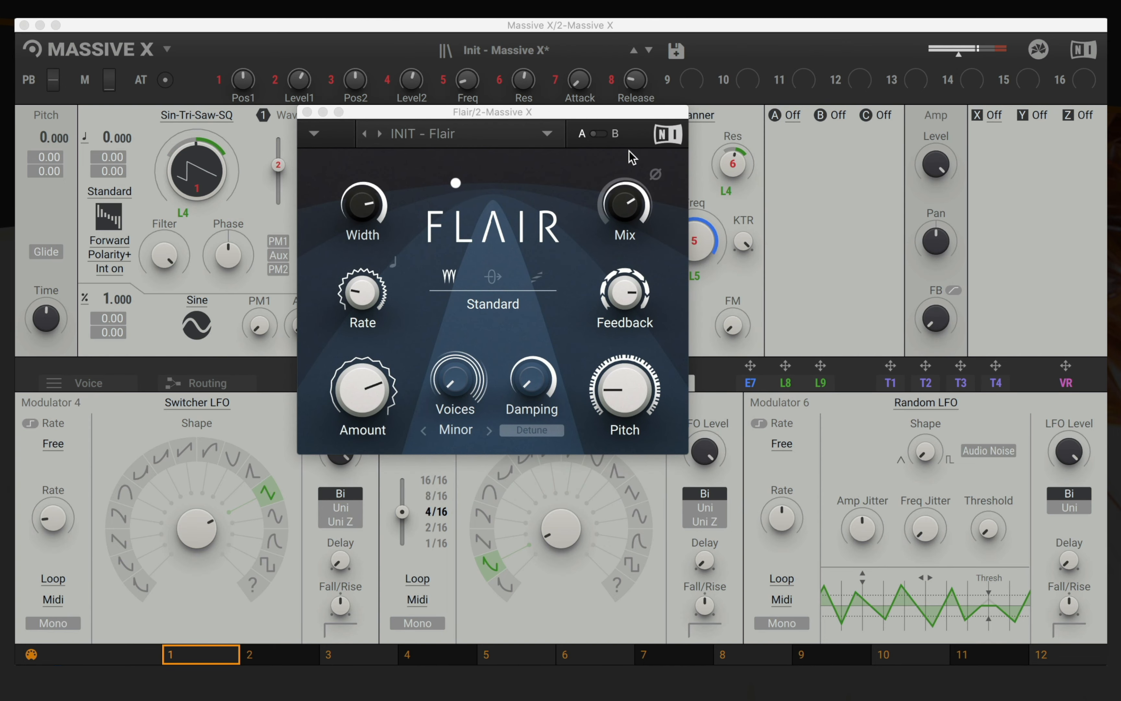
{"action": "mouse_move", "coordinate": [625, 204]}
{"action": "left_mouse_down"}
{"action": "mouse_move", "coordinate": [625, 246]}
{"action": "mouse_move", "coordinate": [627, 205]}
{"action": "left_mouse_up"}
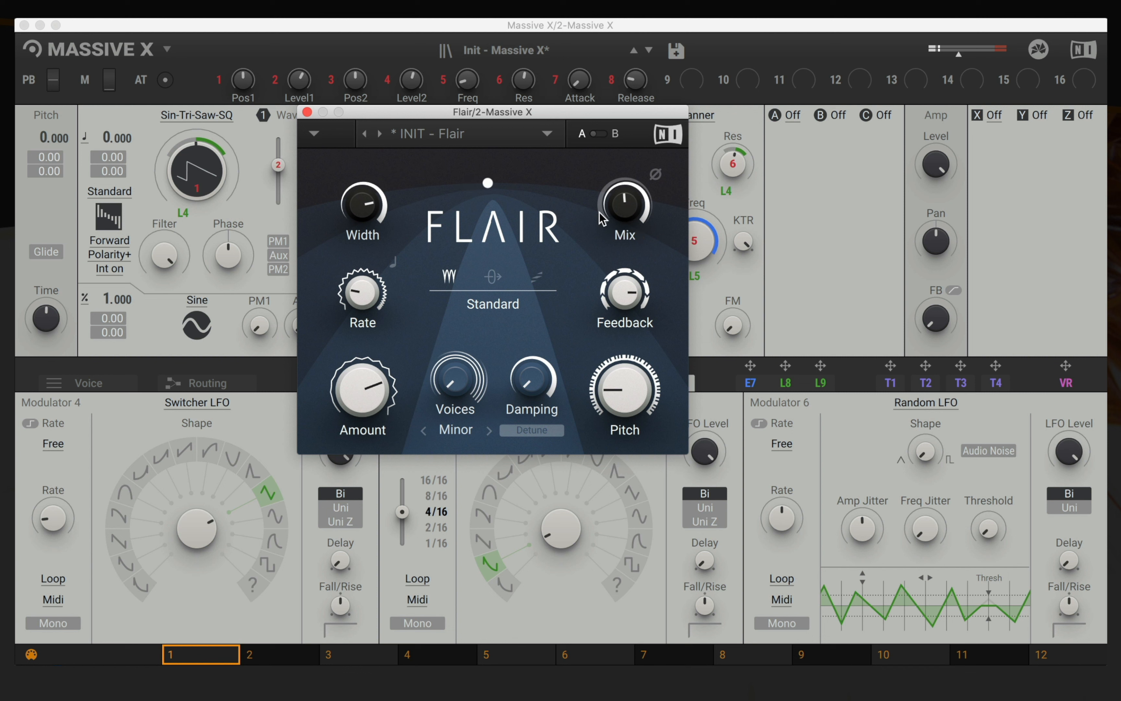
- Shape the Flair effect with a higher Amount, two Voices, slightly more Feedback, a lower Mix and a raised Pitch
{"action": "left_click_drag", "start_coordinate": [398, 397], "coordinate": [375, 320]}
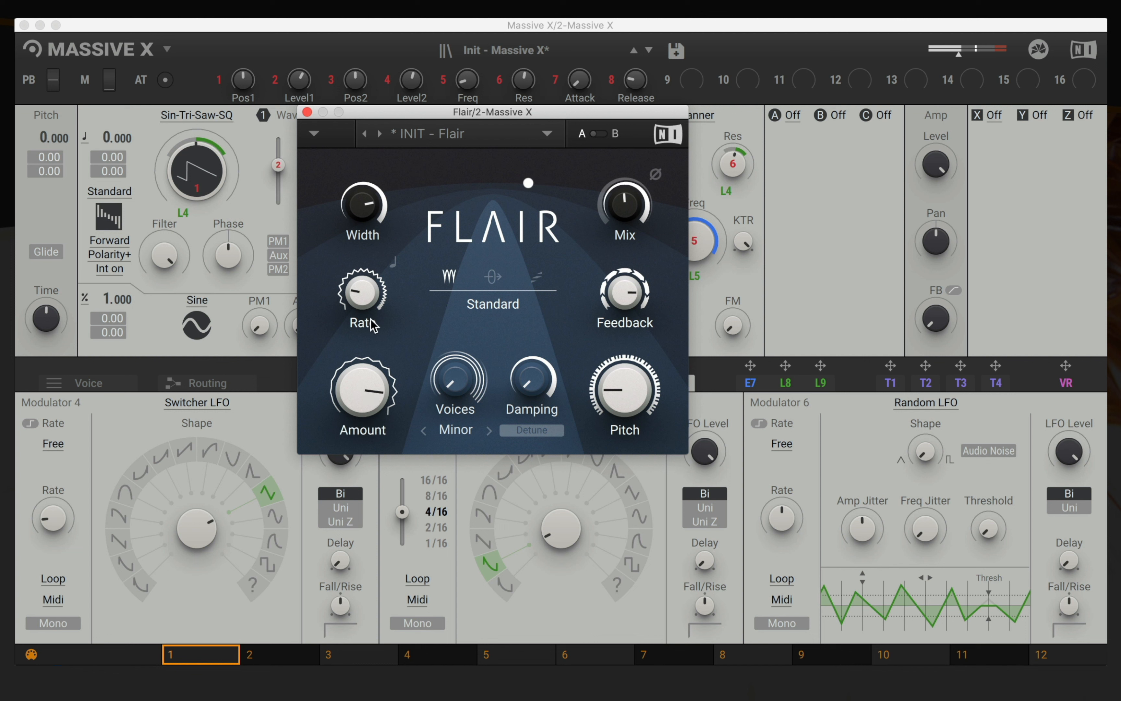
{"action": "left_click_drag", "start_coordinate": [453, 363], "coordinate": [453, 342]}
{"action": "left_click_drag", "start_coordinate": [625, 292], "coordinate": [625, 283]}
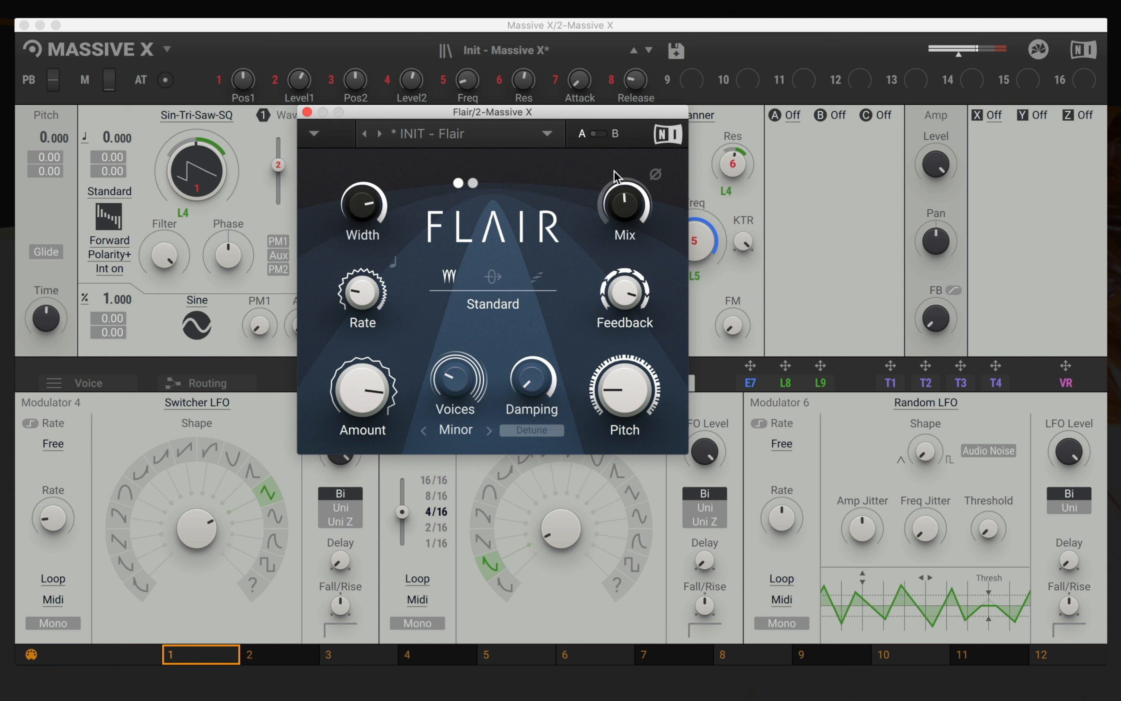
{"action": "left_click_drag", "start_coordinate": [621, 188], "coordinate": [620, 212]}
{"action": "mouse_move", "coordinate": [627, 379]}
{"action": "left_mouse_down"}
{"action": "mouse_move", "coordinate": [627, 356]}
{"action": "mouse_move", "coordinate": [625, 388]}
{"action": "left_mouse_up"}
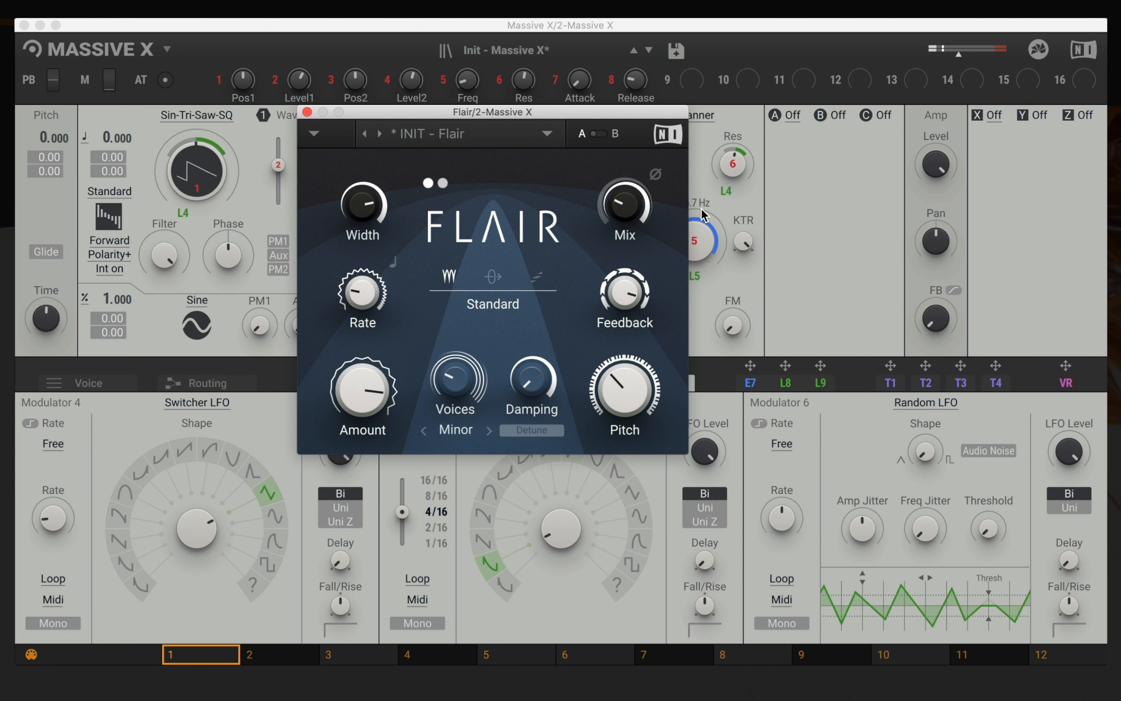
- Move the Flair window clear of the Scanner, then raise the filter's cutoff and reduce its Envelope 1 amount
{"action": "left_click_drag", "start_coordinate": [667, 115], "coordinate": [597, 118]}
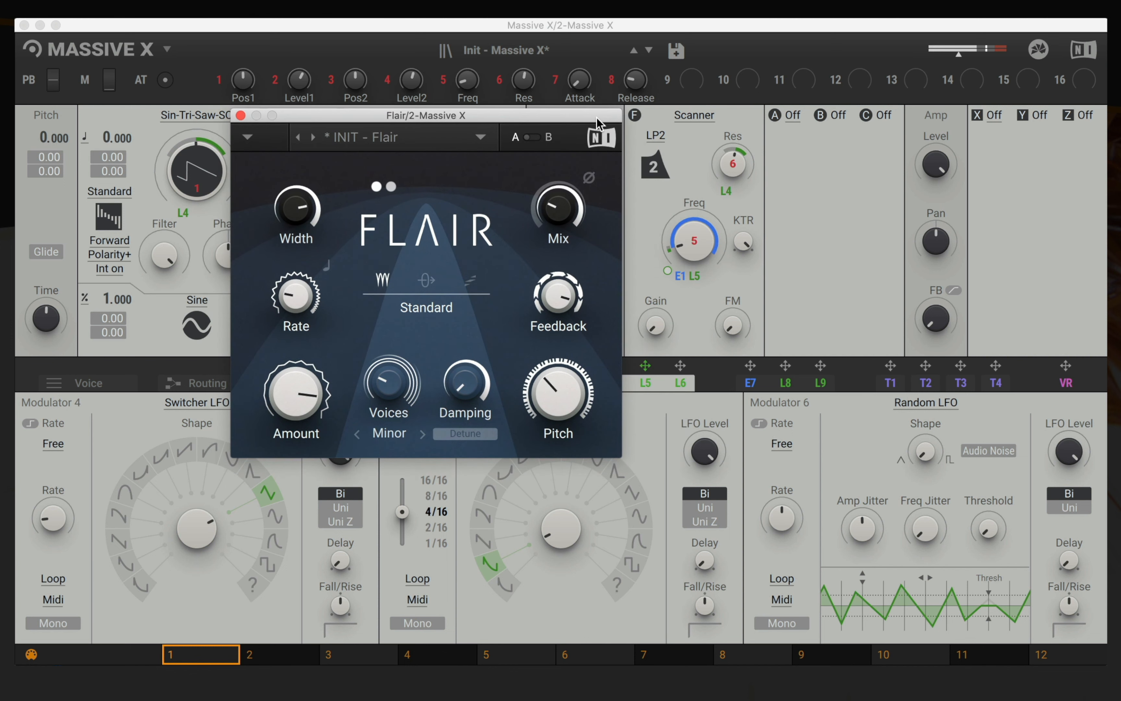
{"action": "mouse_move", "coordinate": [677, 243]}
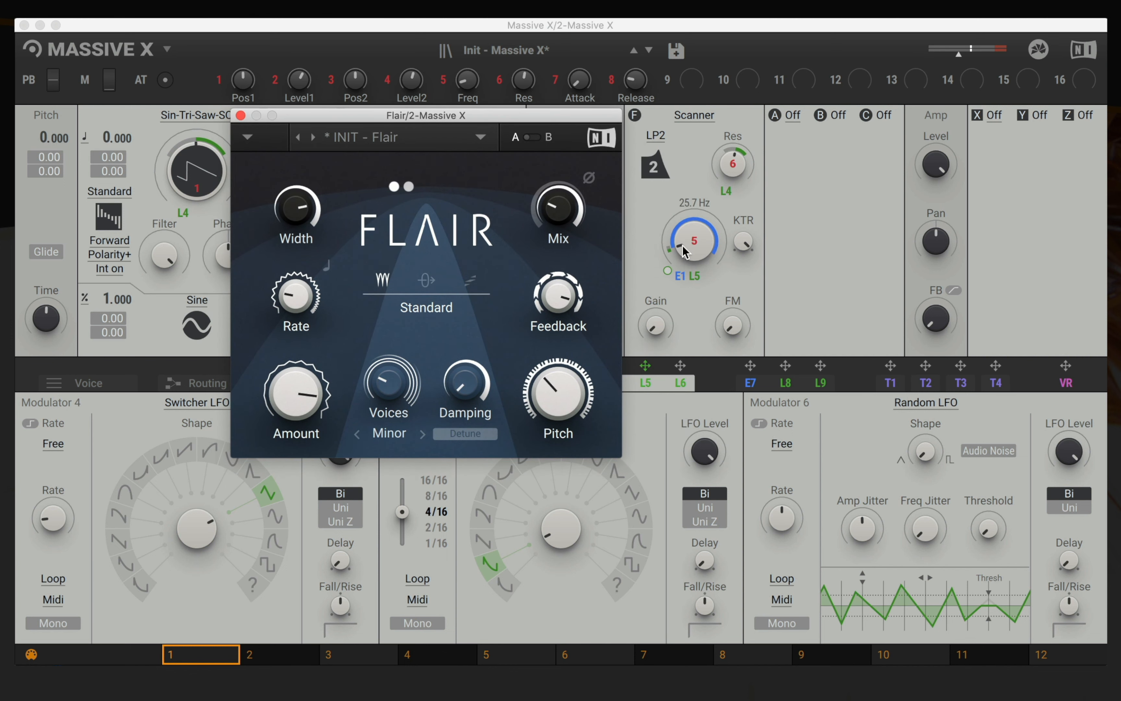
{"action": "left_click_drag", "start_coordinate": [683, 244], "coordinate": [682, 228]}
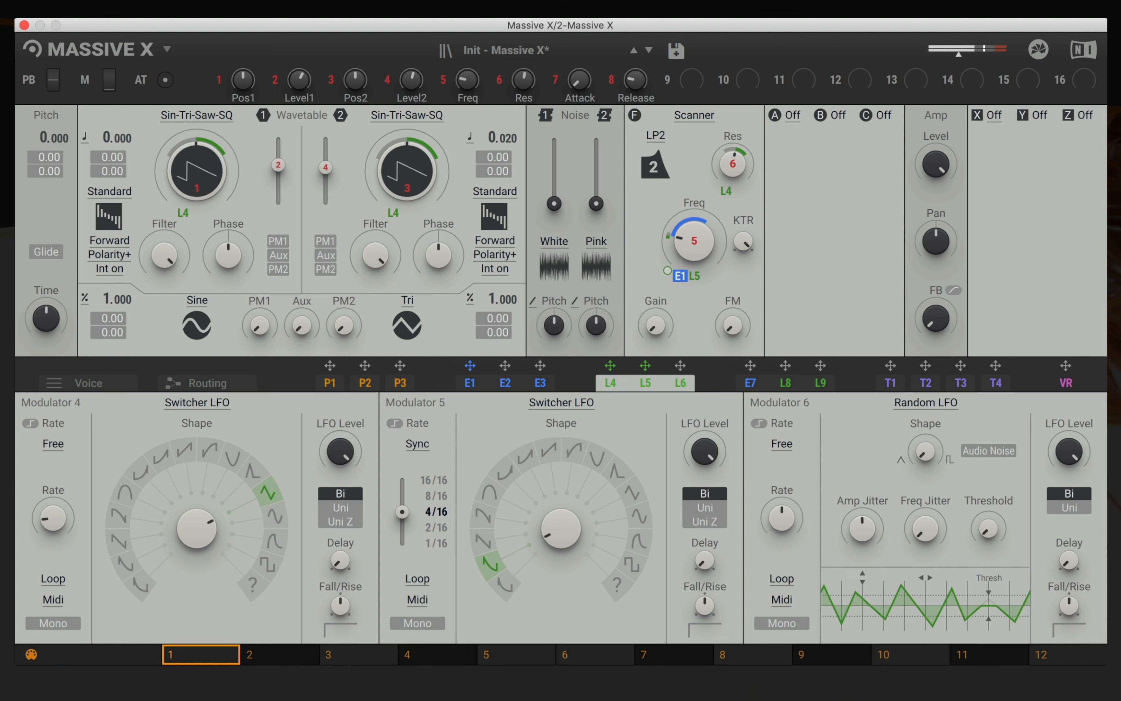
{"action": "mouse_move", "coordinate": [690, 241]}
{"action": "left_mouse_down"}
{"action": "mouse_move", "coordinate": [690, 227]}
{"action": "mouse_move", "coordinate": [687, 241]}
{"action": "left_mouse_up"}
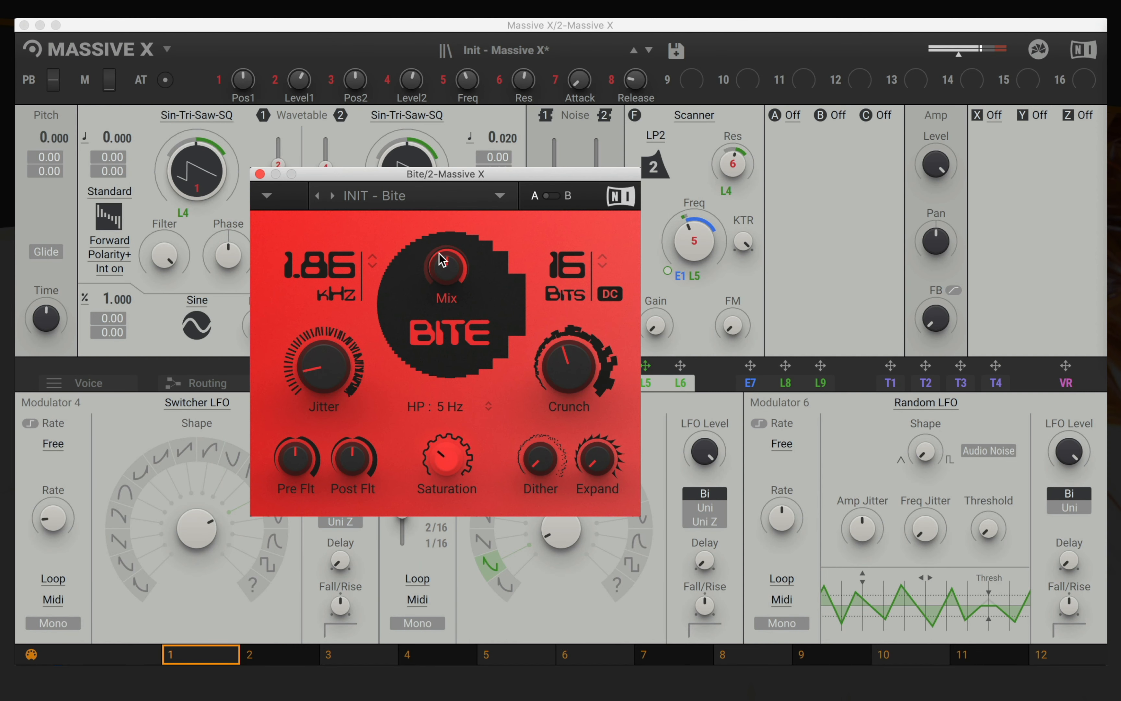
- Set Bite's sample rate to 5.44 kHz and reduce its Mix to slightly below half
{"action": "left_click_drag", "start_coordinate": [453, 267], "coordinate": [453, 274]}
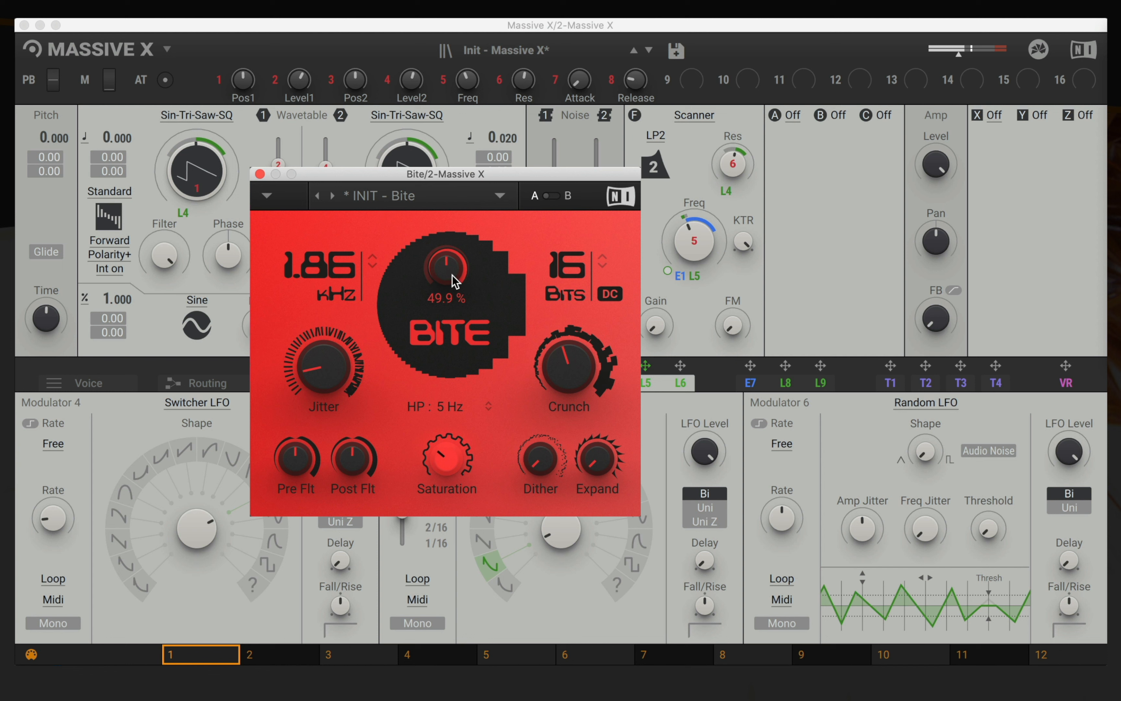
{"action": "mouse_move", "coordinate": [452, 276]}
{"action": "left_mouse_down"}
{"action": "mouse_move", "coordinate": [452, 227]}
{"action": "mouse_move", "coordinate": [452, 274]}
{"action": "left_mouse_up"}
{"action": "left_click_drag", "start_coordinate": [319, 278], "coordinate": [354, 270]}
{"action": "mouse_move", "coordinate": [436, 267]}
{"action": "left_click_drag", "start_coordinate": [446, 267], "coordinate": [445, 289]}
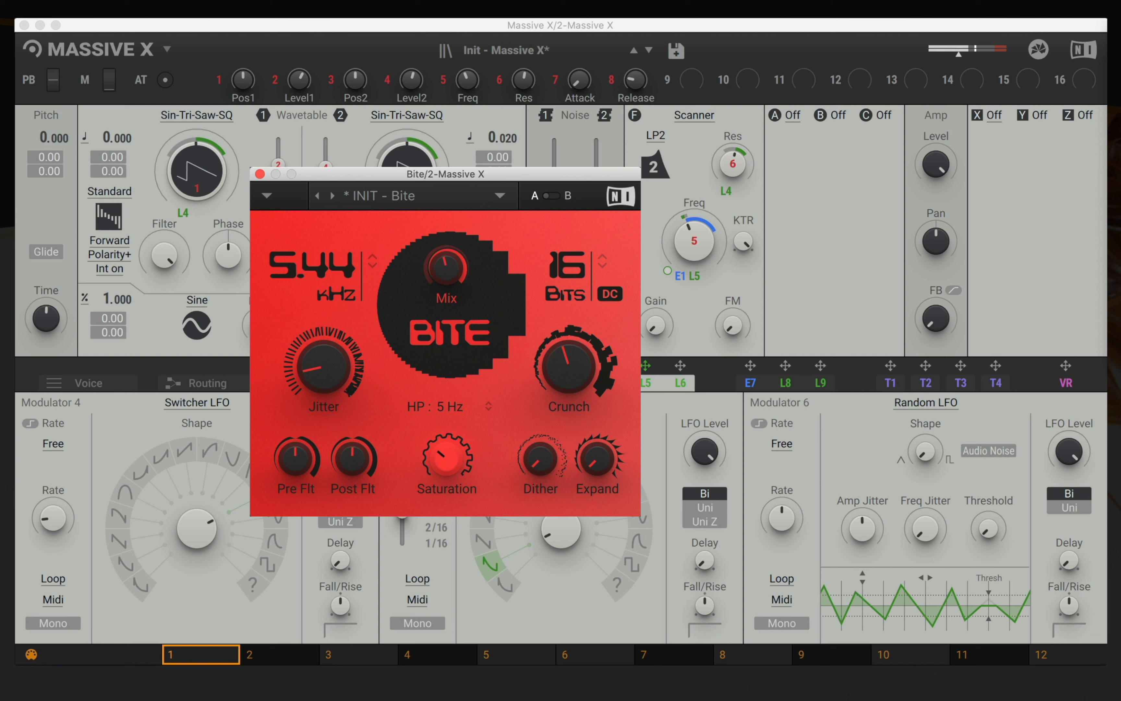
- Raise the Scanner's resonance and bring its cutoff to about 67 Hz
{"action": "left_click_drag", "start_coordinate": [692, 242], "coordinate": [693, 262]}
{"action": "left_click_drag", "start_coordinate": [733, 163], "coordinate": [732, 149]}
{"action": "left_click_drag", "start_coordinate": [694, 240], "coordinate": [694, 249]}
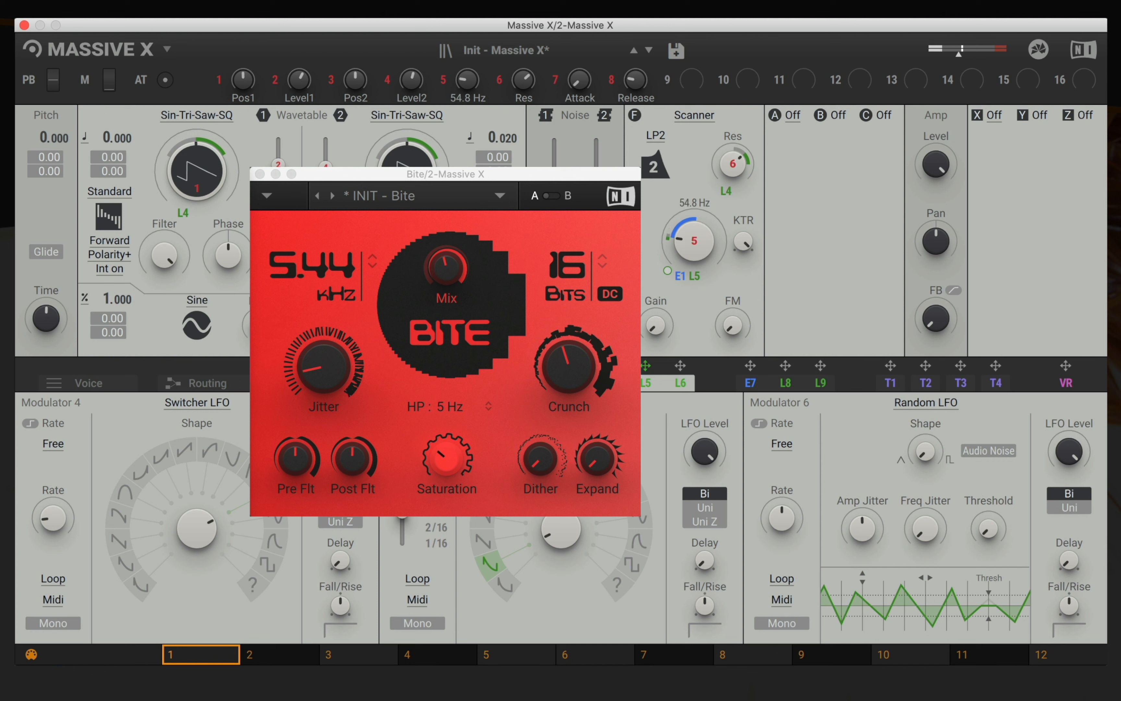
{"action": "left_click_drag", "start_coordinate": [693, 249], "coordinate": [694, 247]}
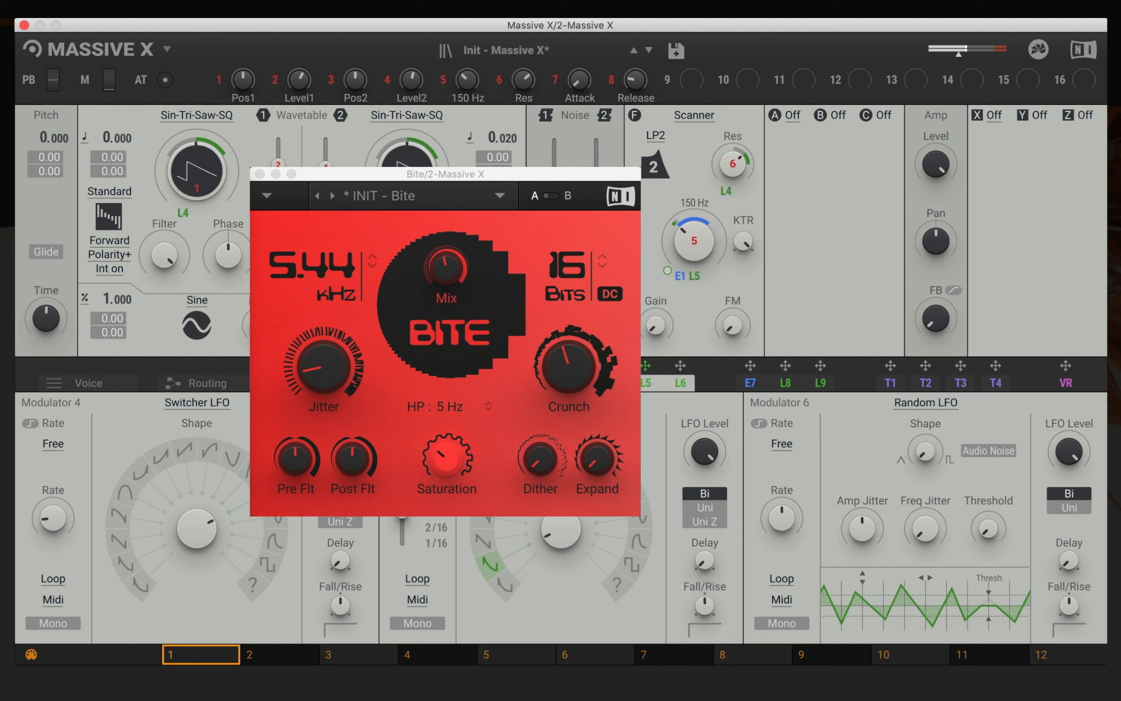
{"action": "left_click_drag", "start_coordinate": [694, 238], "coordinate": [699, 243]}
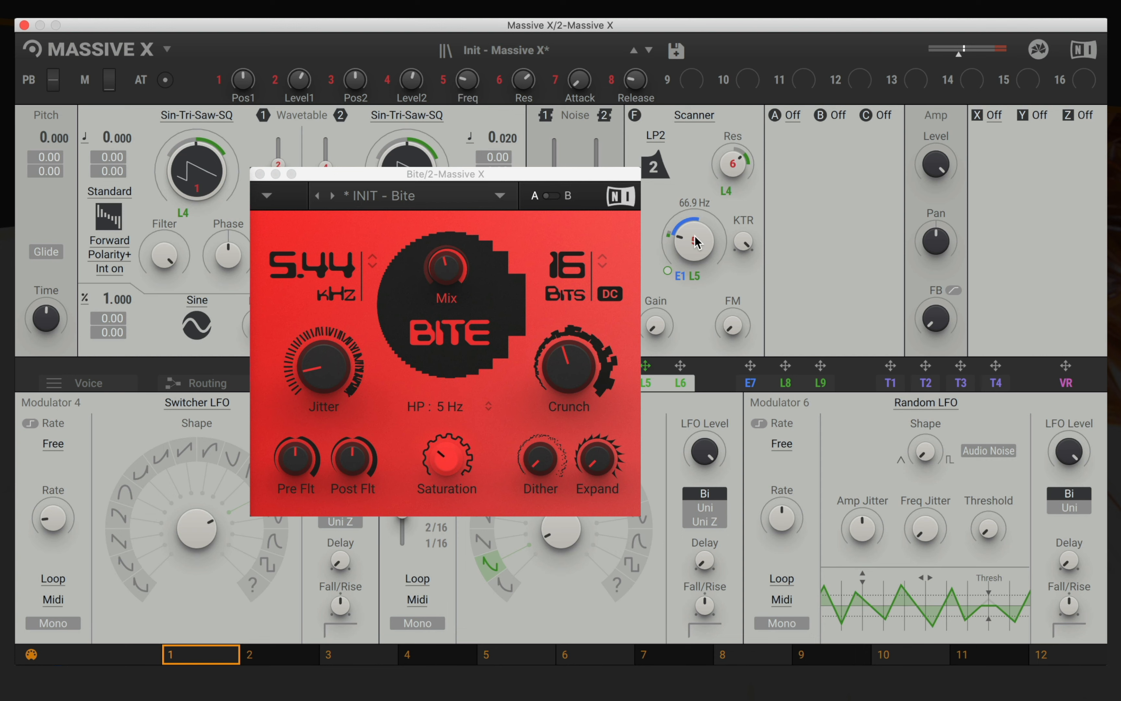
- Switch to Guitar Rig 6, set the Flanger Chorus Intensity to 3.03, and turn on its Spread
{"action": "left_click", "coordinate": [443, 261]}
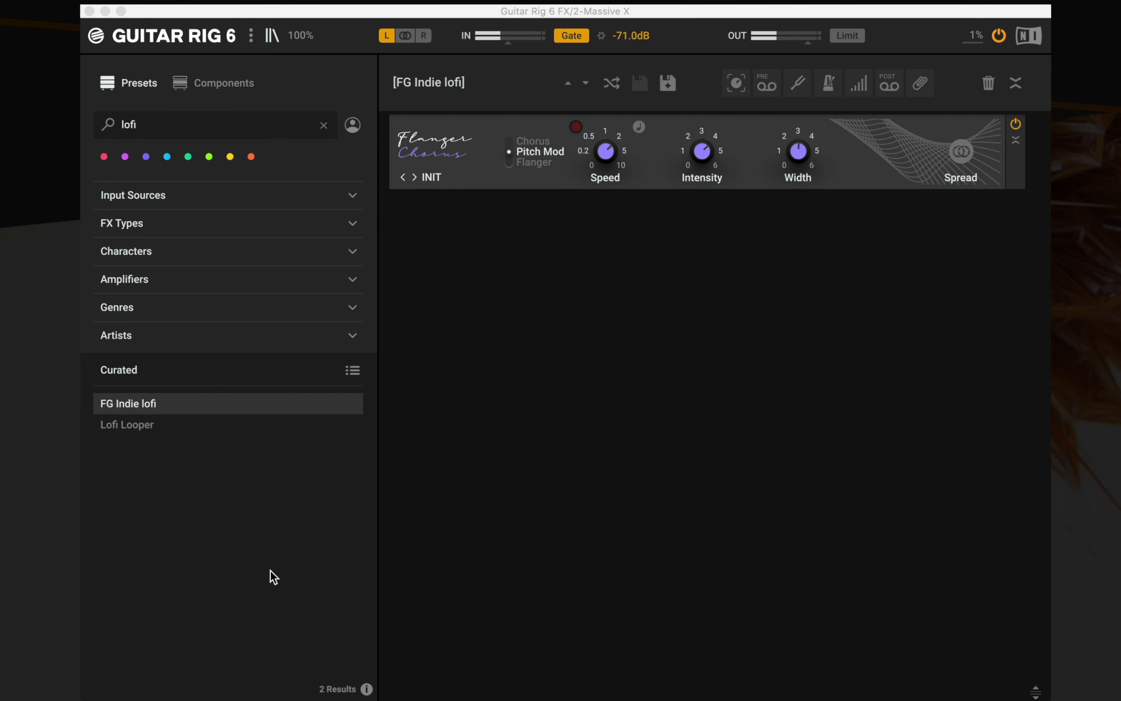
{"action": "mouse_move", "coordinate": [701, 151]}
{"action": "left_click_drag", "start_coordinate": [701, 151], "coordinate": [701, 174]}
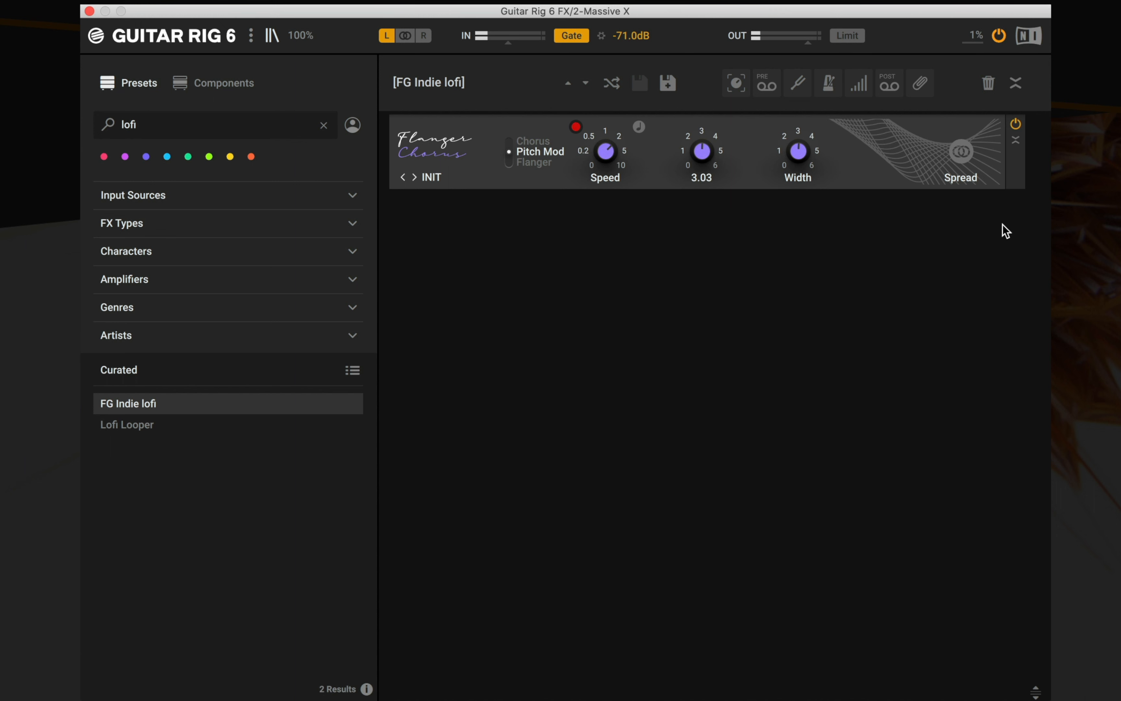
{"action": "left_click", "coordinate": [972, 157]}
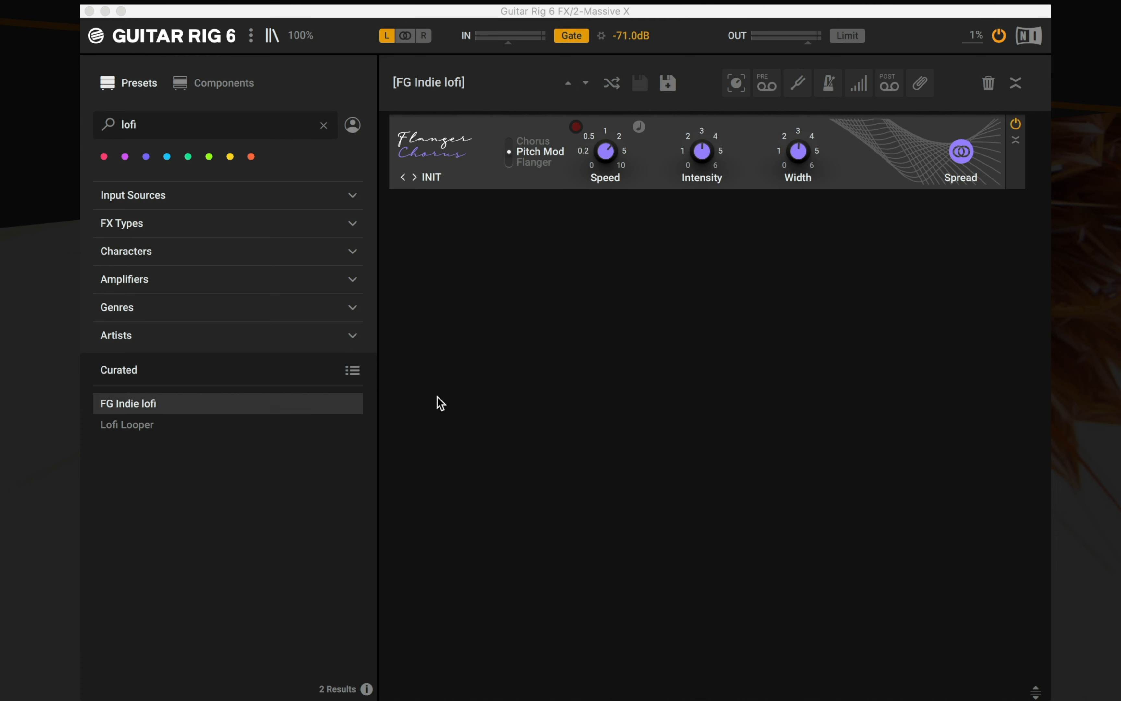
{"action": "left_click_drag", "start_coordinate": [370, 301], "coordinate": [608, 213]}
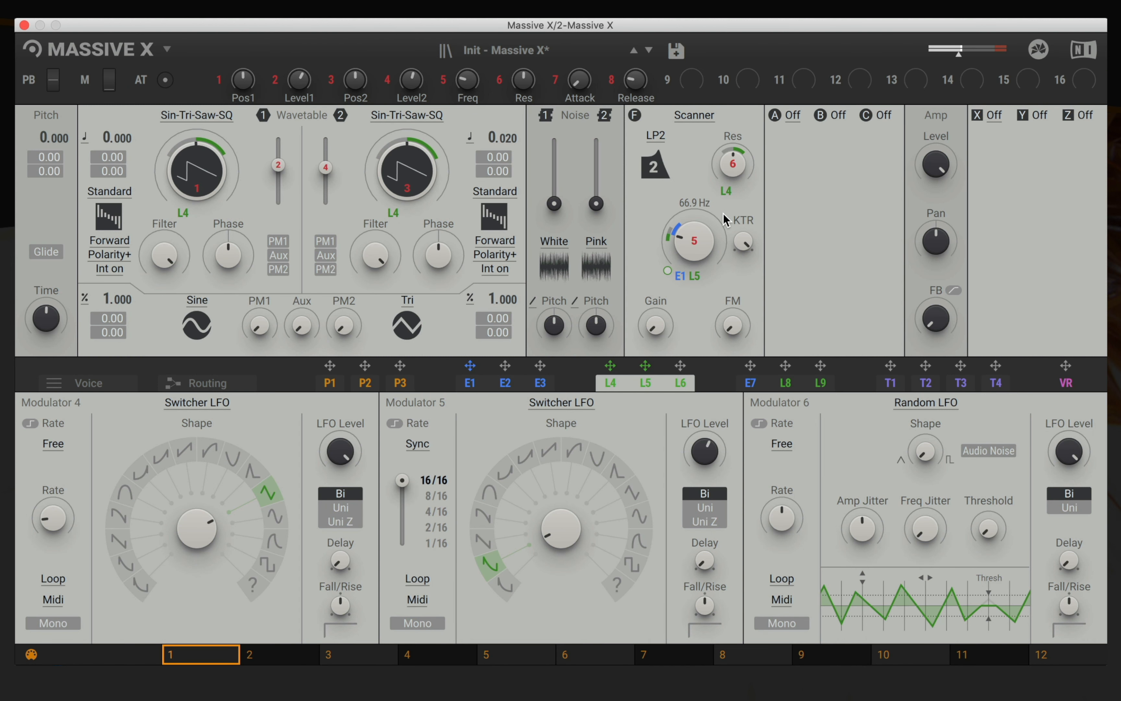
- Try several Scanner cutoff positions together with different Modulator 5 amounts
{"action": "left_click_drag", "start_coordinate": [696, 256], "coordinate": [696, 271]}
{"action": "mouse_move", "coordinate": [694, 234]}
{"action": "left_mouse_down"}
{"action": "mouse_move", "coordinate": [700, 248]}
{"action": "mouse_move", "coordinate": [700, 235]}
{"action": "left_mouse_up"}
{"action": "left_click_drag", "start_coordinate": [700, 235], "coordinate": [701, 225]}
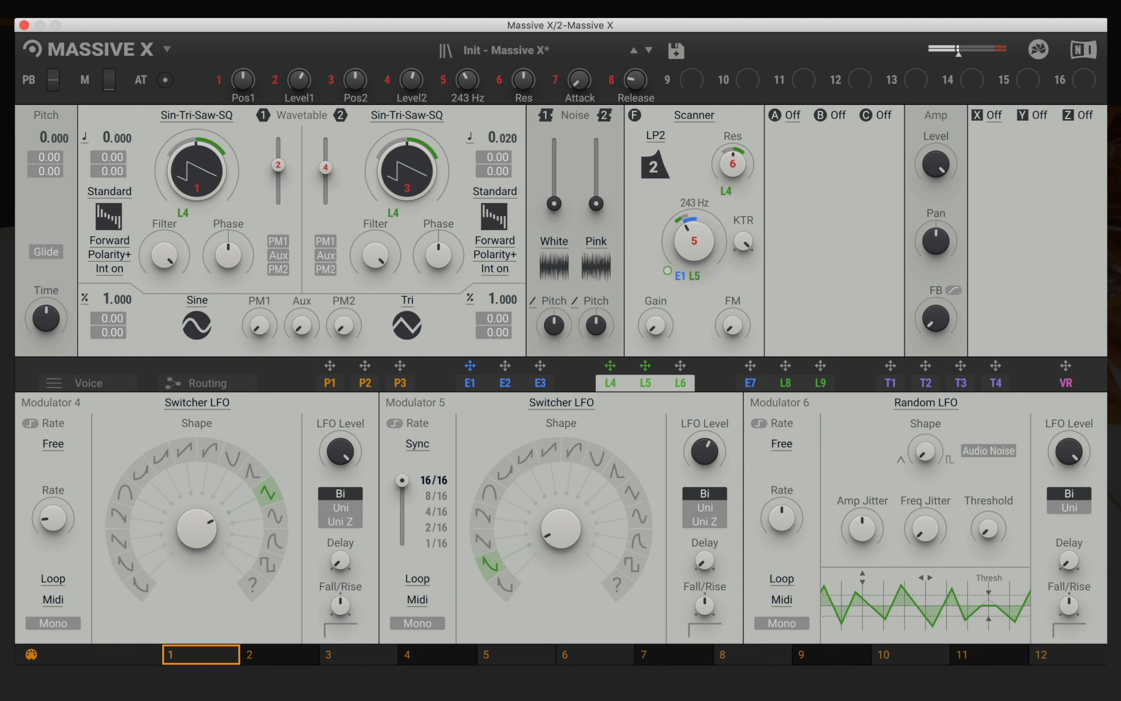
{"action": "left_click_drag", "start_coordinate": [700, 231], "coordinate": [691, 274]}
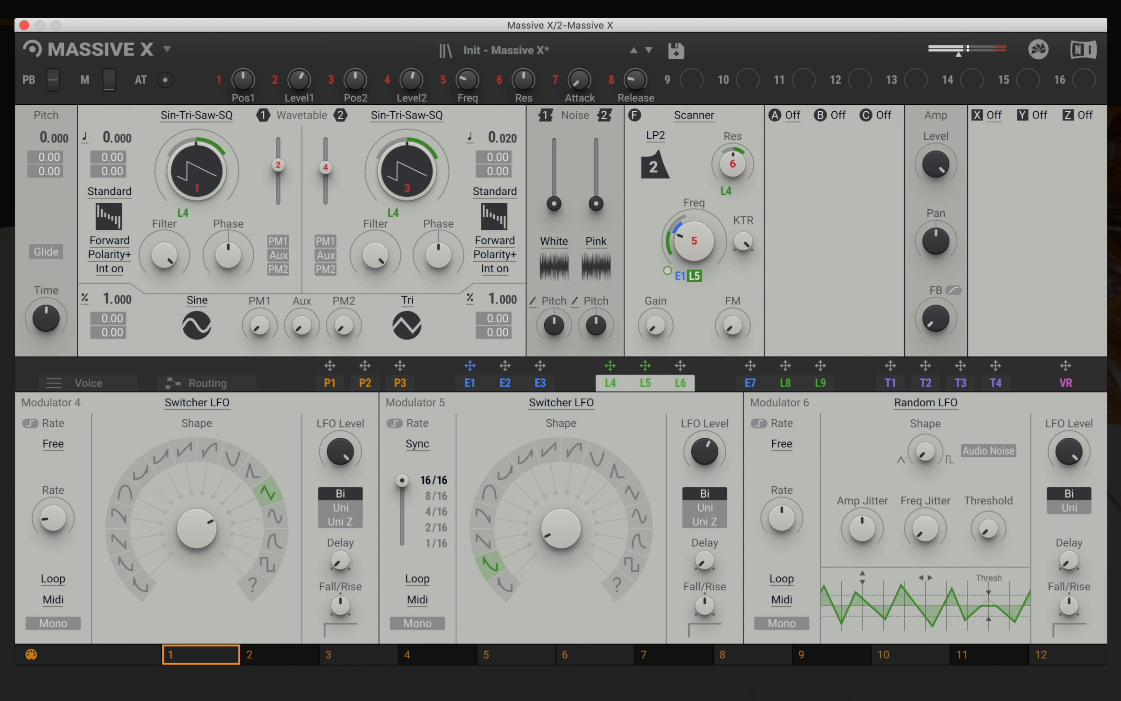
{"action": "left_click_drag", "start_coordinate": [691, 274], "coordinate": [691, 272]}
- Bring the Scanner's cutoff to about 186 Hz and raise its Envelope 1 amount to nearly the full range
{"action": "mouse_move", "coordinate": [736, 167]}
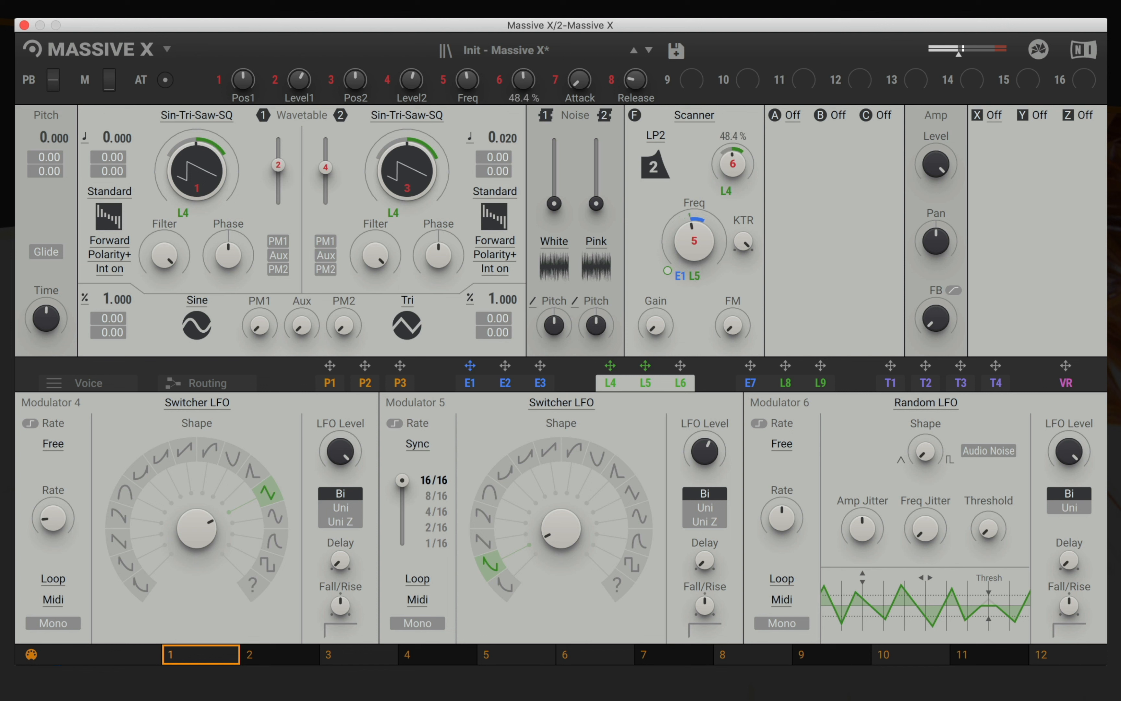
{"action": "left_click_drag", "start_coordinate": [694, 240], "coordinate": [694, 261]}
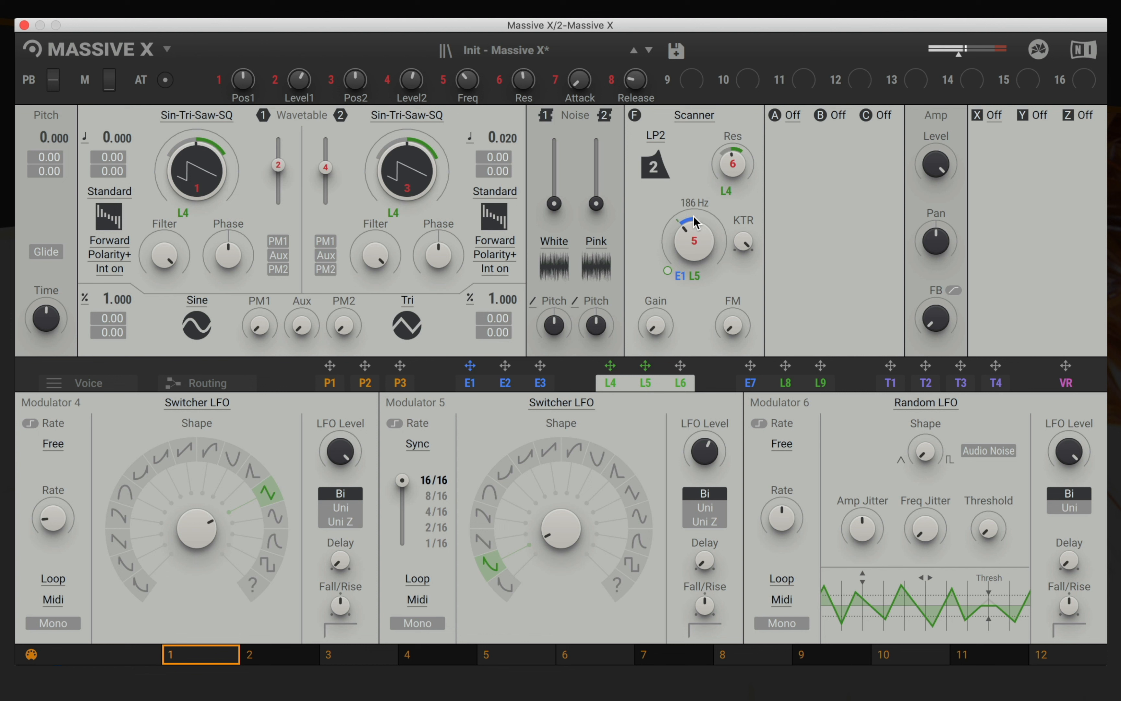
{"action": "left_click_drag", "start_coordinate": [680, 277], "coordinate": [680, 274]}
{"action": "left_click_drag", "start_coordinate": [680, 274], "coordinate": [680, 256]}
{"action": "mouse_move", "coordinate": [680, 249]}
{"action": "left_click_drag", "start_coordinate": [680, 277], "coordinate": [682, 274]}
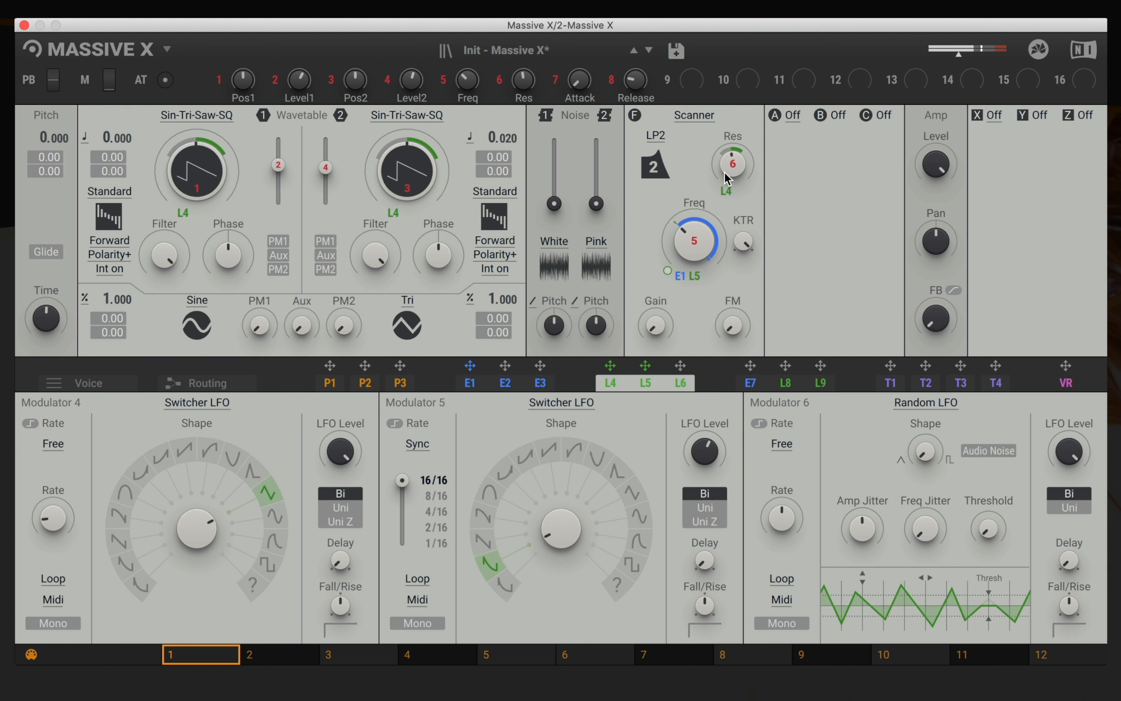
- Retune the Scanner to about 17.2 % resonance and a 31.4 Hz cutoff with a larger Modulator 5 amount
{"action": "left_click_drag", "start_coordinate": [725, 172], "coordinate": [725, 203]}
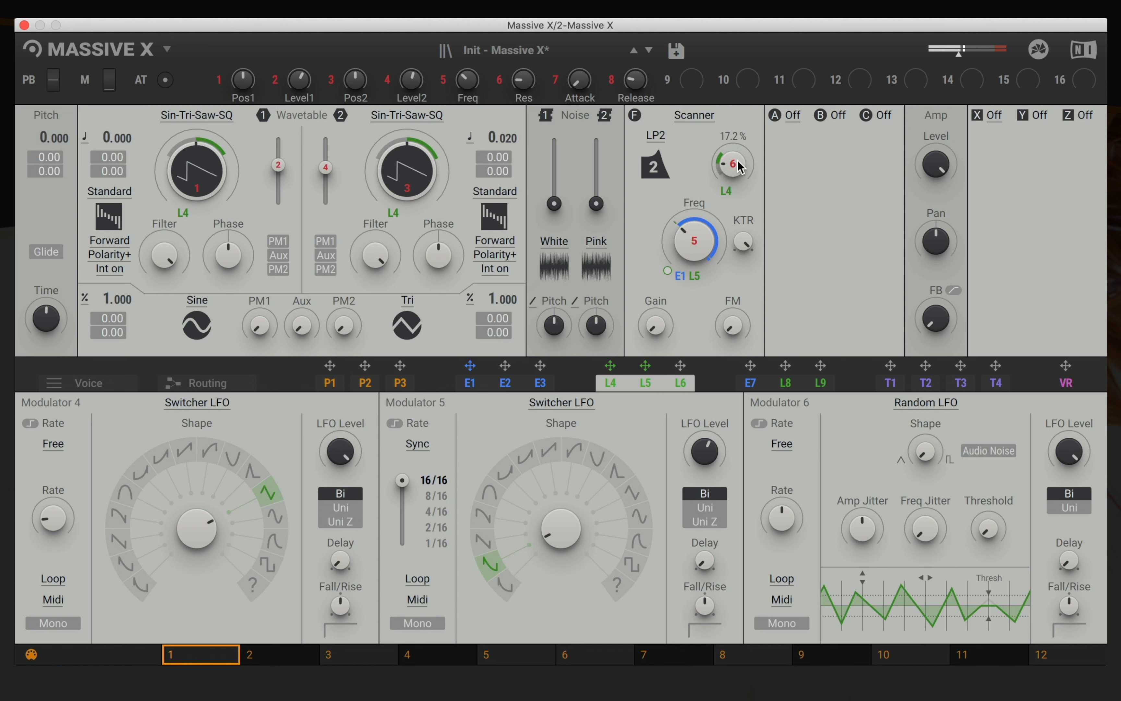
{"action": "mouse_move", "coordinate": [696, 241]}
{"action": "left_mouse_down"}
{"action": "mouse_move", "coordinate": [696, 253]}
{"action": "mouse_move", "coordinate": [697, 241]}
{"action": "left_mouse_up"}
{"action": "left_click_drag", "start_coordinate": [696, 275], "coordinate": [696, 272]}
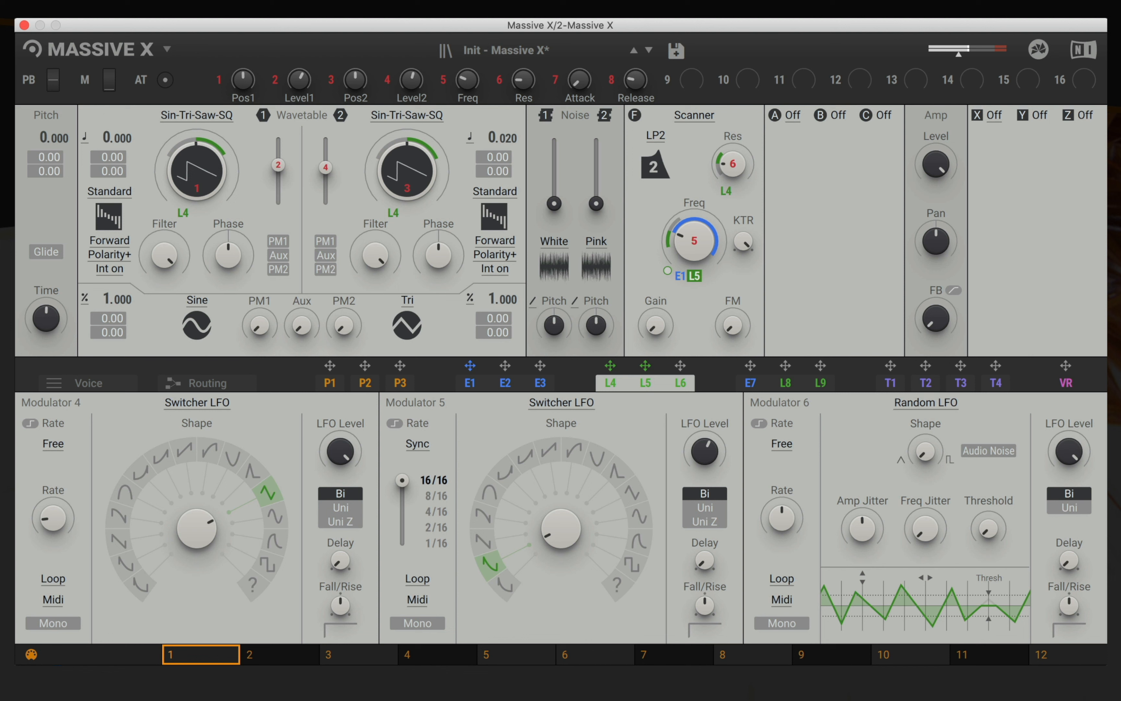
{"action": "left_click_drag", "start_coordinate": [693, 247], "coordinate": [694, 267]}
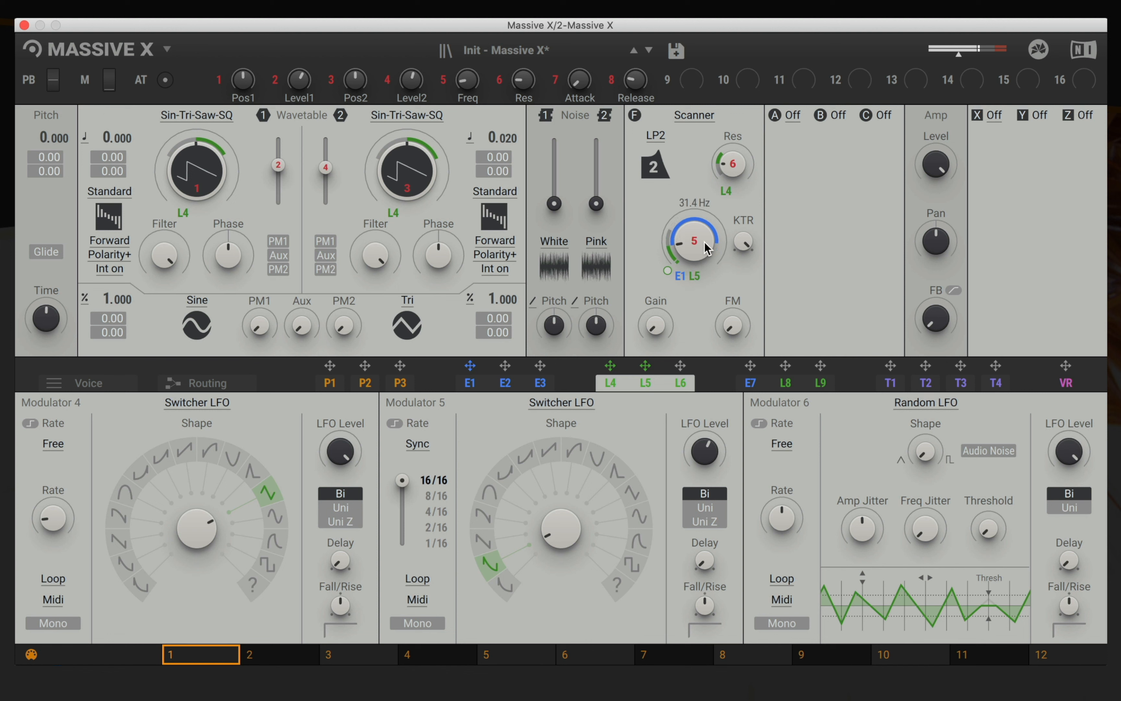